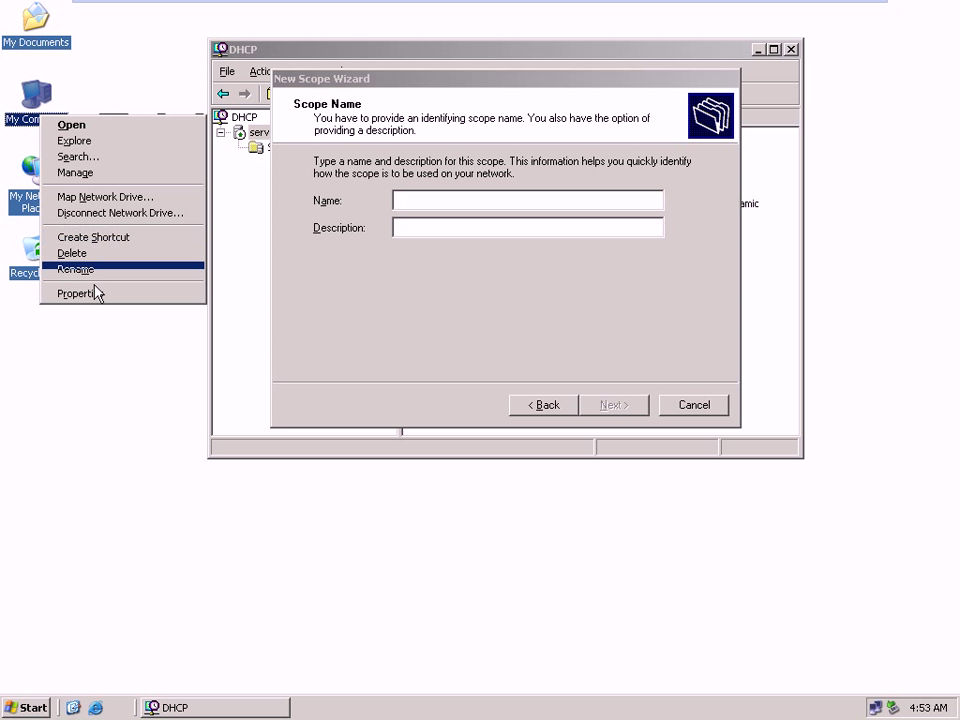
- Check the computer's full name and domain in the system properties, and close them
click(99, 293)
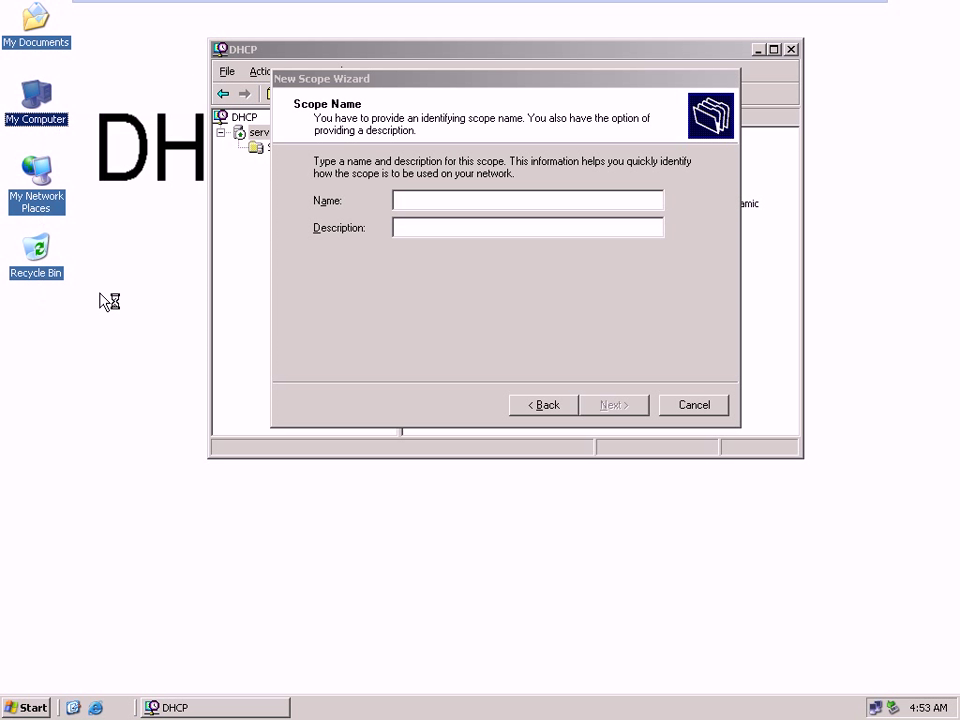
click(236, 98)
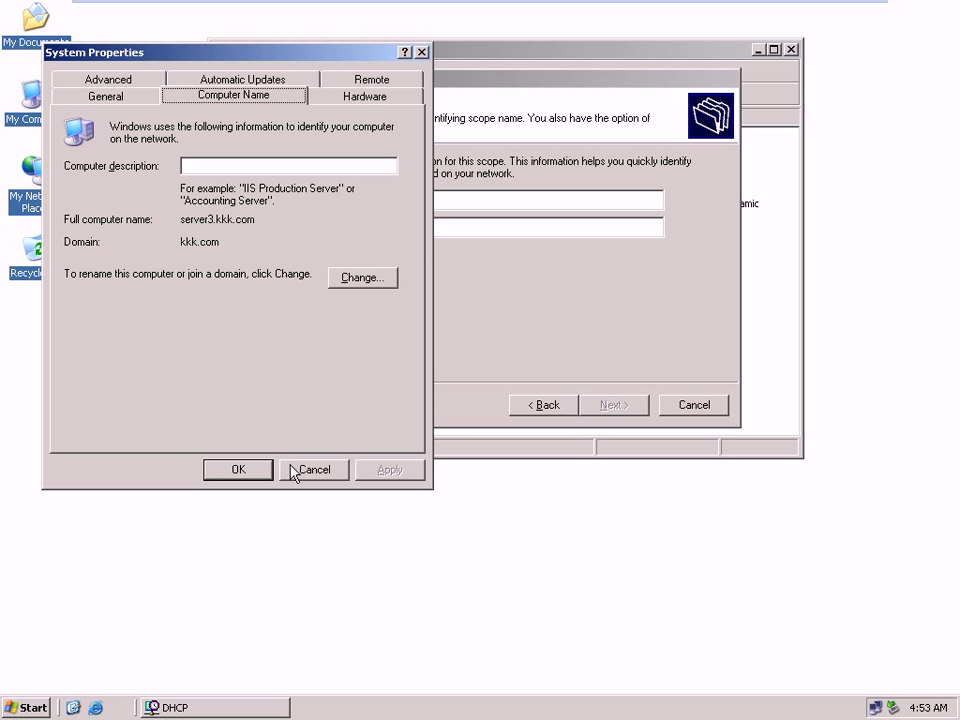
click(258, 469)
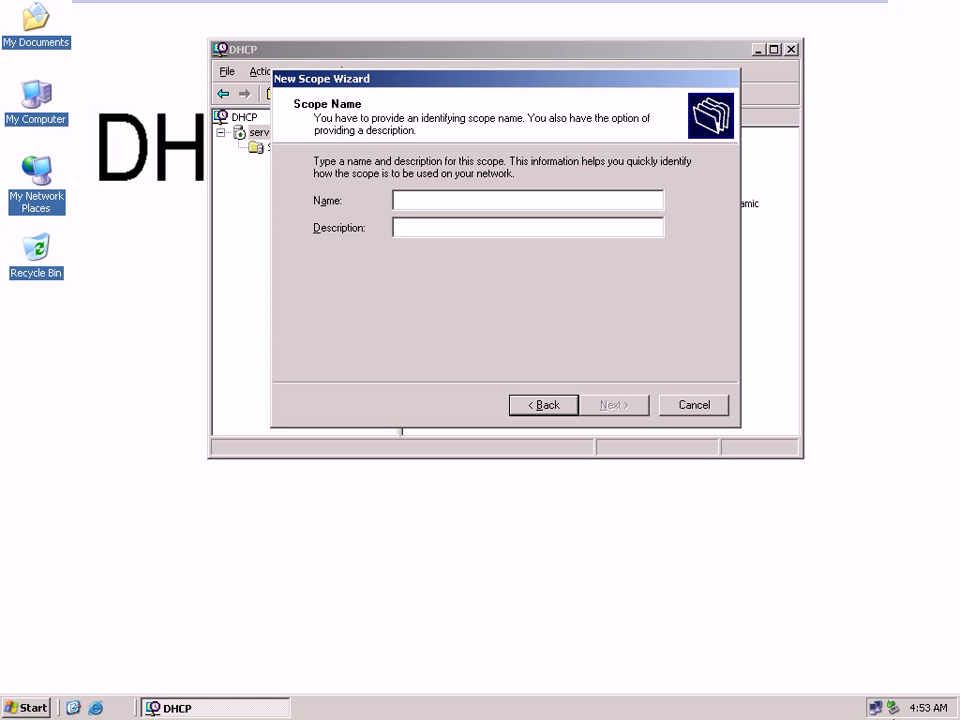
- Check the LAN CARD connection's IP address and subnet mask in its status details, and close them
mouse_move(877, 707)
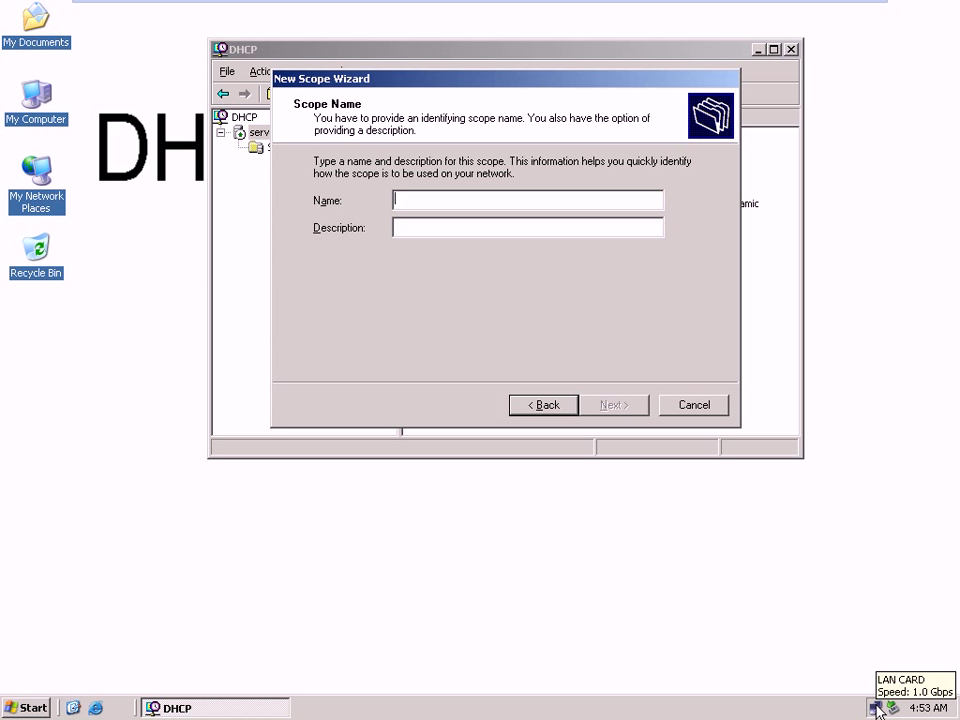
click(876, 706)
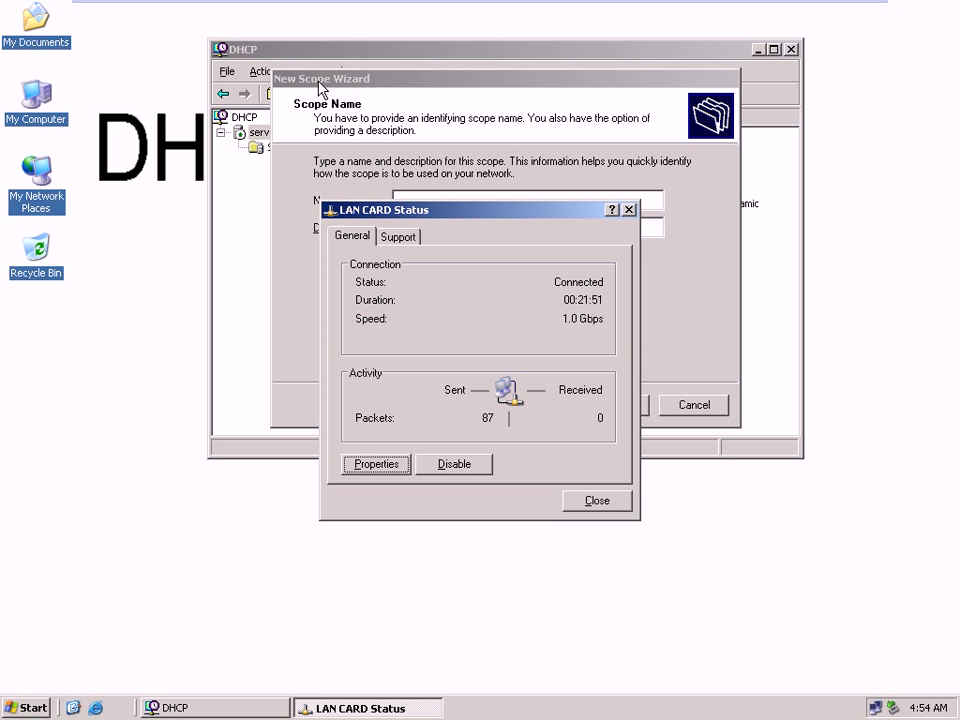
click(414, 246)
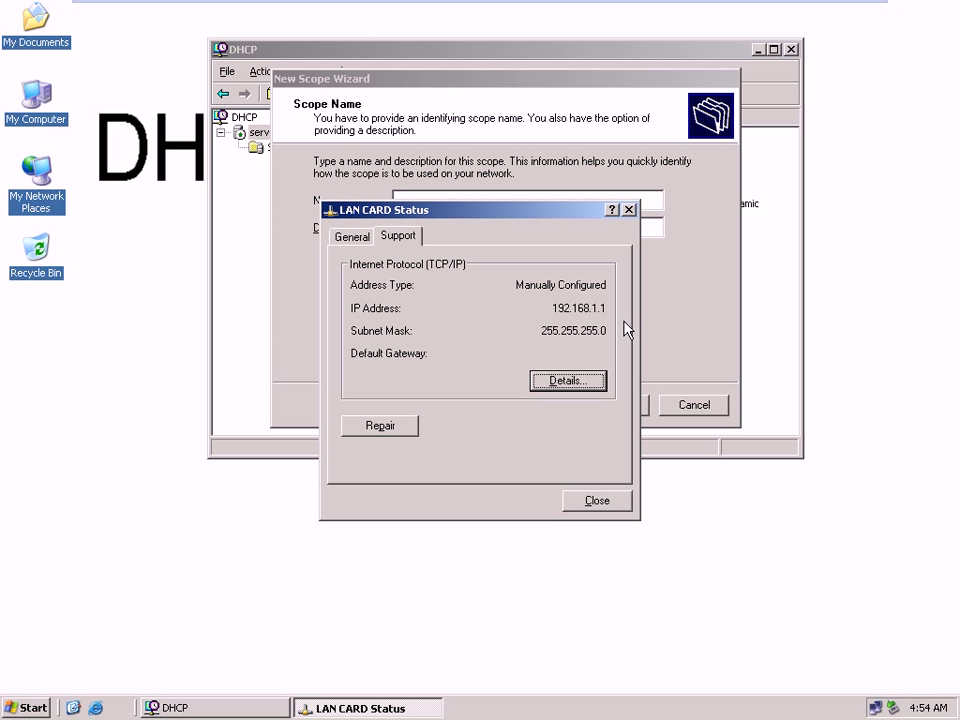
click(599, 503)
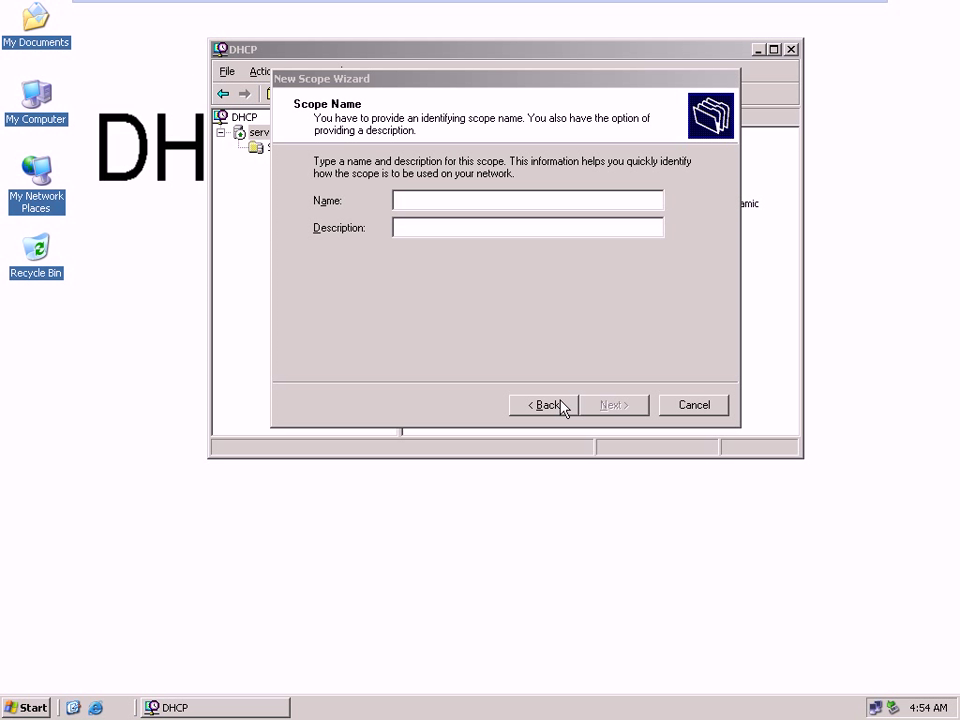
- Name the new scope 192.168.1.1 and continue to its IP address range
click(507, 200)
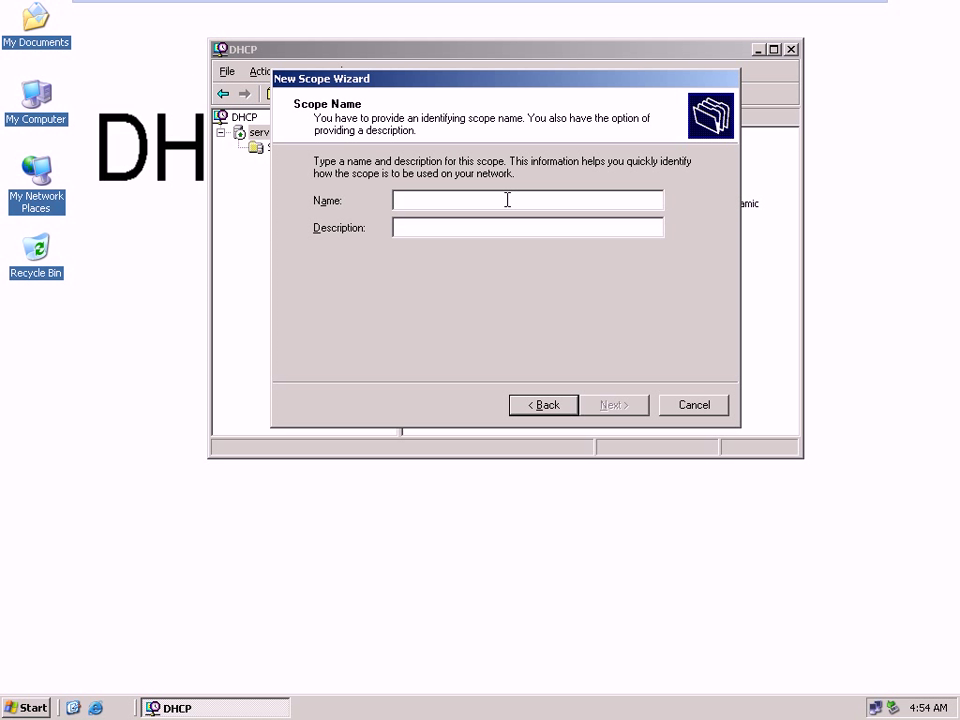
text(192.16)
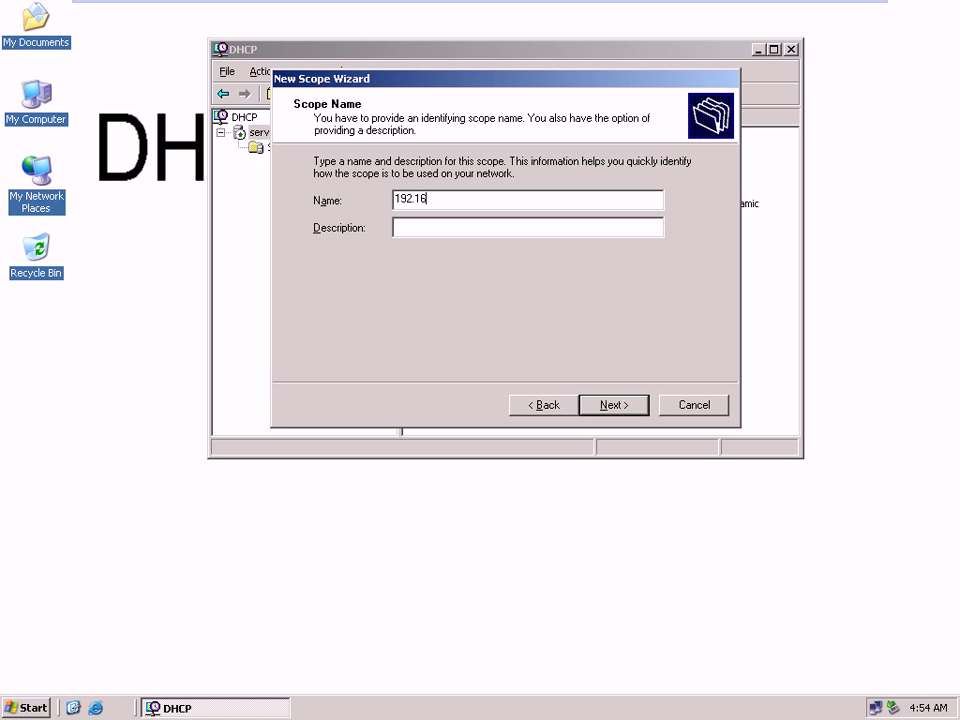
text(8.1.1)
click(611, 405)
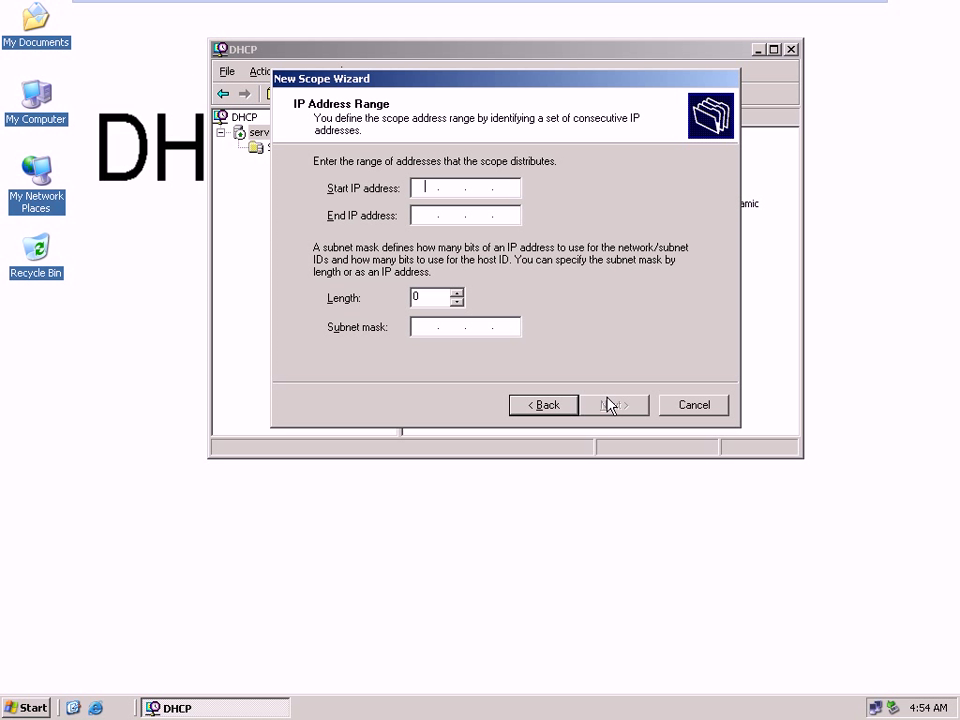
- Set the scope's address range from 192.168.1.1 to 192.168.1.254 and continue to the exclusions
text(192 . 168 . 1 . 1)
click(429, 215)
text(192 . 1)
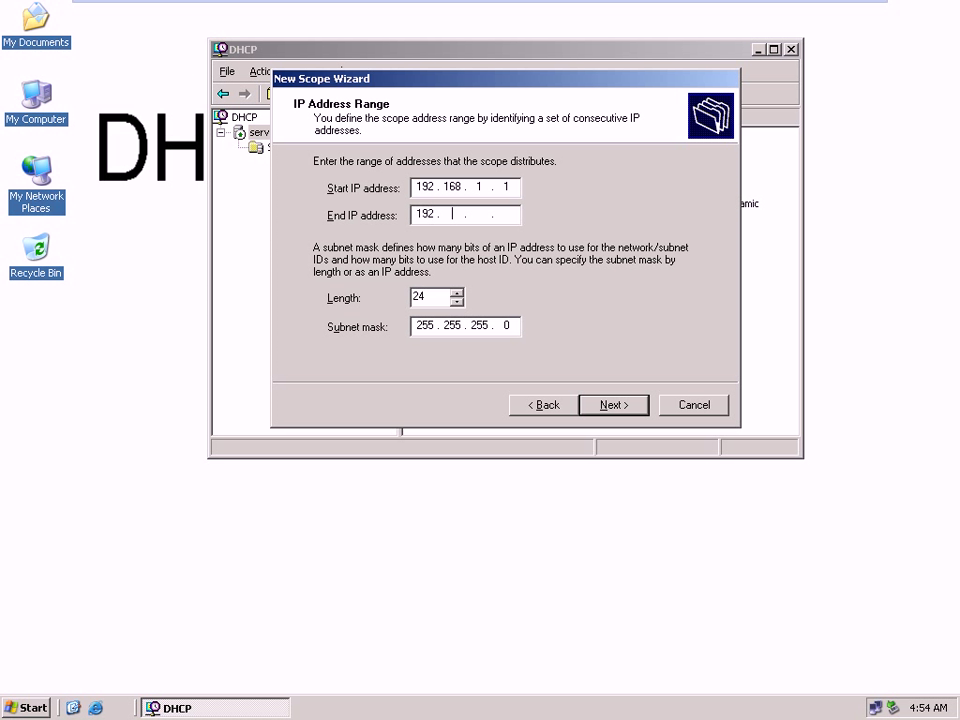
text(68 . 1 . 254)
click(617, 401)
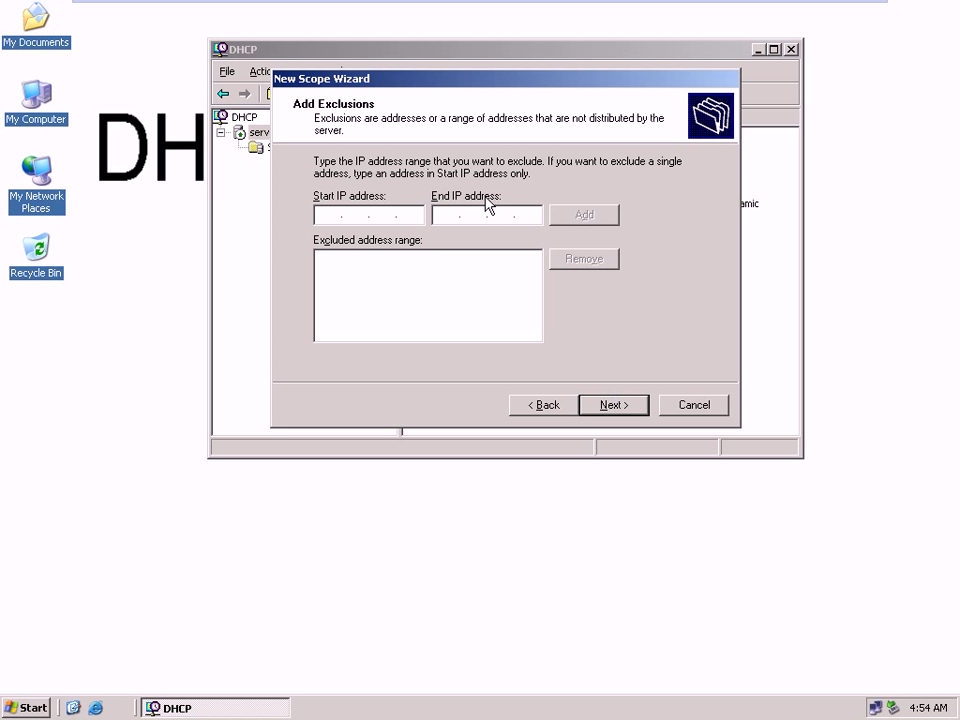
- Exclude the addresses 192.168.1.1 to 192.168.1.100 from the scope and continue to the lease duration
text(192 . 168 . 1 . 1)
click(449, 214)
text(192 . 168 . )
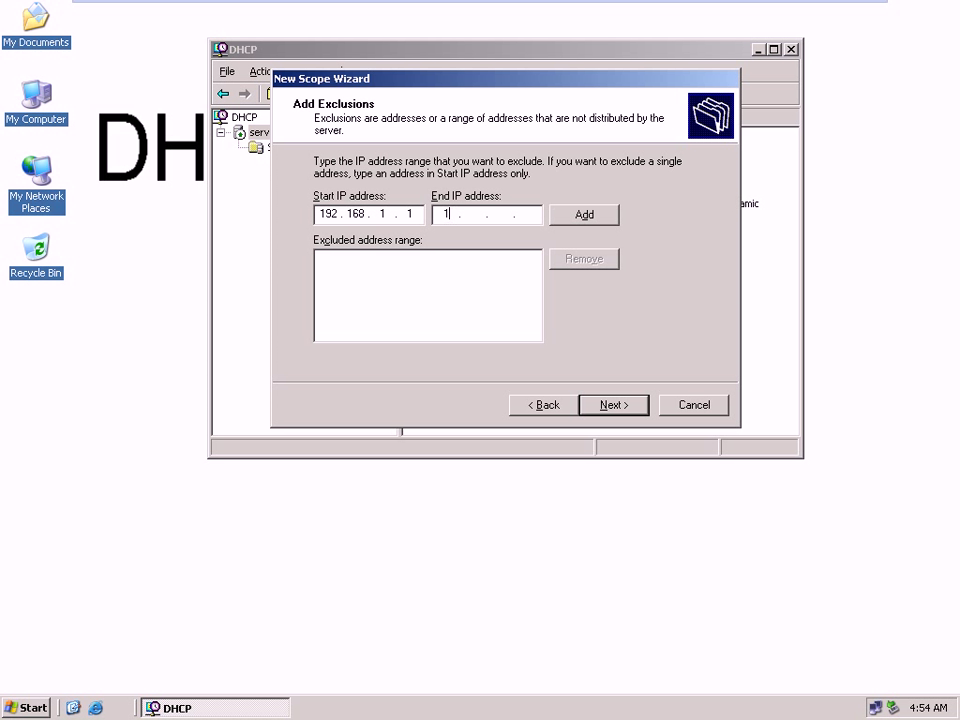
text(1 . 100)
click(574, 222)
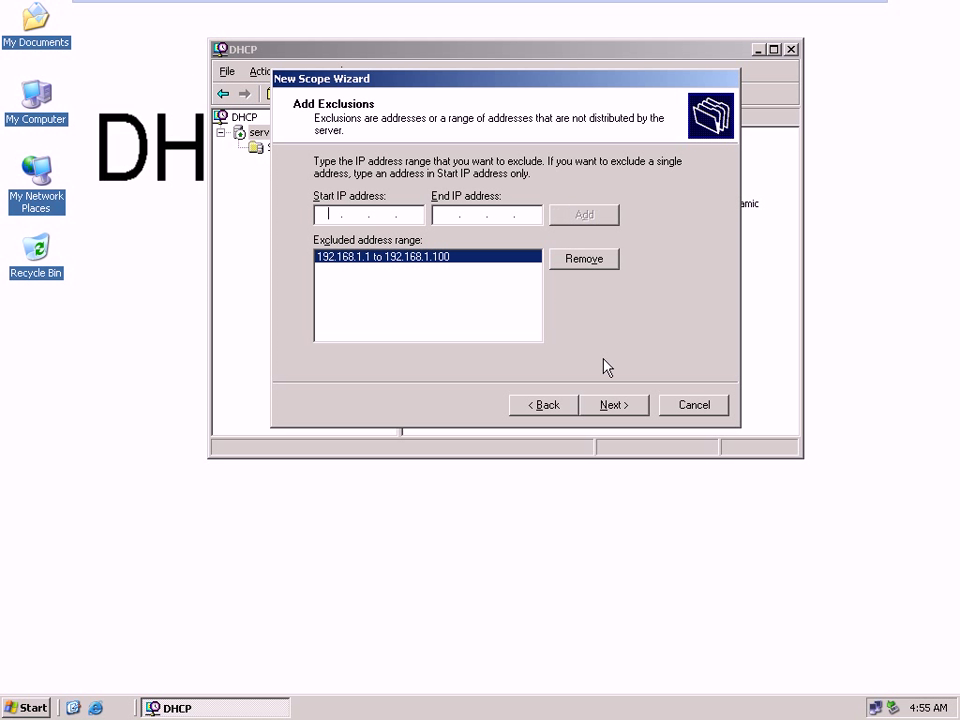
click(605, 409)
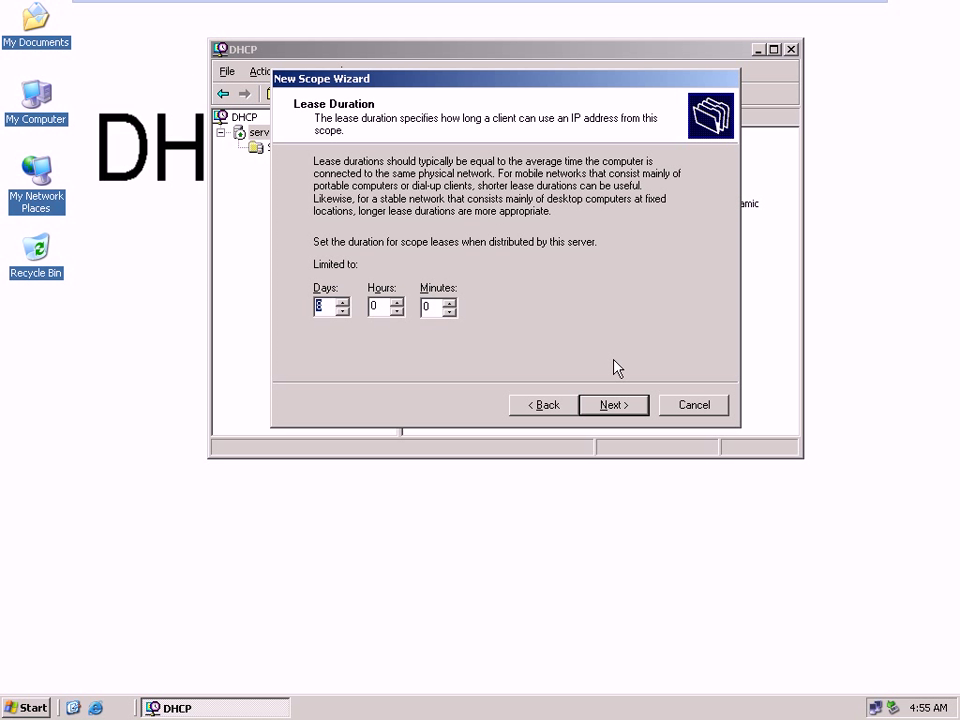
- Accept the 8-day lease, choose to configure the DHCP options now and leave the default gateway empty
click(612, 406)
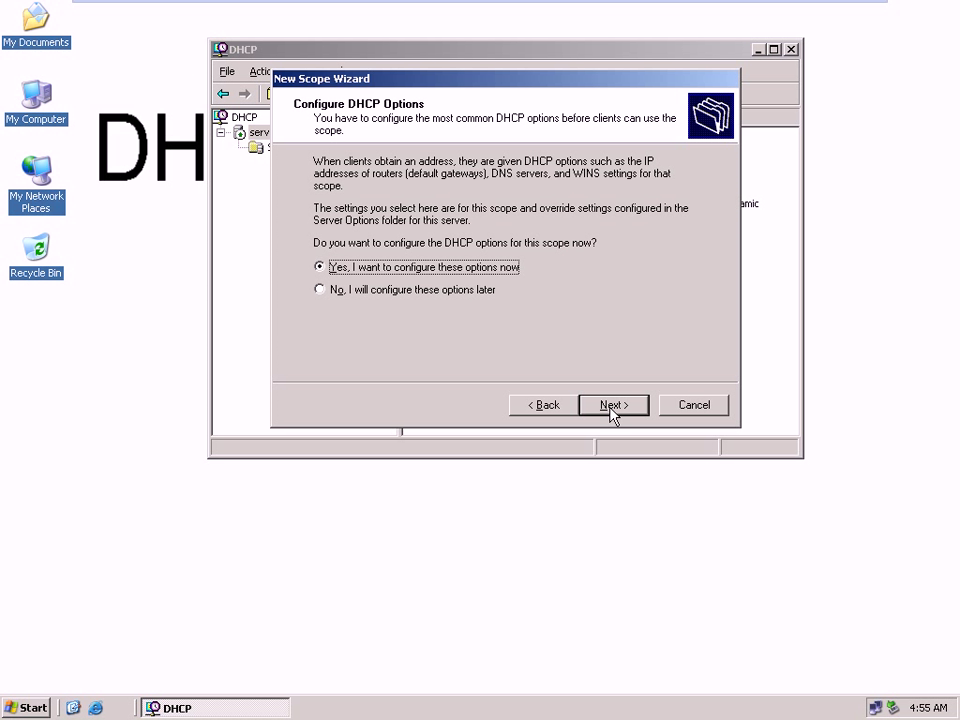
click(610, 406)
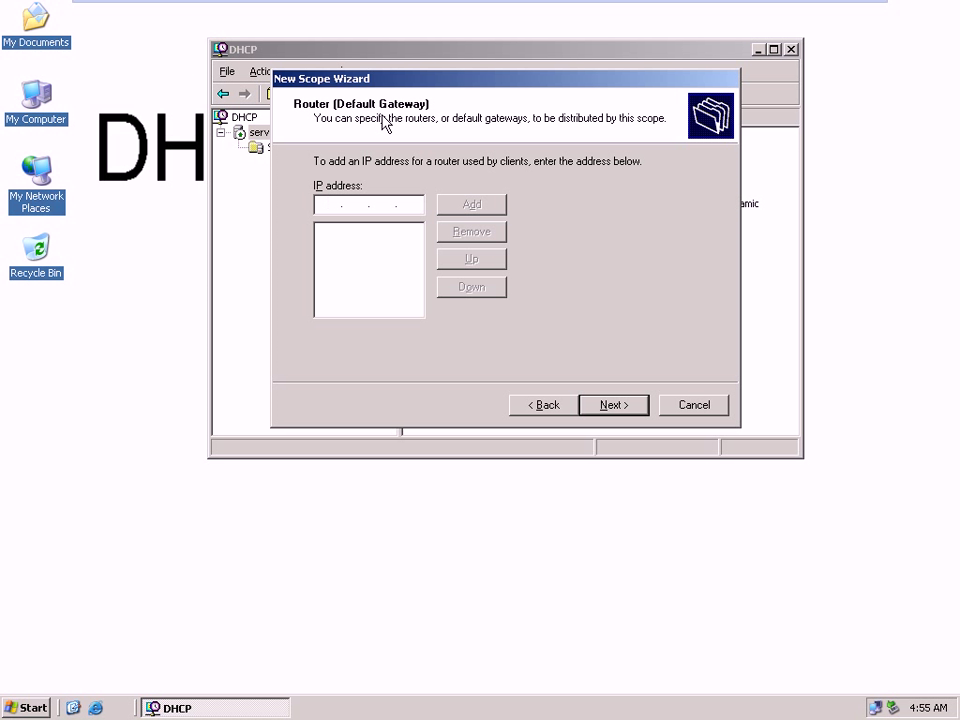
click(608, 404)
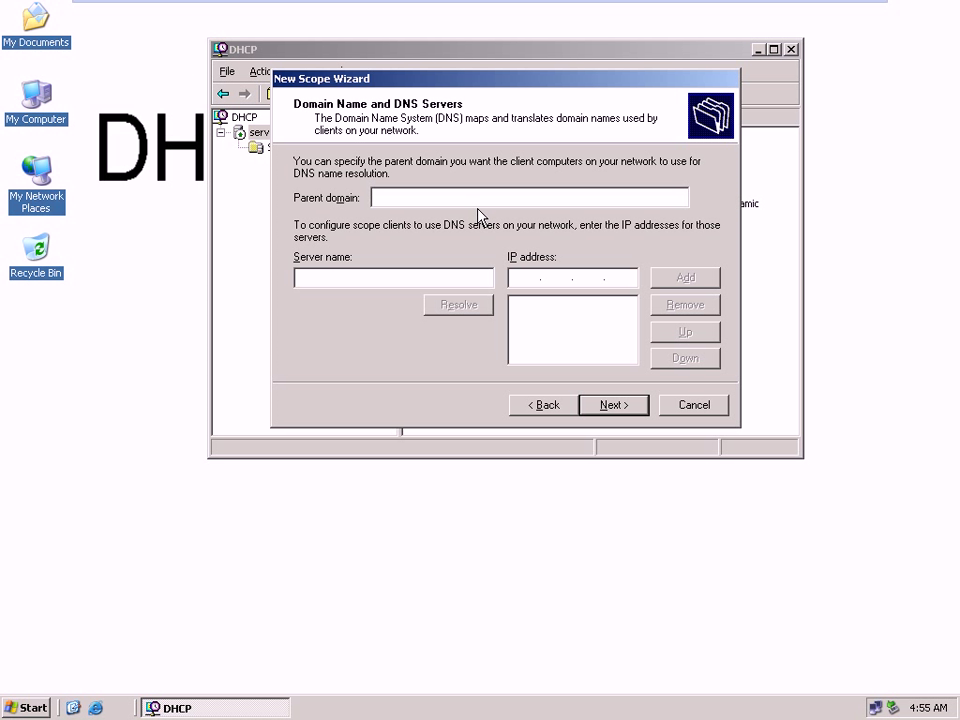
- Set the parent domain to kkk.com and add DNS server server3 by resolving its name to 192.168.1.1
text(kkk.com)
click(334, 275)
text(server3)
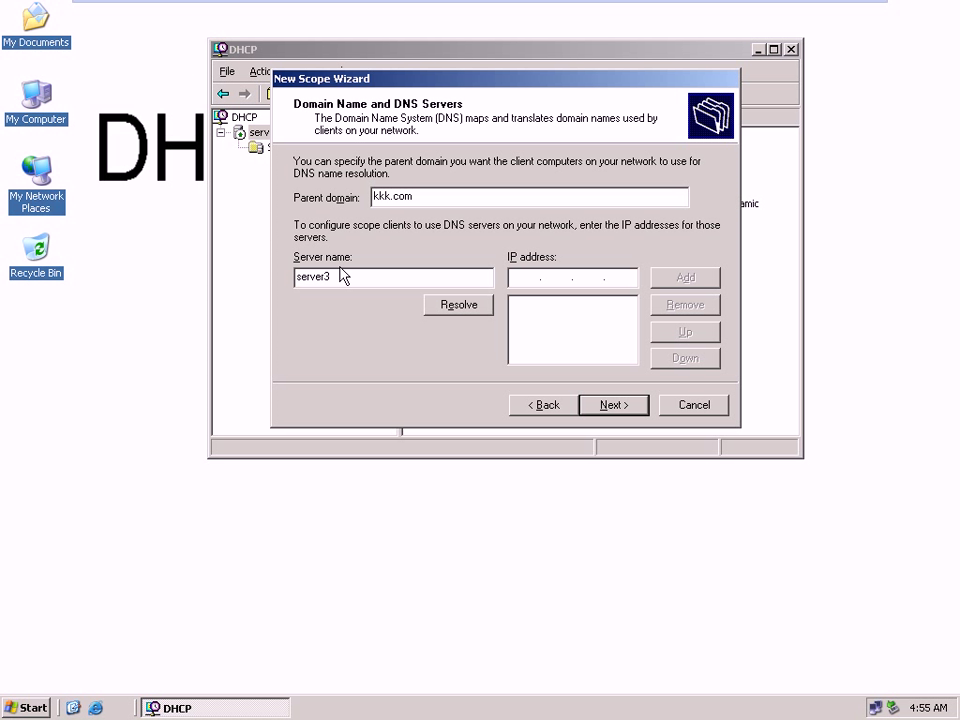
click(466, 305)
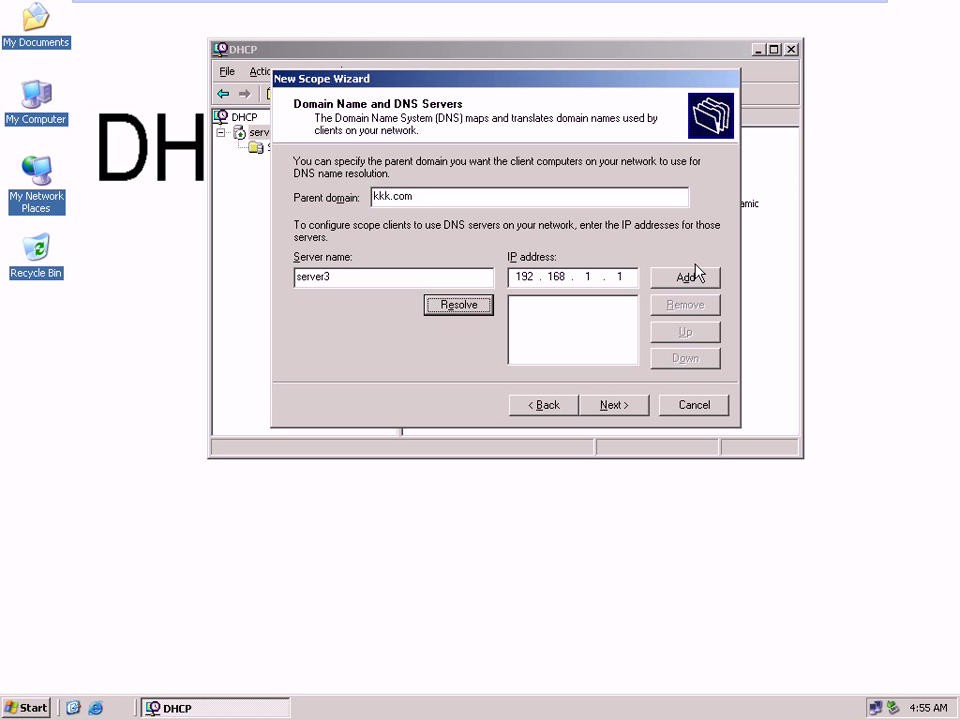
click(686, 284)
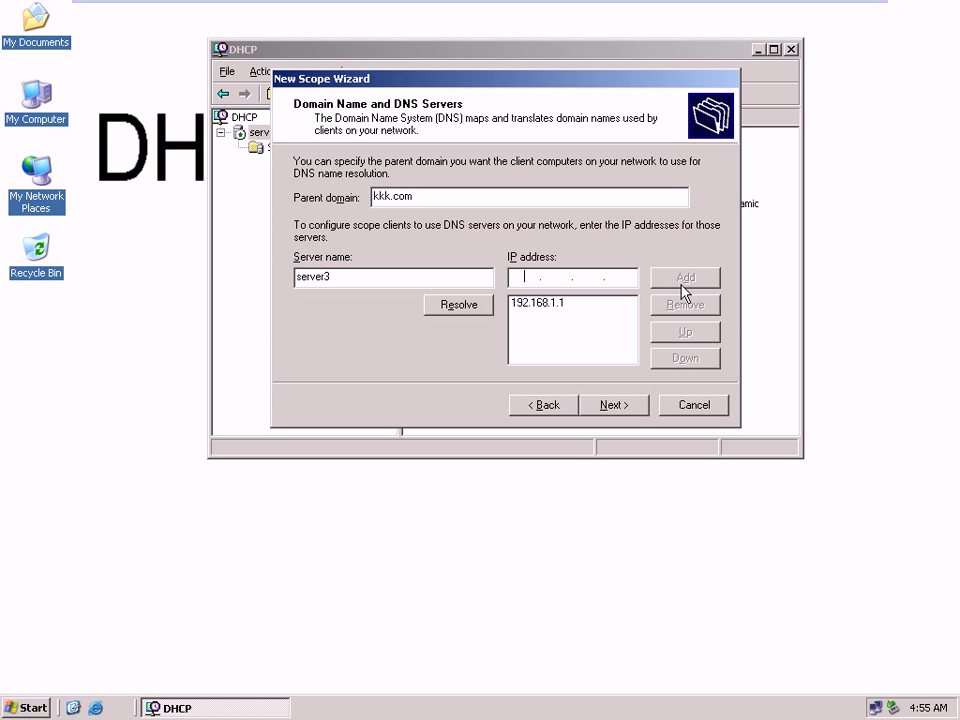
click(626, 405)
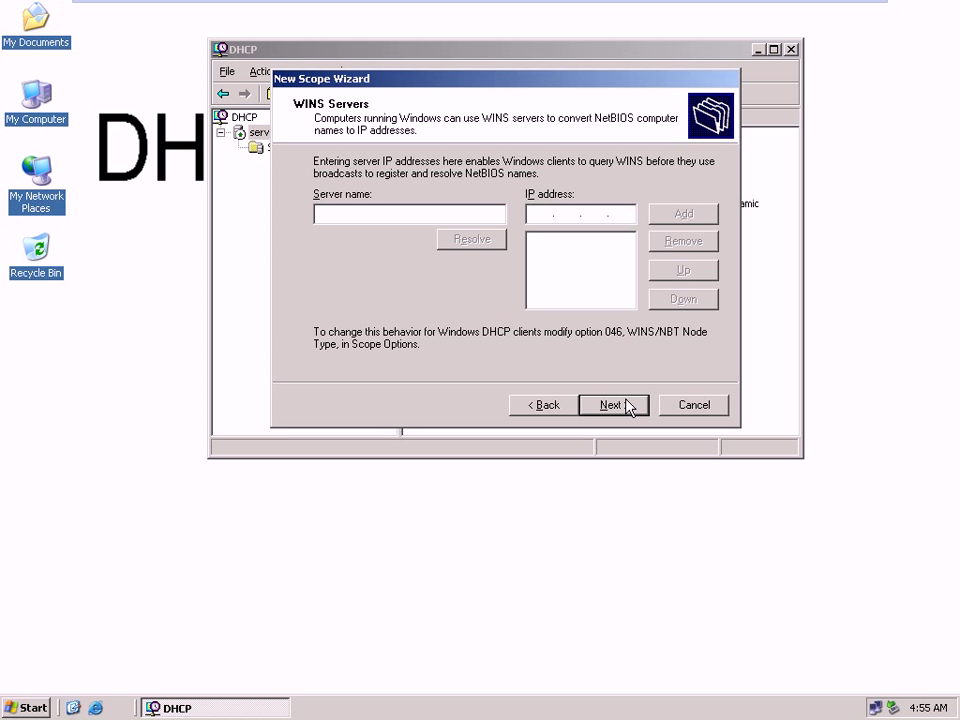
- Complete the wizard without WINS servers, activating the scope now, and expand the new 192.168.1.0 scope
click(637, 410)
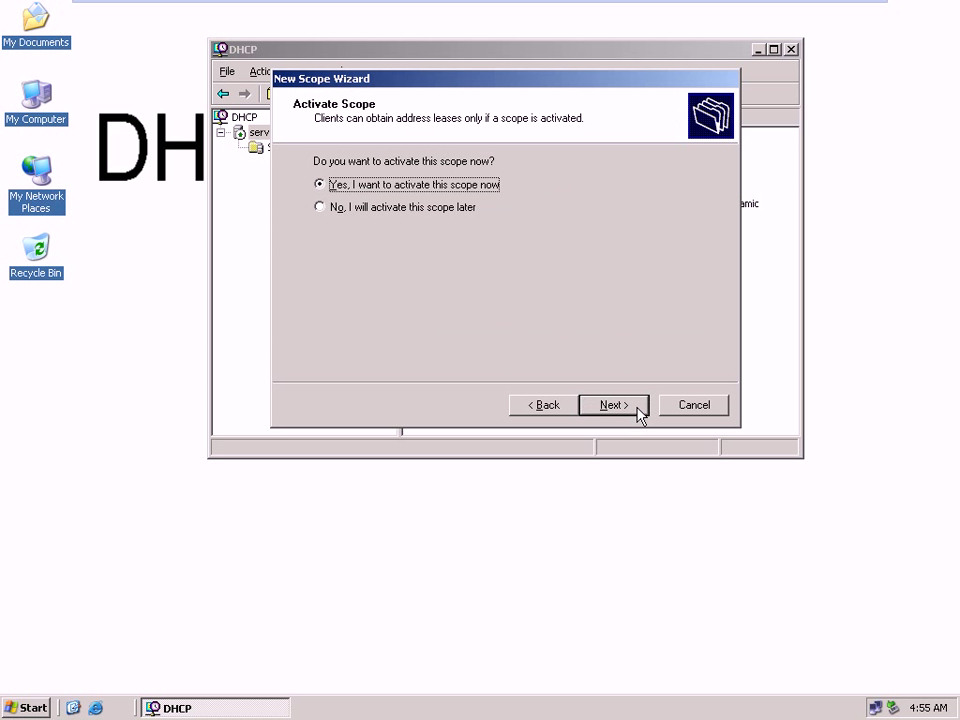
click(613, 405)
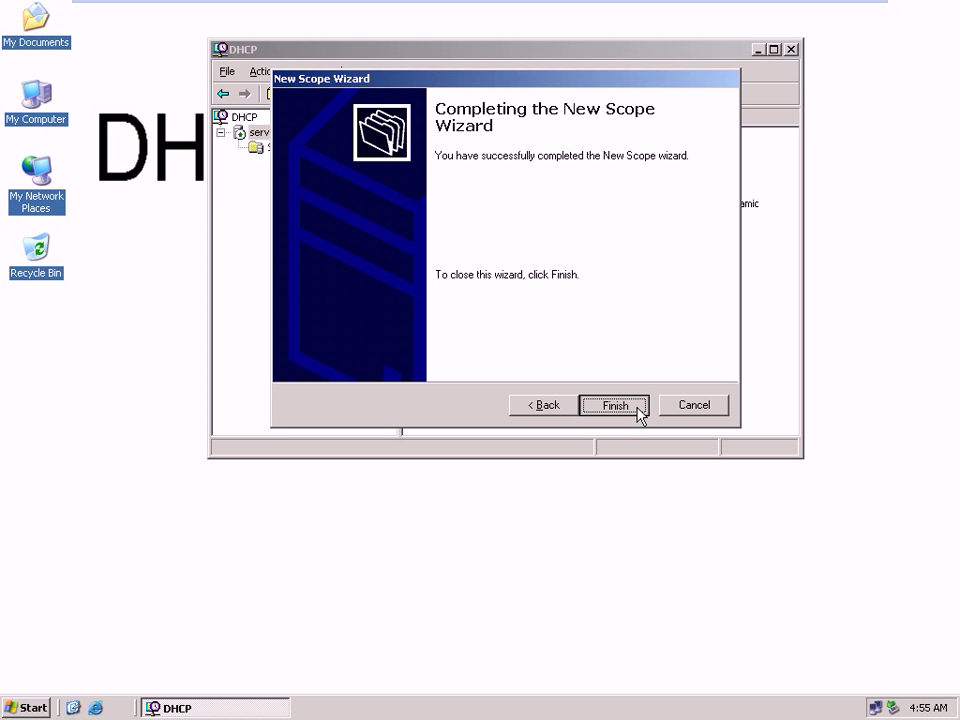
click(637, 407)
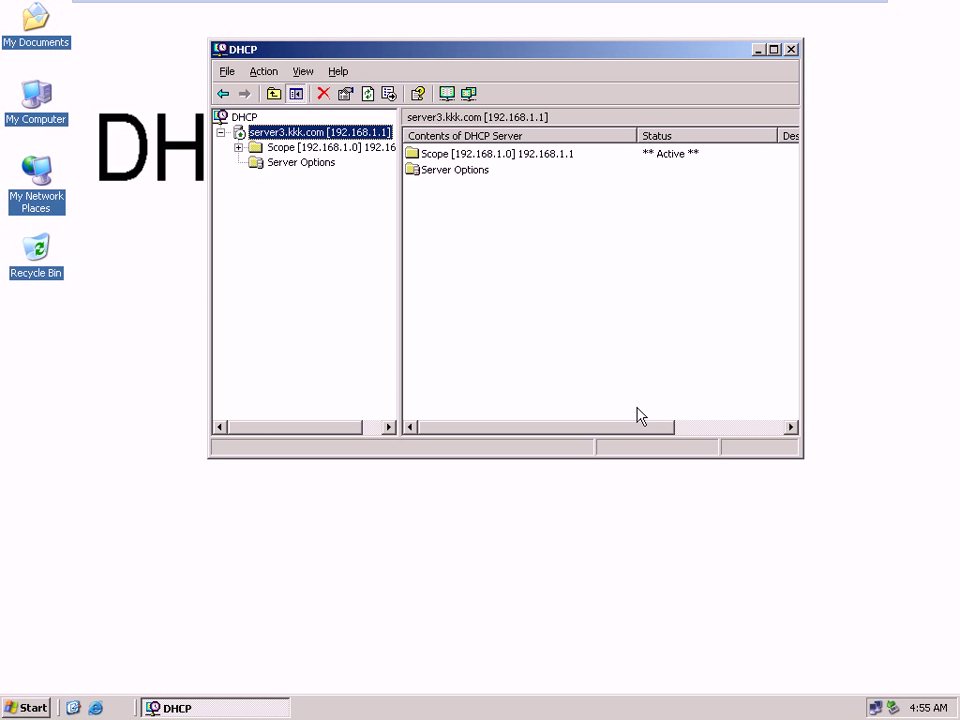
double_click(340, 148)
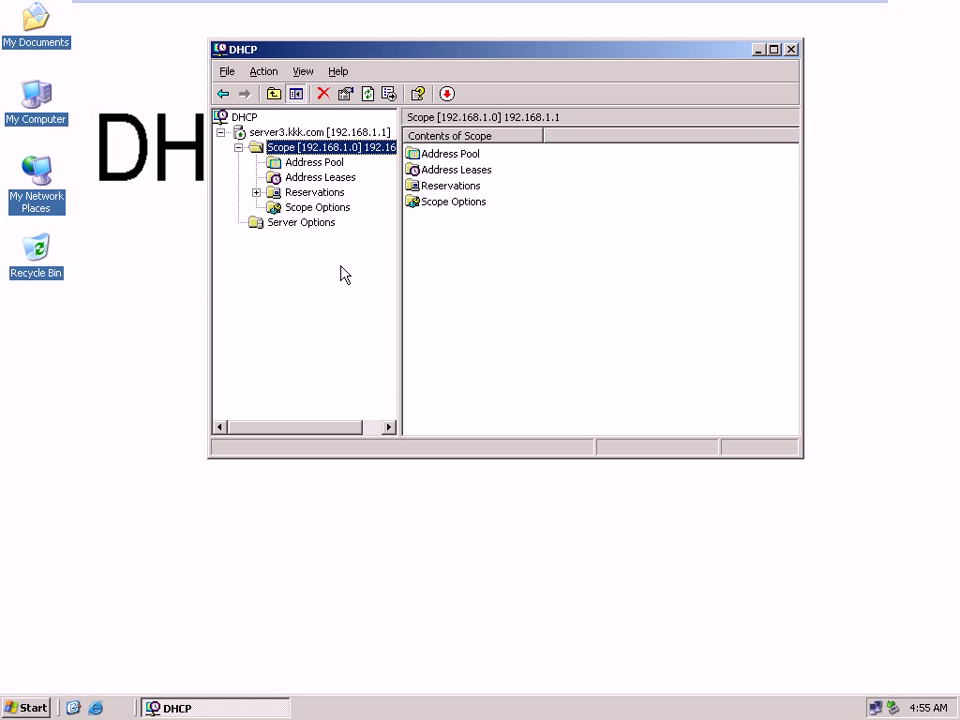
- Start another new scope on server3.kkk.com and name it 10.0.0.0
click(308, 133)
right_click(308, 133)
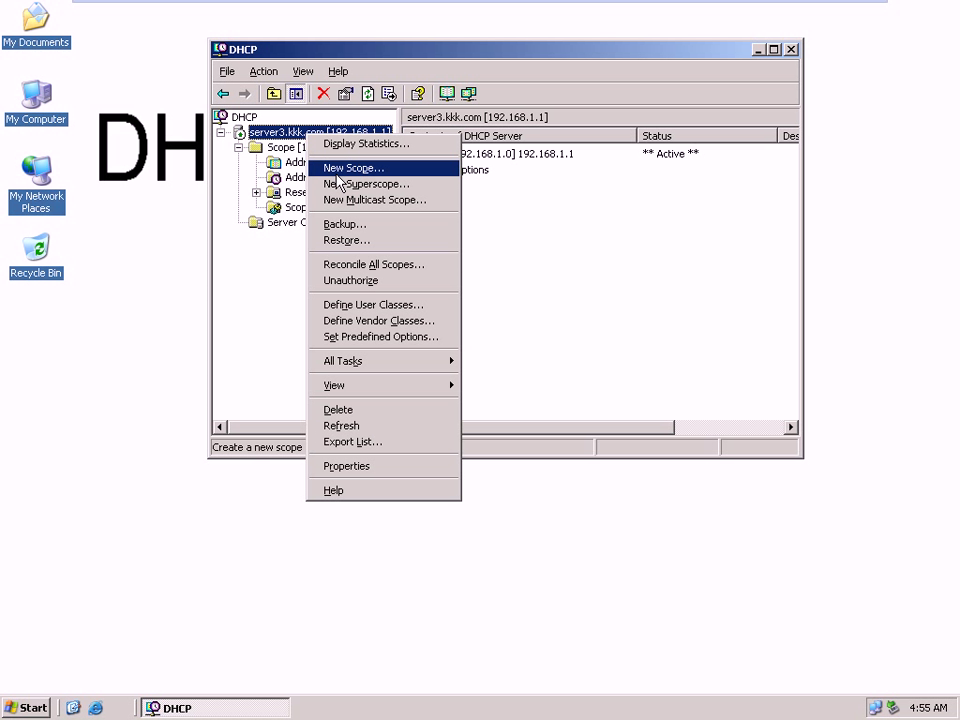
click(340, 170)
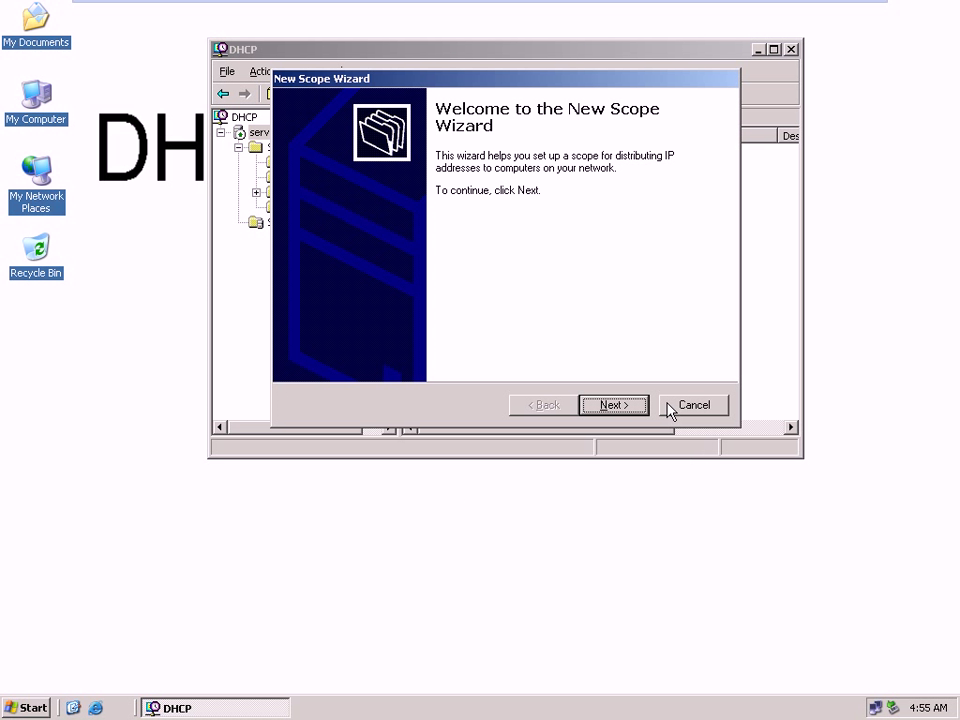
click(633, 406)
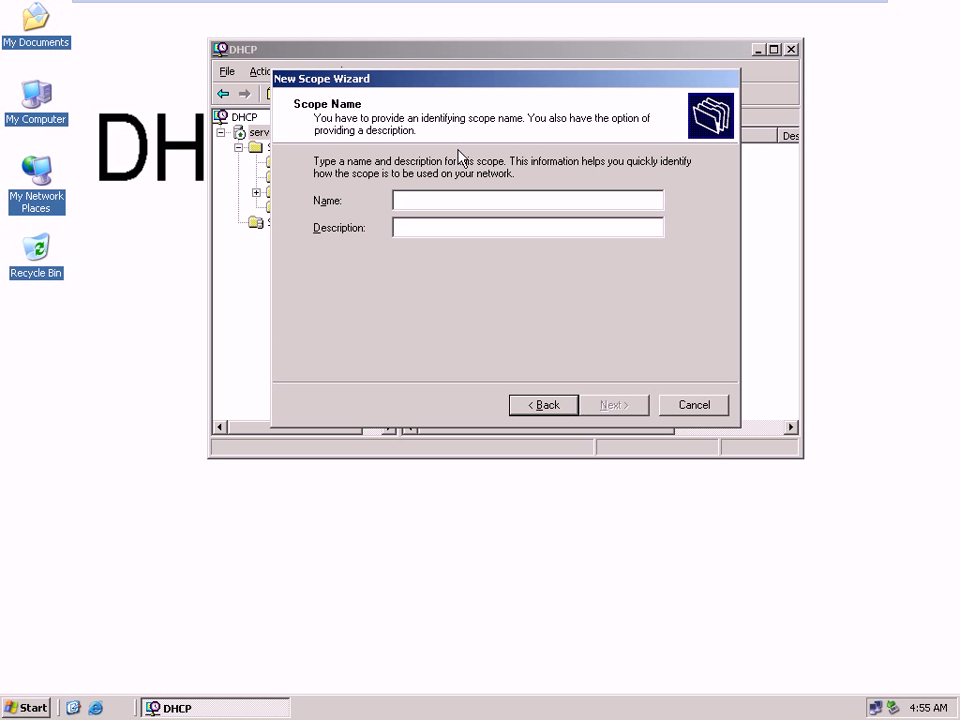
text(10.0.)
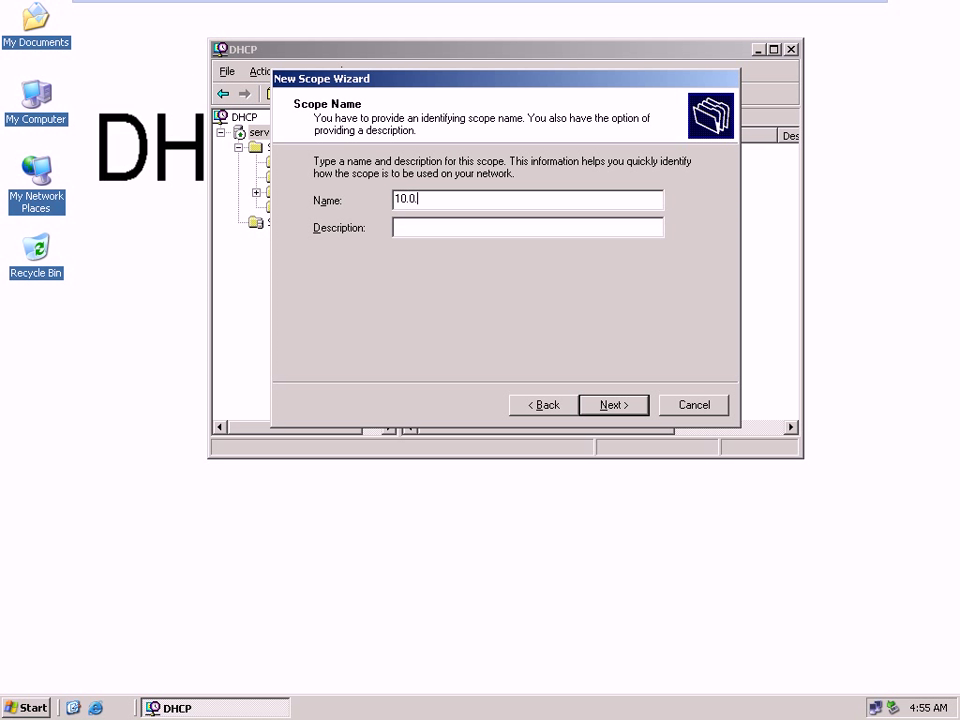
text(0.0)
click(606, 405)
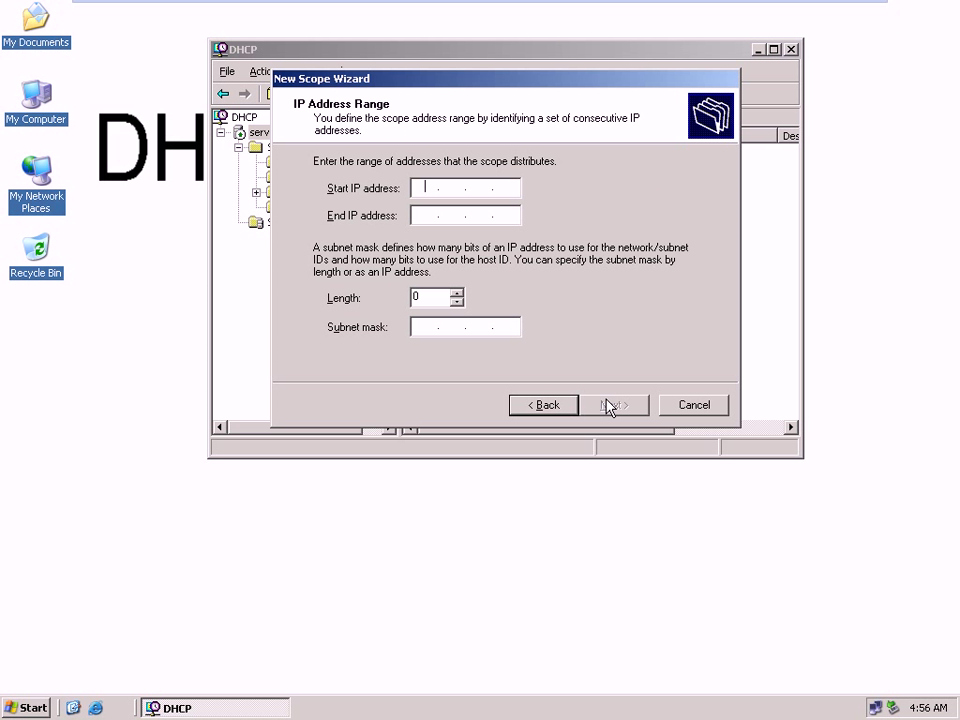
- Set the second scope's address range from 10.0.0.1 to 10.255.255.254 and continue to the exclusions
text(10 . 0 . 0)
text(.1)
click(424, 215)
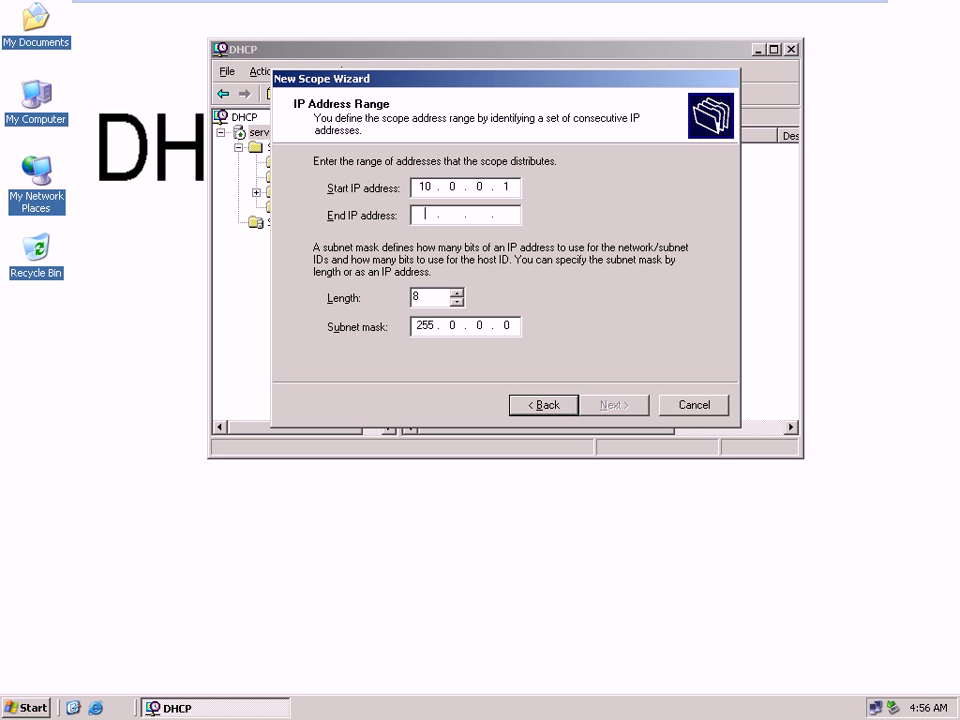
text(10 . 255 . 2)
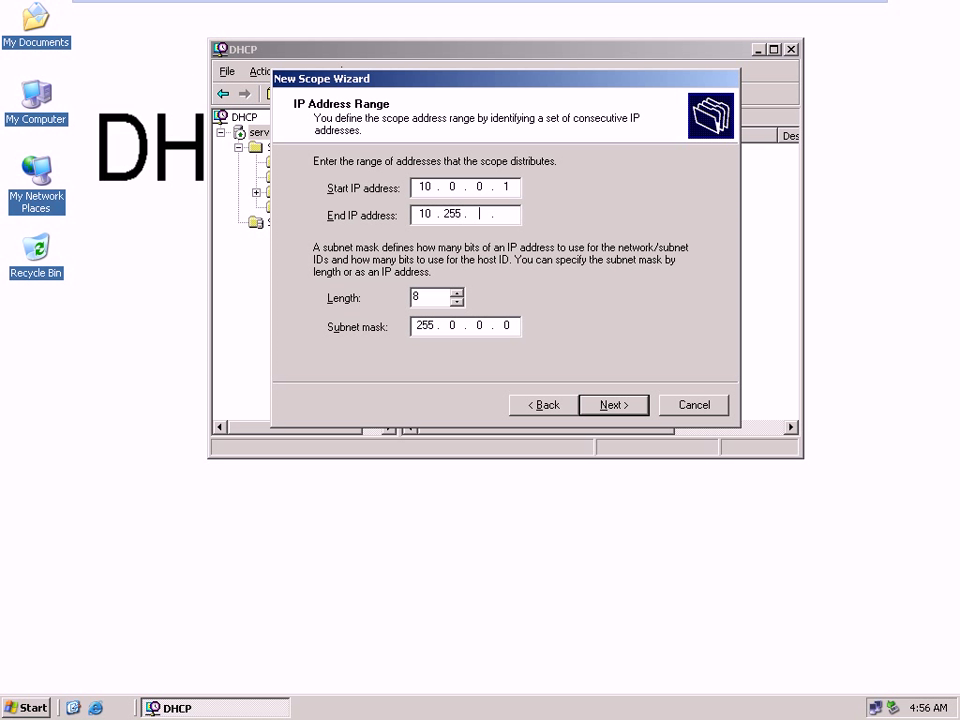
text(55 . 254)
click(609, 408)
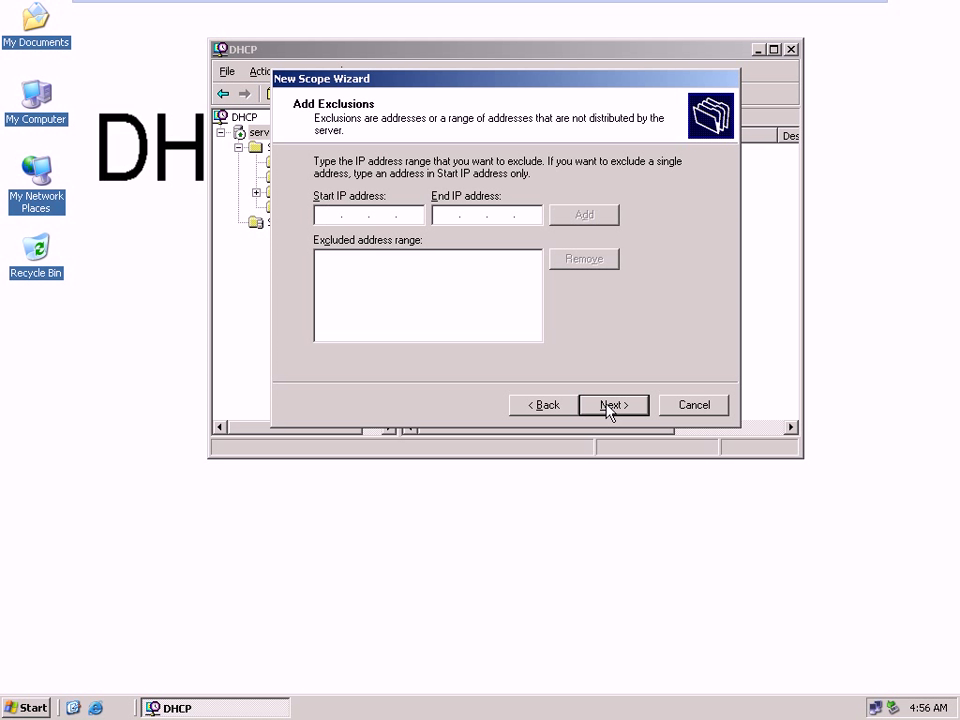
- Exclude addresses 10.0.0.1 to 10.0.0.100 from the scope and keep the 8-day lease duration
text(10.0.0.1)
click(438, 214)
text(10 . 0 . 0 .100)
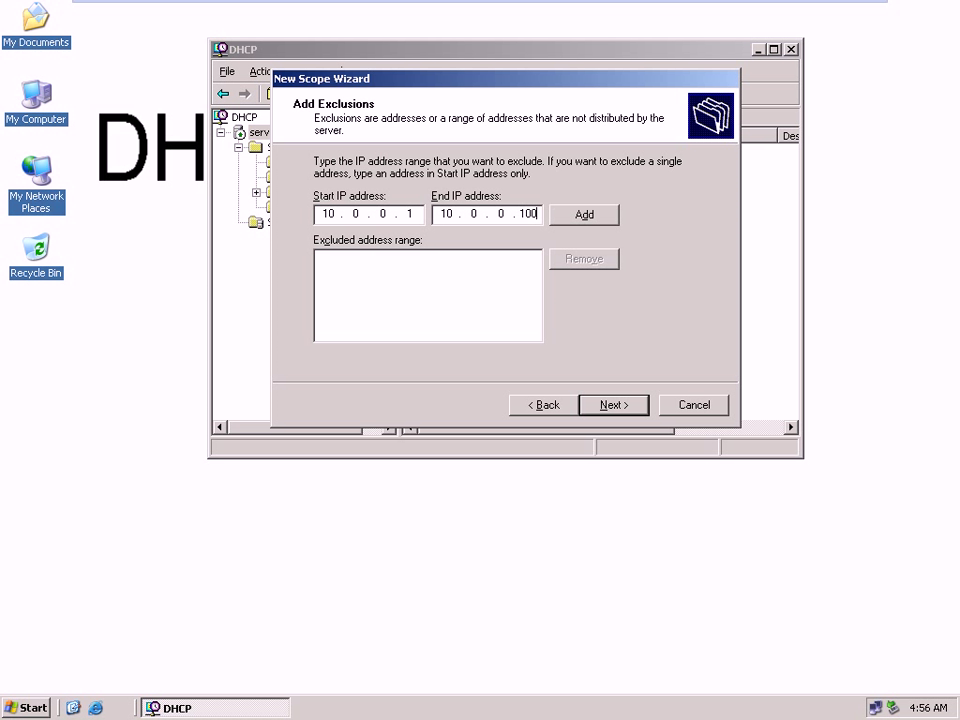
click(592, 216)
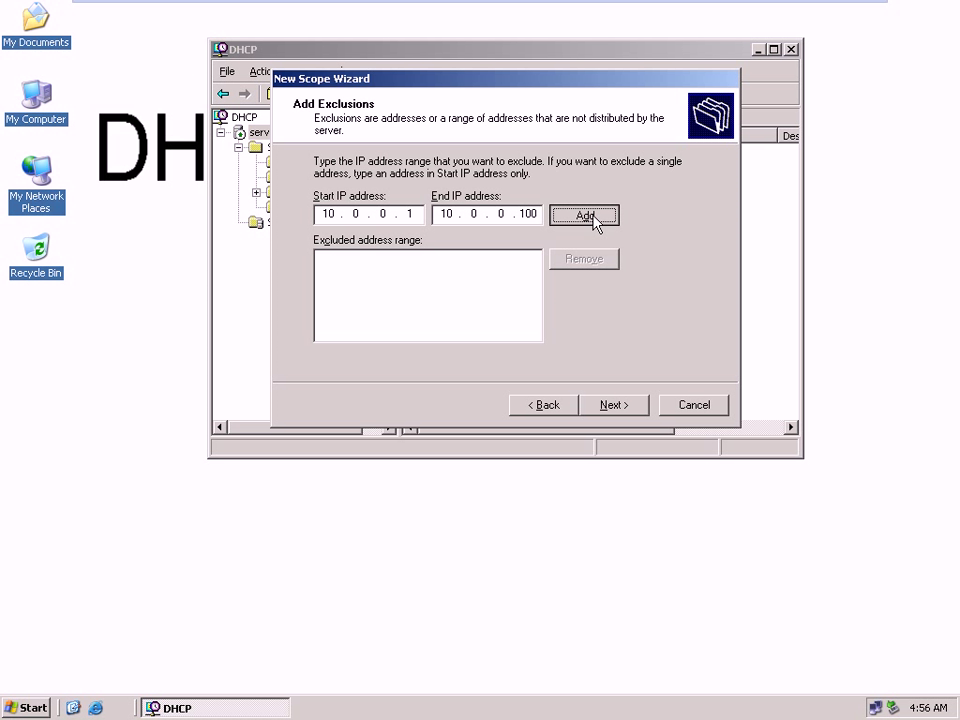
click(611, 405)
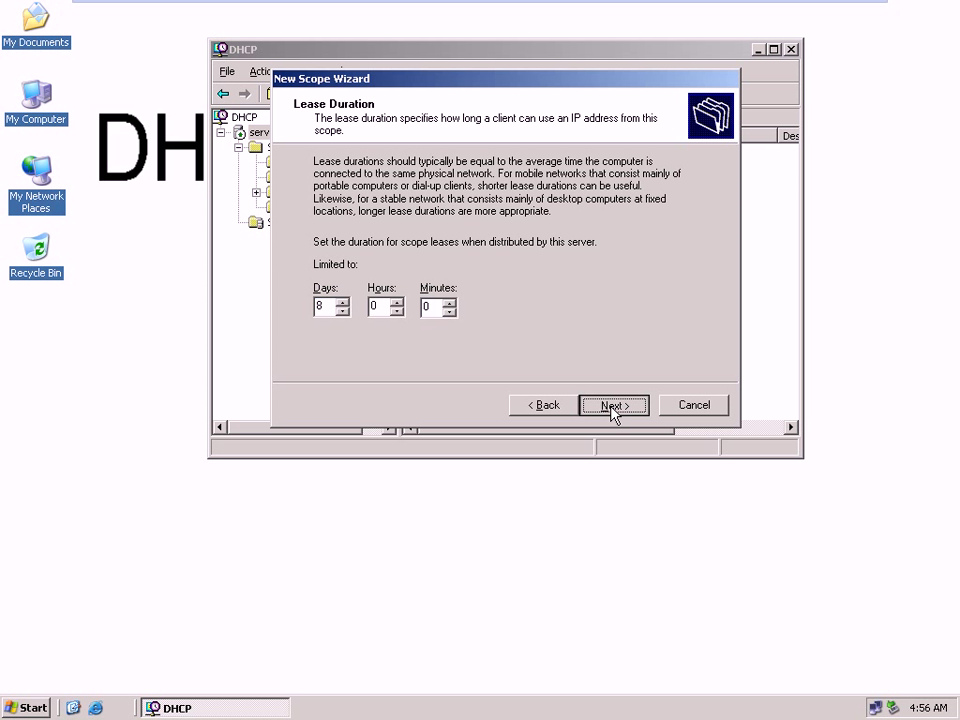
click(611, 406)
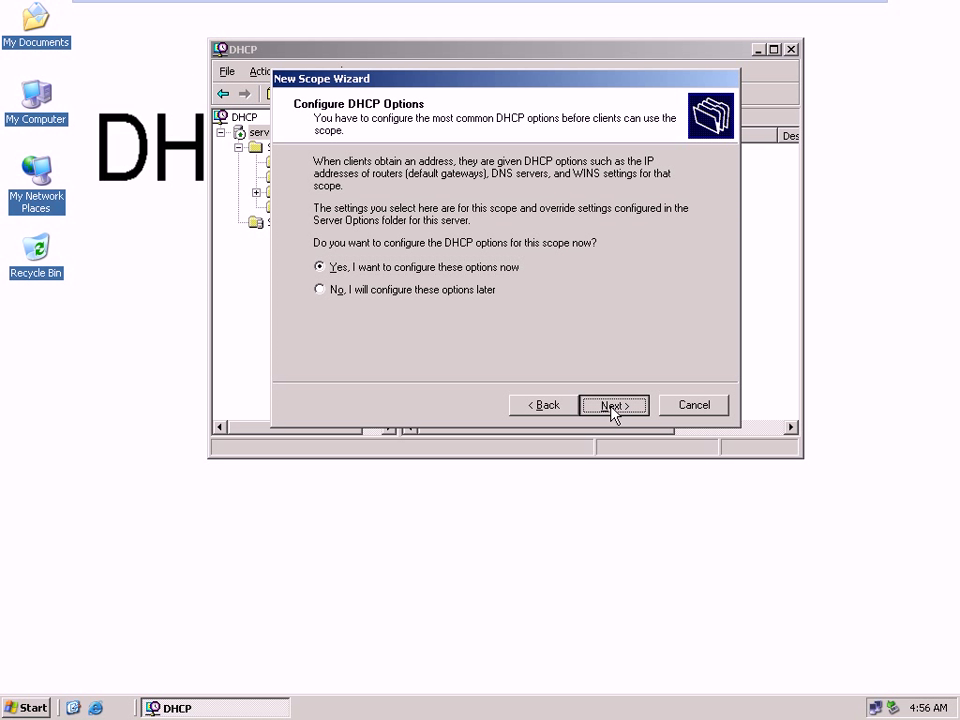
- Configure the options now without a router, setting parent domain kkk.com and adding DNS server server3 by resolving its name
click(612, 406)
click(611, 405)
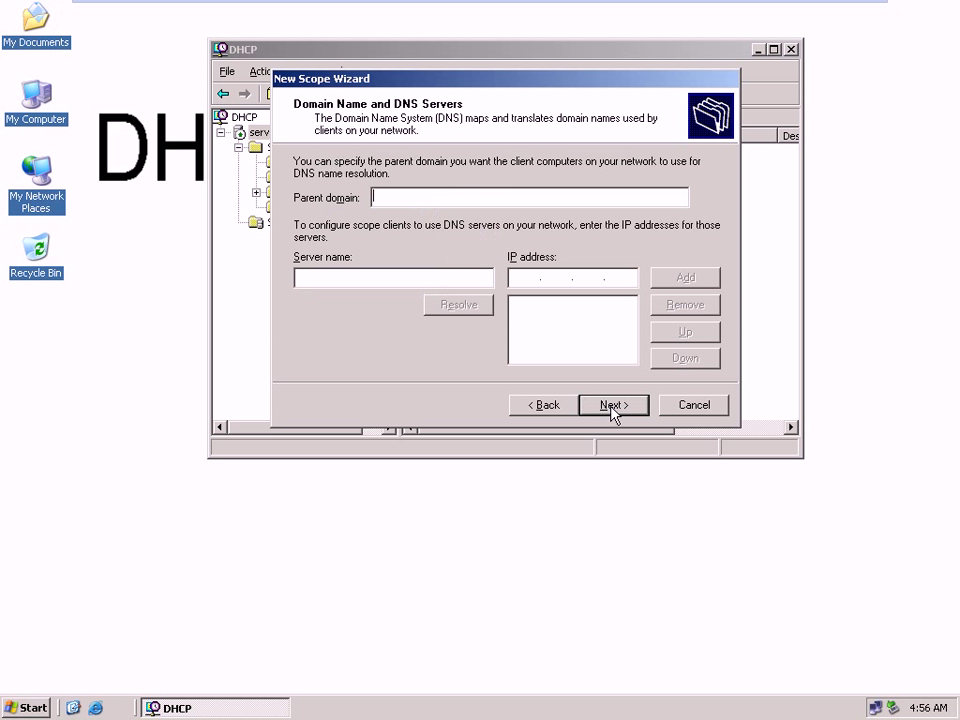
text(kkk.com)
click(376, 283)
text(server3)
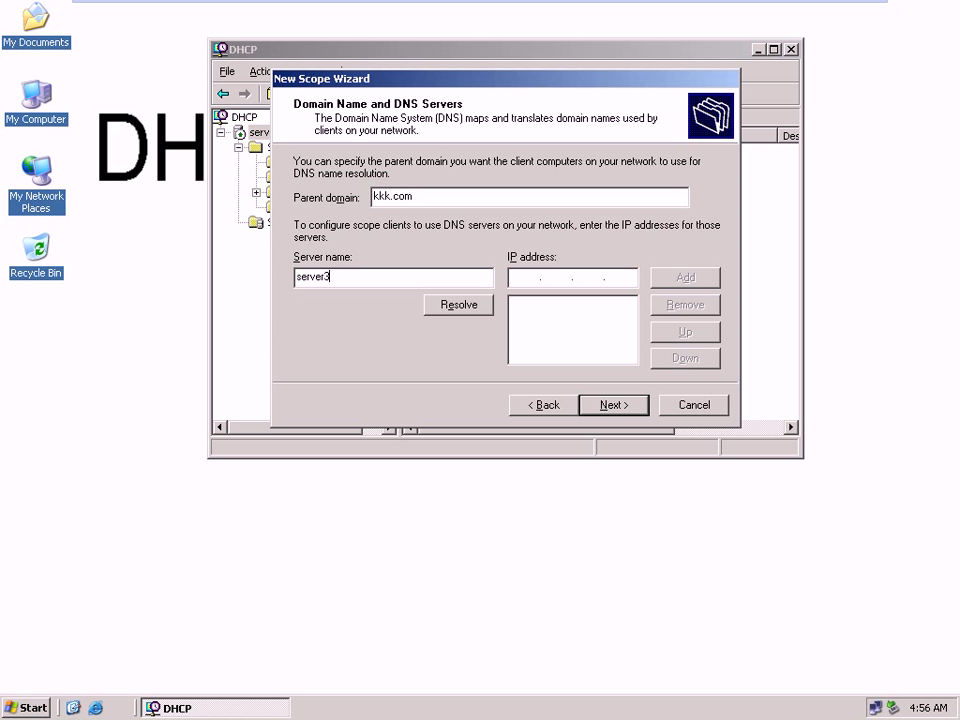
click(460, 305)
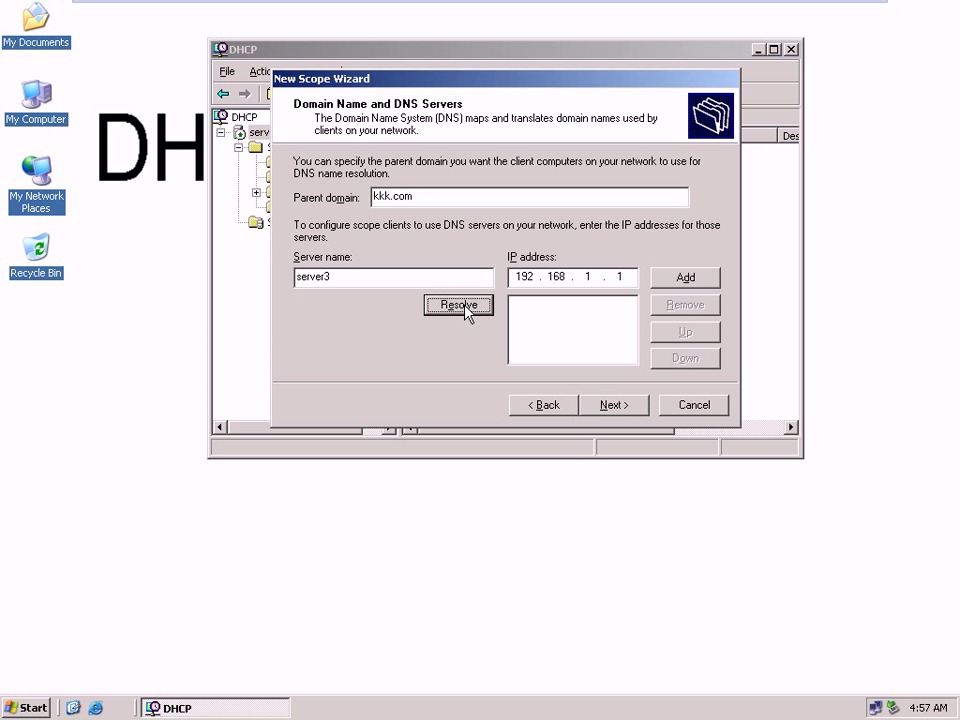
click(686, 278)
click(630, 404)
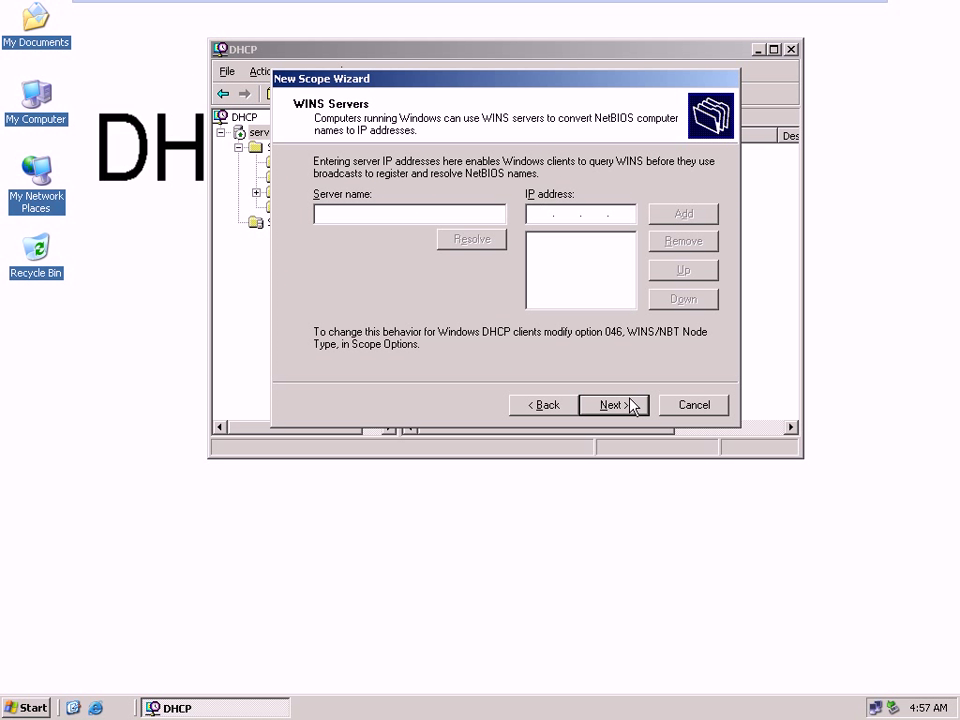
- Finish the 10.0.0.0 scope without WINS servers and activate it now
click(632, 404)
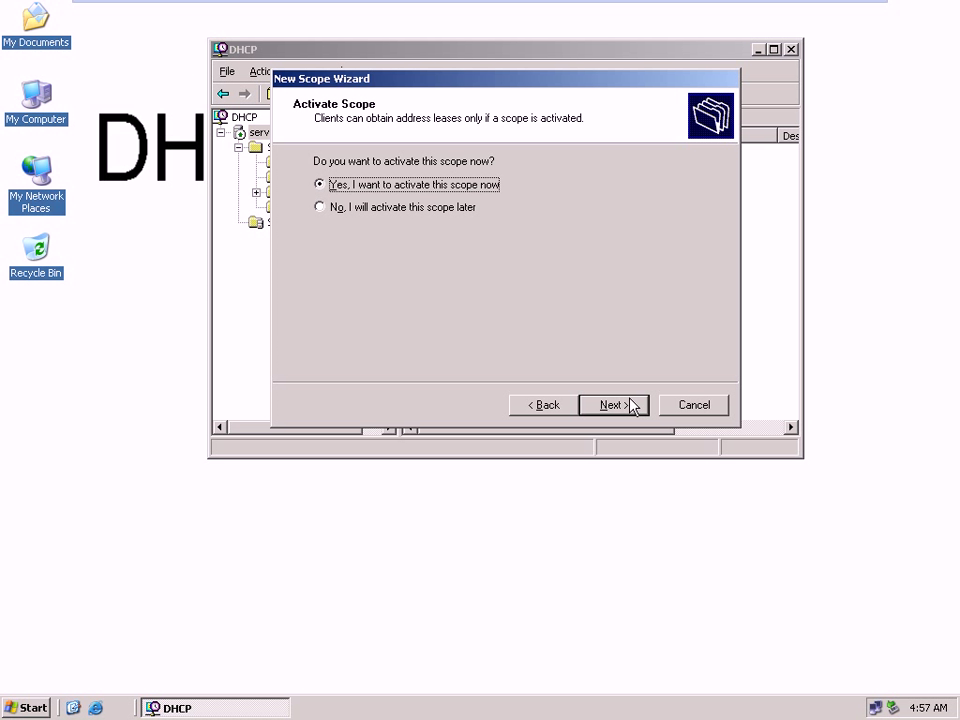
click(632, 404)
click(632, 404)
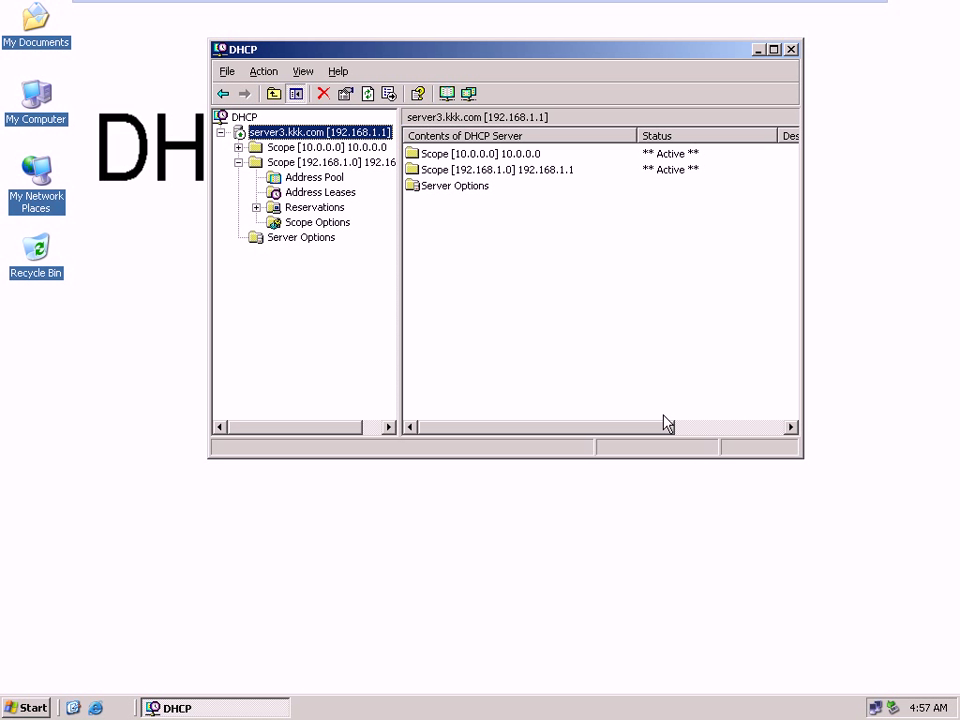
- Start a new superscope on server3.kkk.com and name it test
right_click(353, 141)
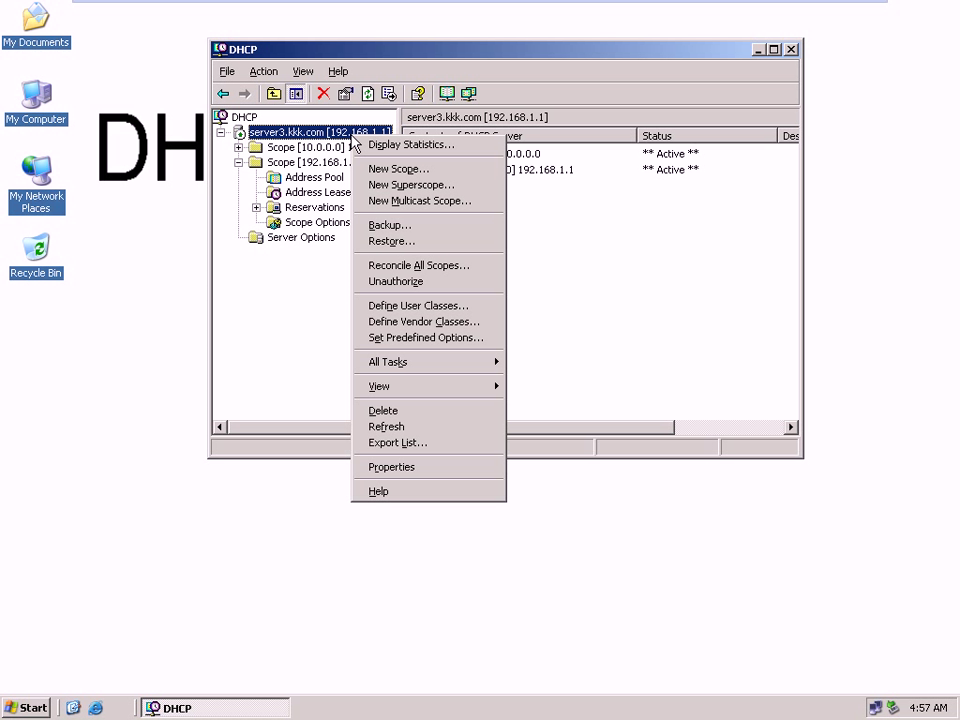
click(430, 185)
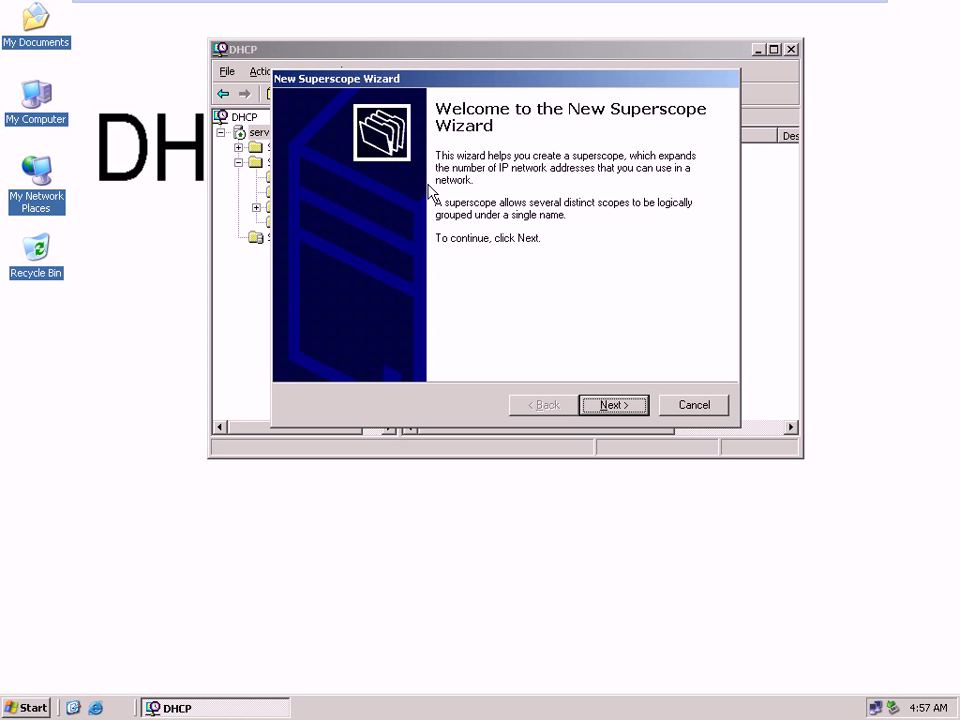
click(635, 408)
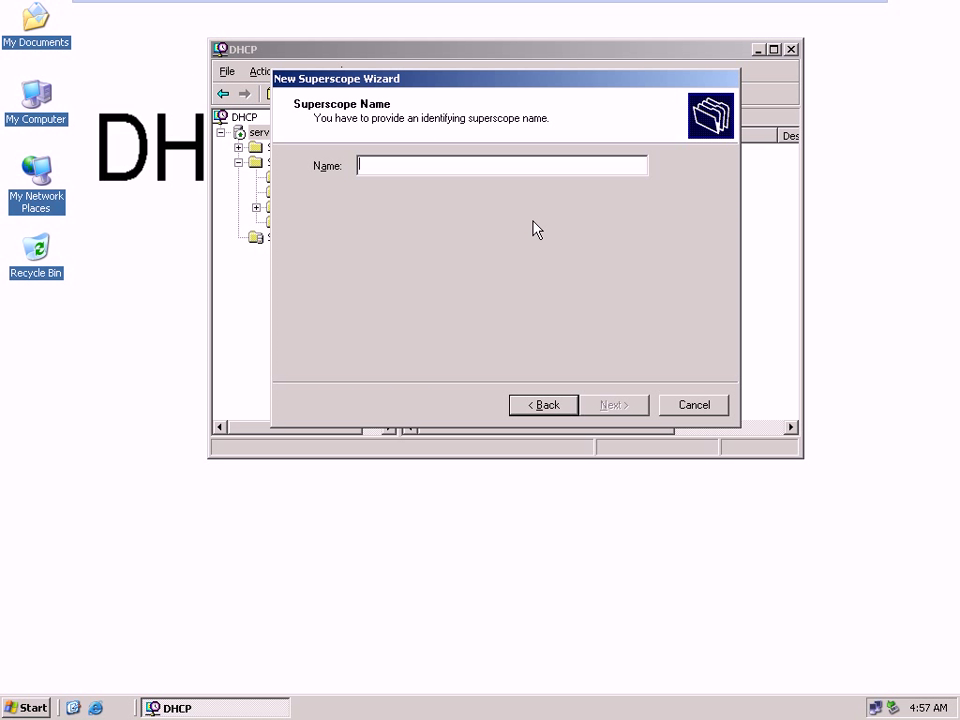
text(test)
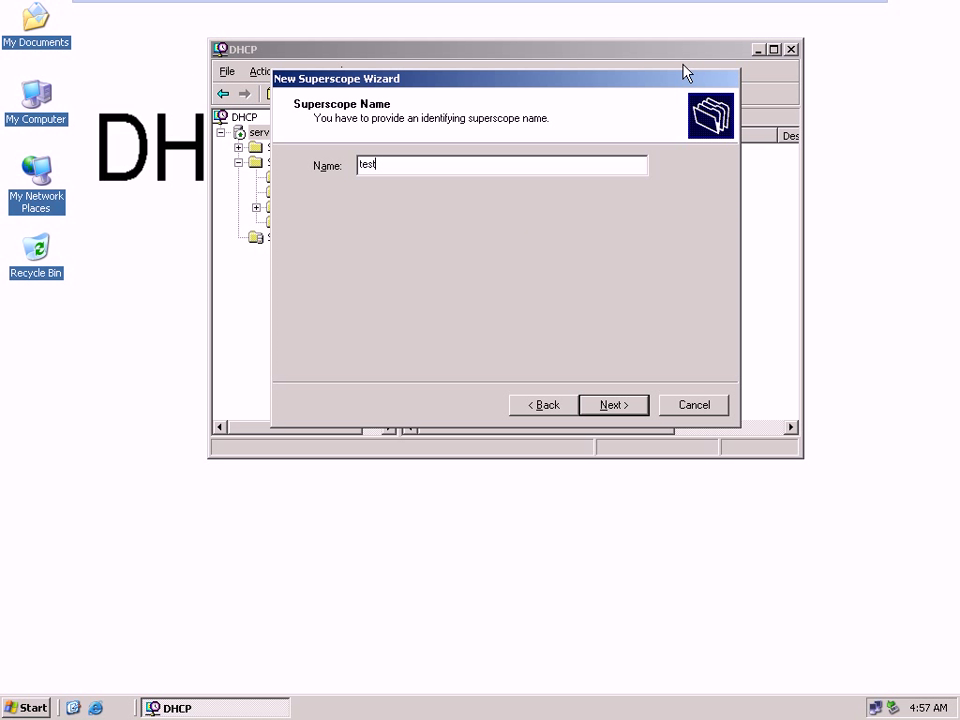
click(627, 407)
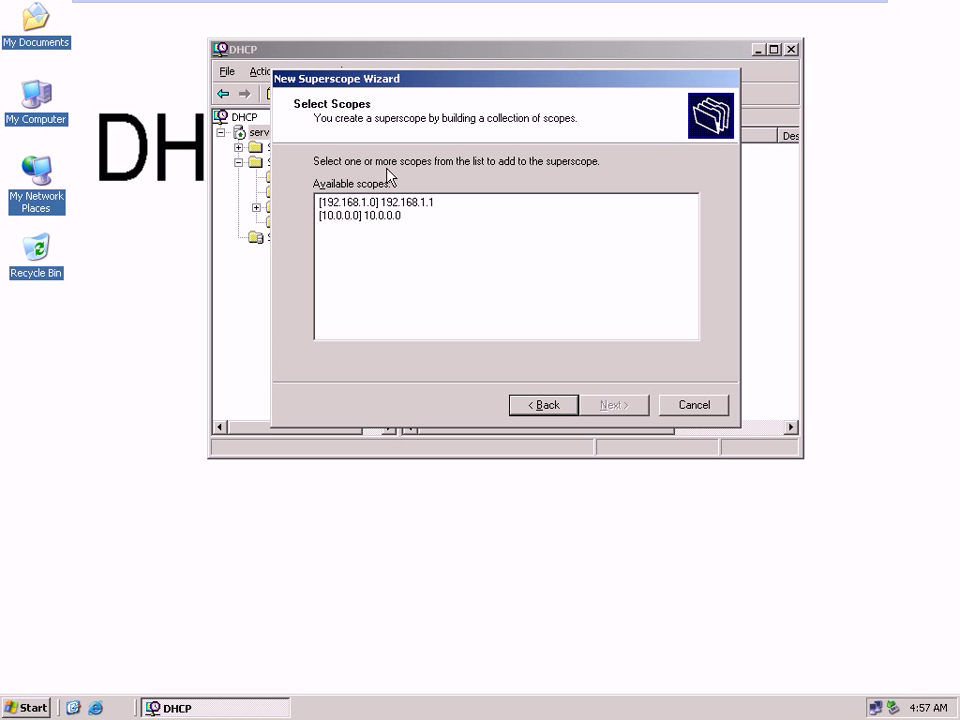
- Include both the 192.168.1.0 and 10.0.0.0 scopes in the superscope and complete the wizard
click(410, 203)
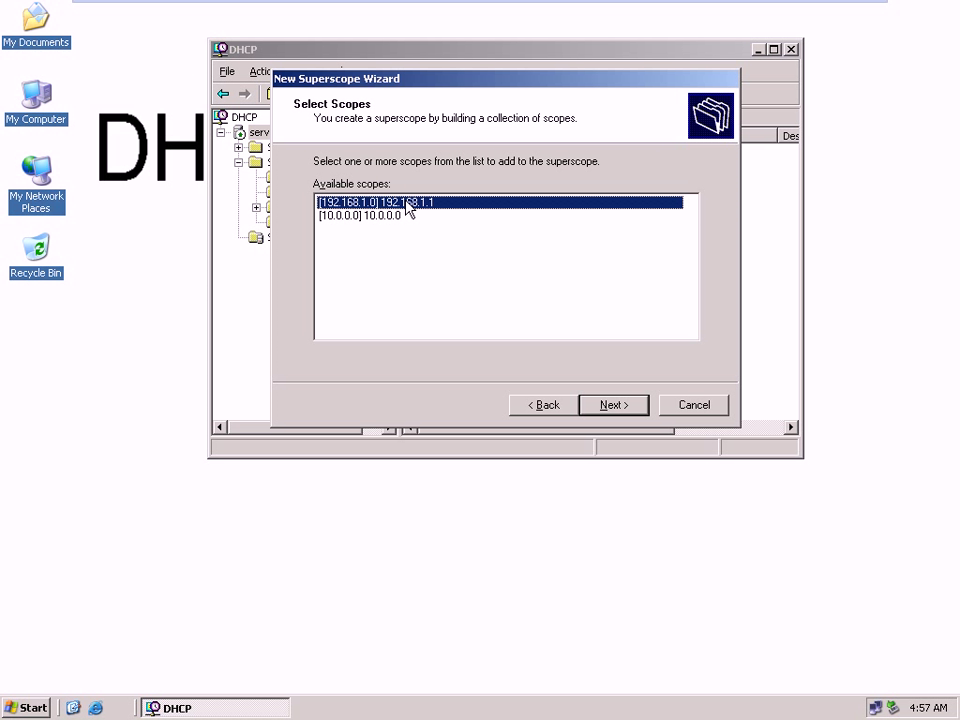
ctrl+click(405, 216)
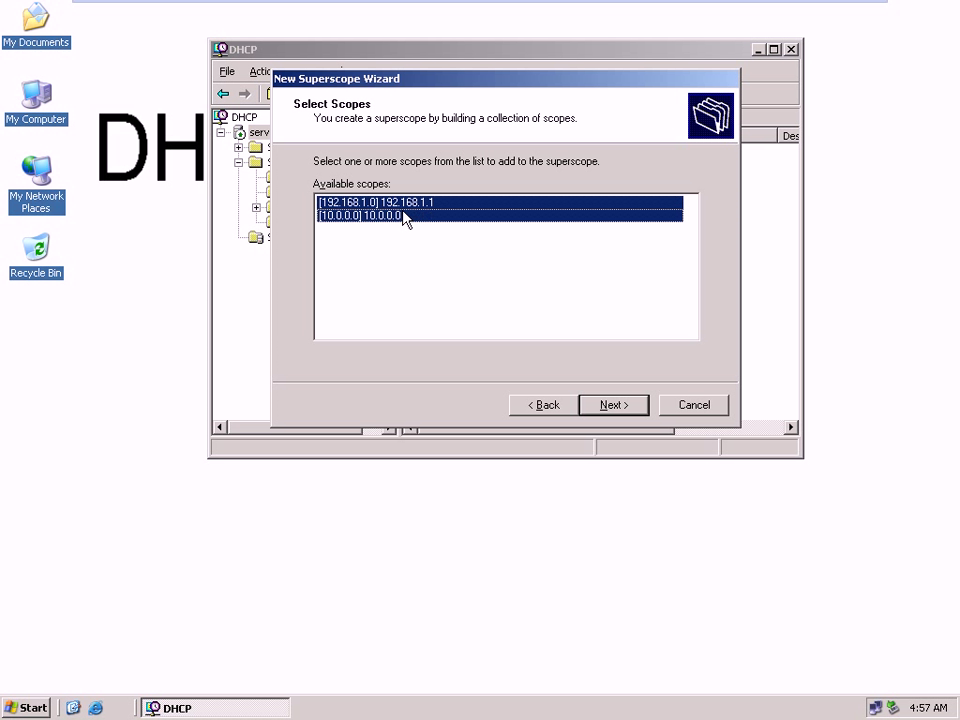
click(617, 405)
click(617, 405)
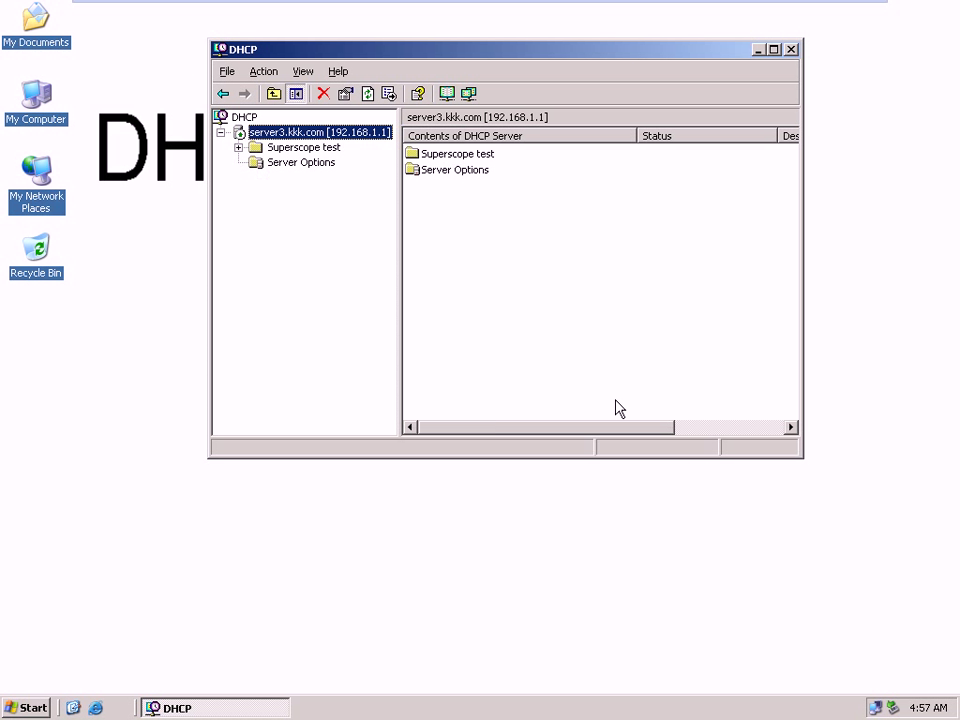
- Expand the test superscope and both scopes inside it to view their contents
click(310, 152)
double_click(310, 150)
double_click(317, 163)
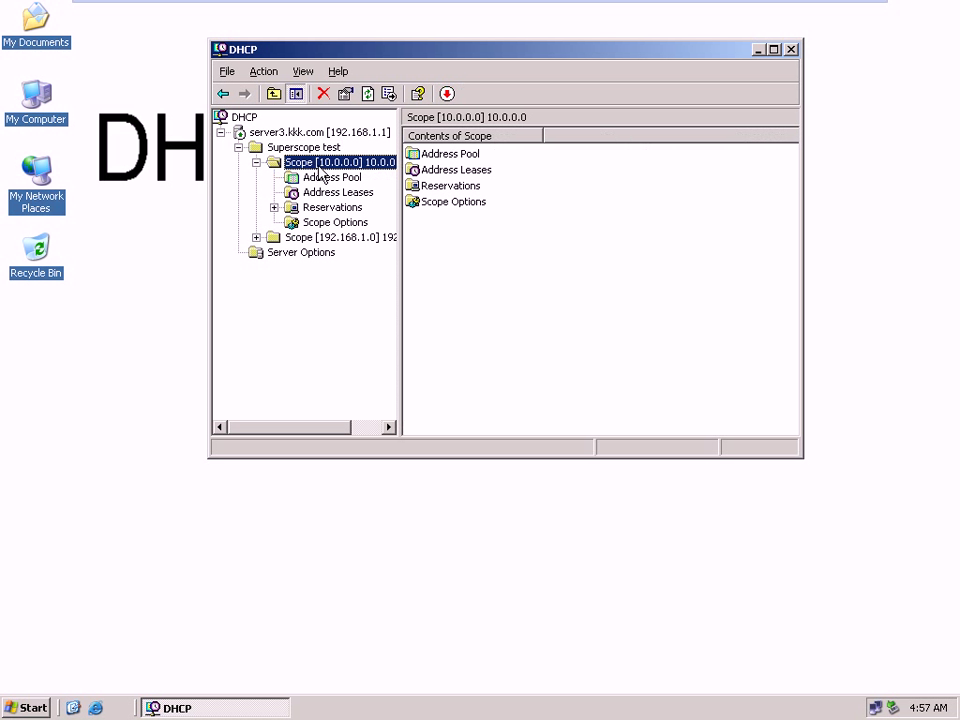
double_click(333, 238)
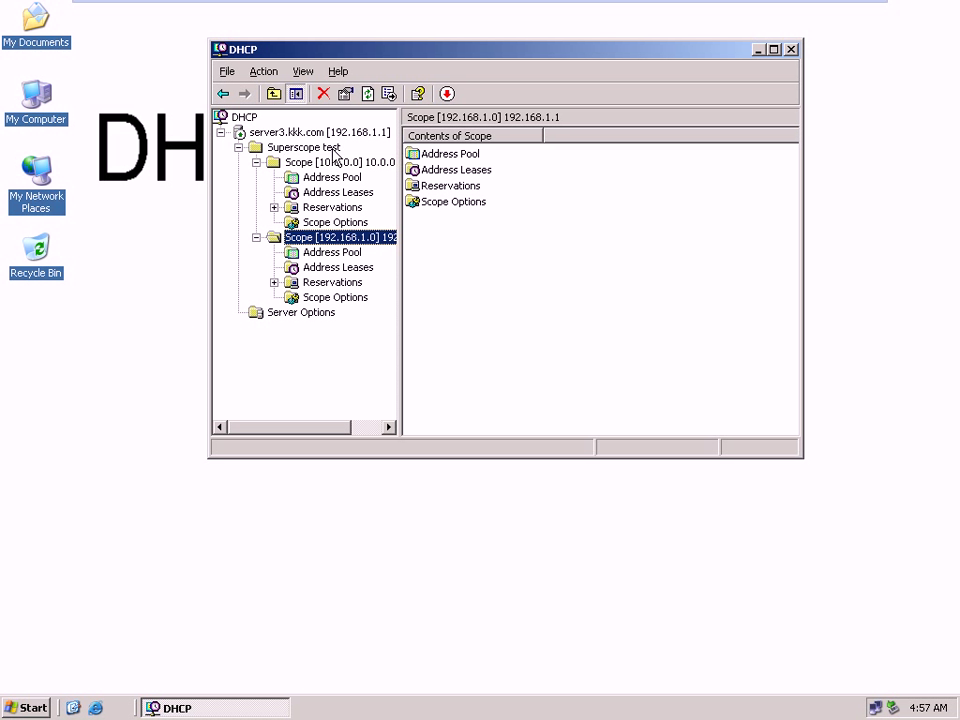
- Refresh the 10.0.0.0 scope within the test superscope
click(331, 165)
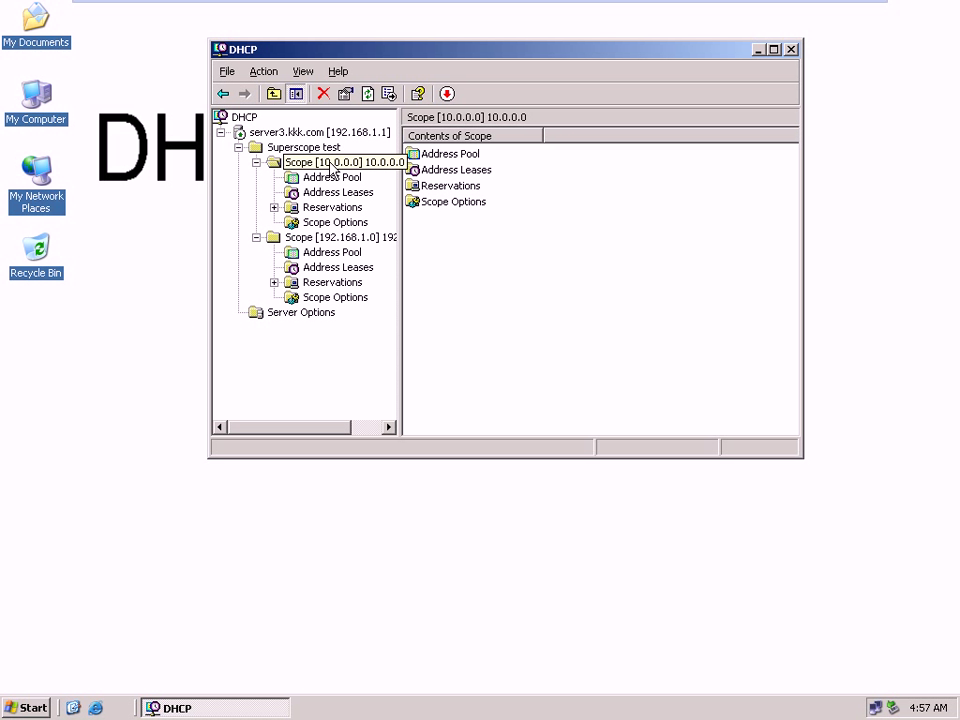
right_click(332, 168)
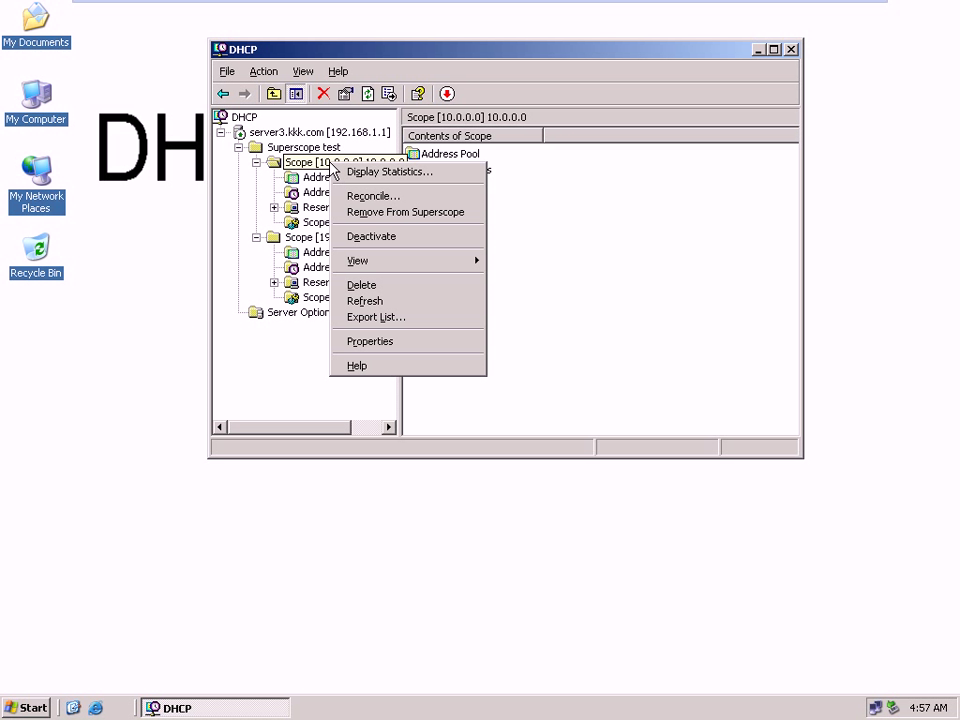
click(403, 305)
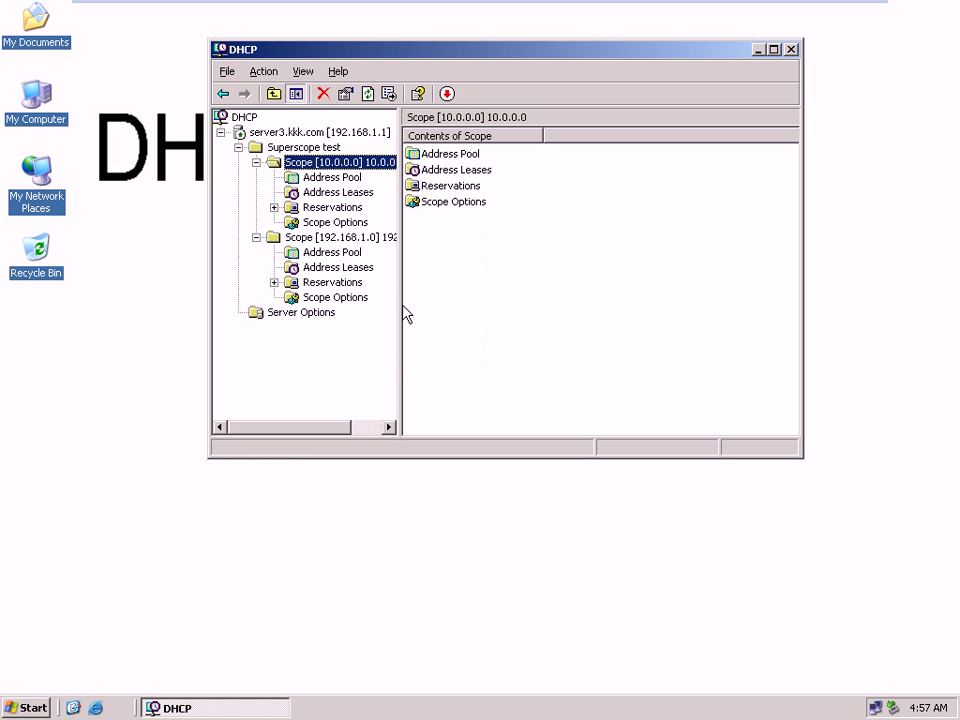
click(360, 237)
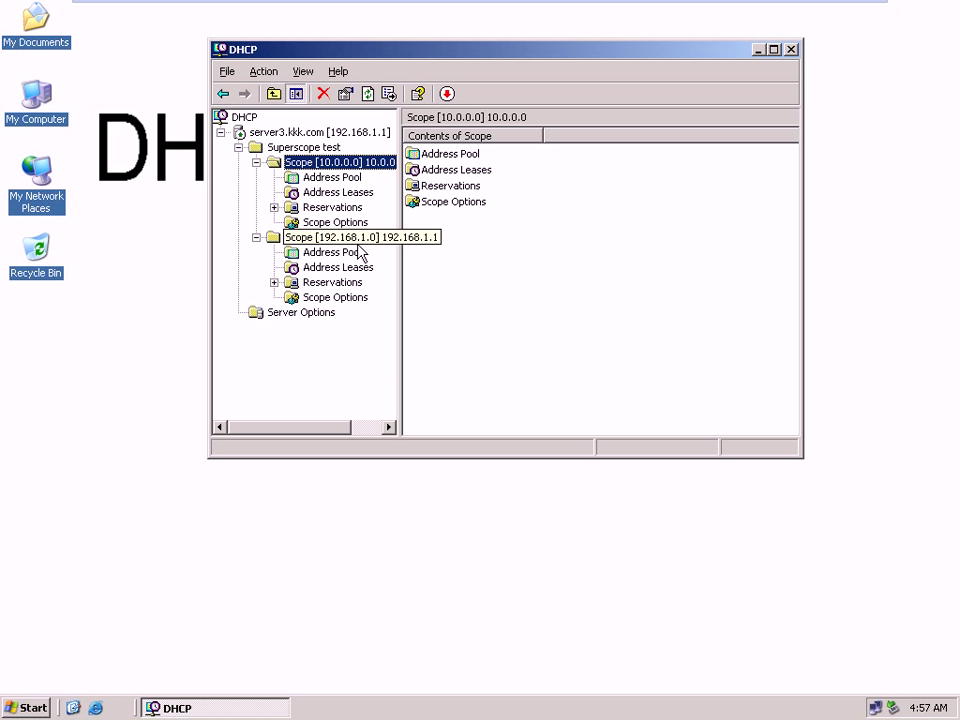
right_click(358, 238)
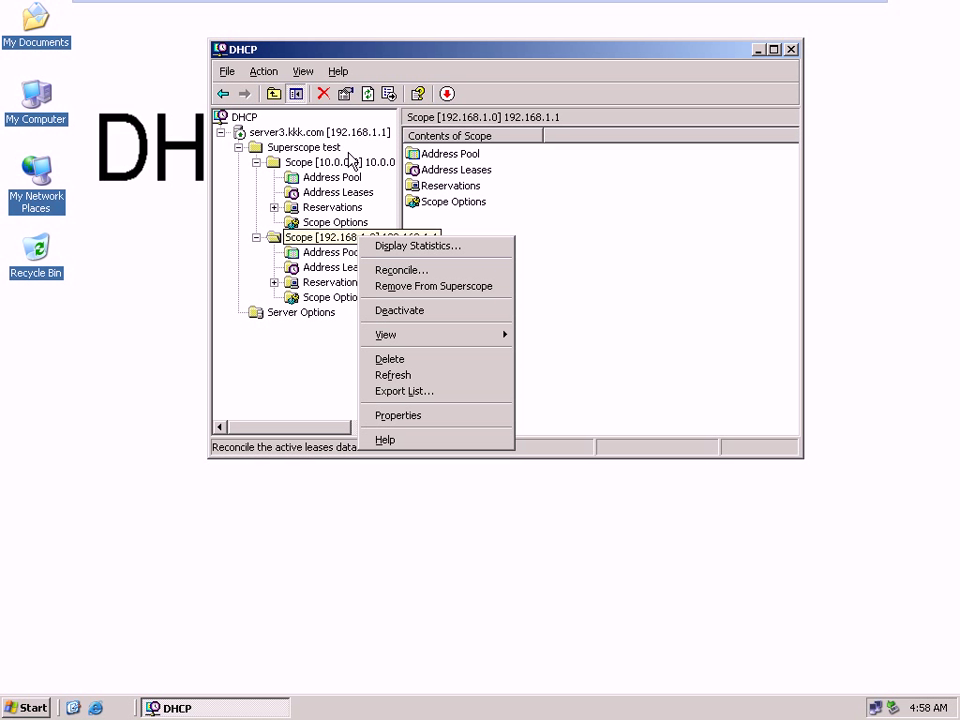
click(347, 162)
right_click(347, 163)
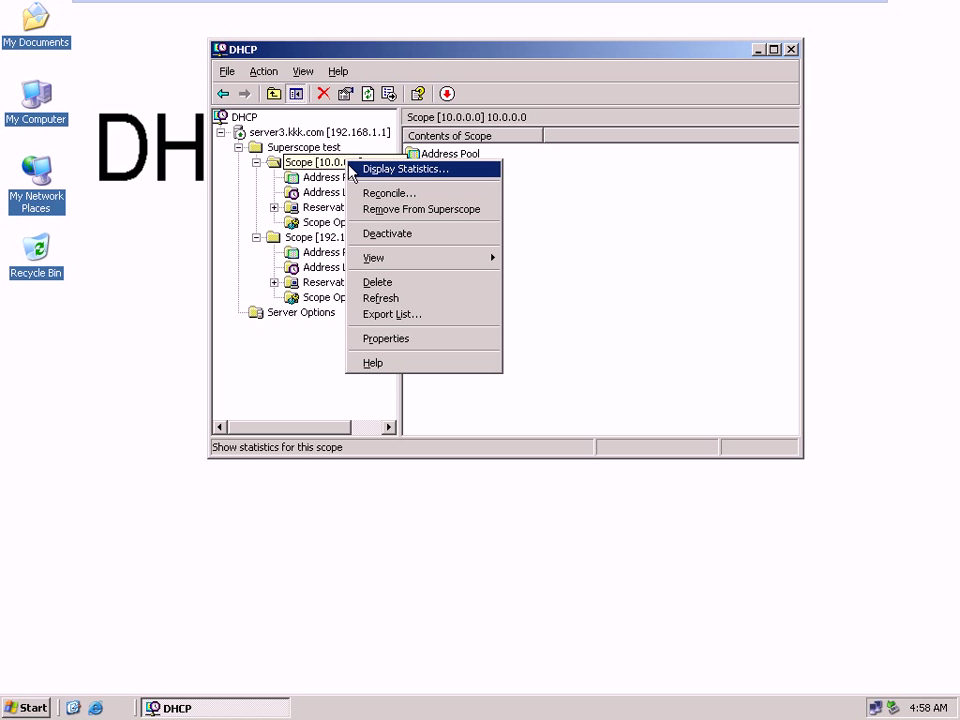
mouse_move(445, 259)
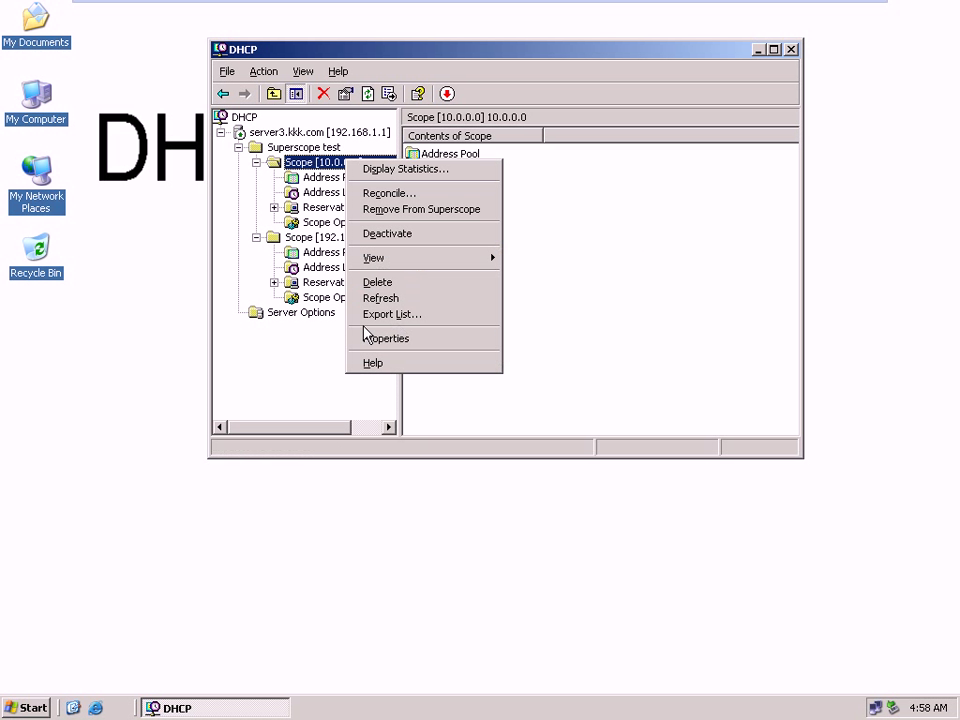
click(330, 341)
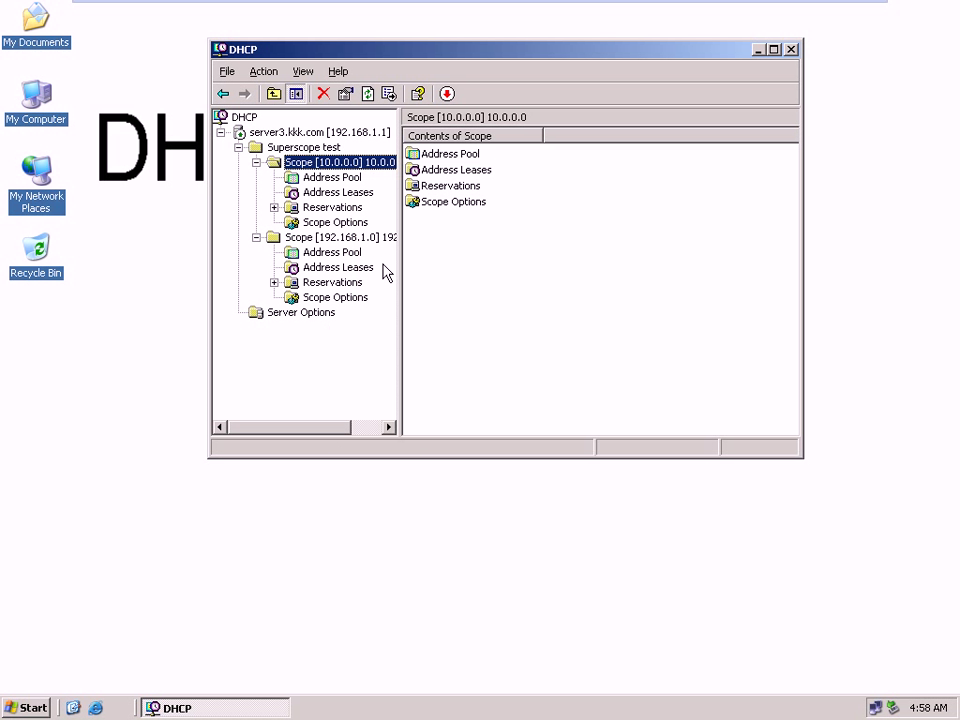
- Refresh server3.kkk.com and check the status of the scopes in the test superscope
click(345, 131)
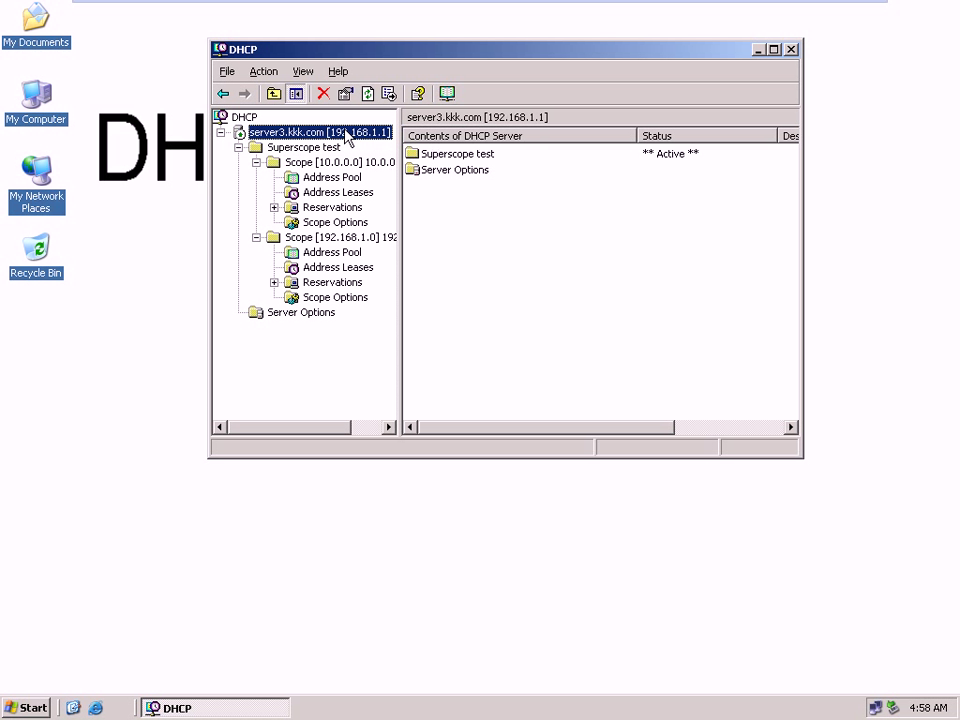
right_click(345, 129)
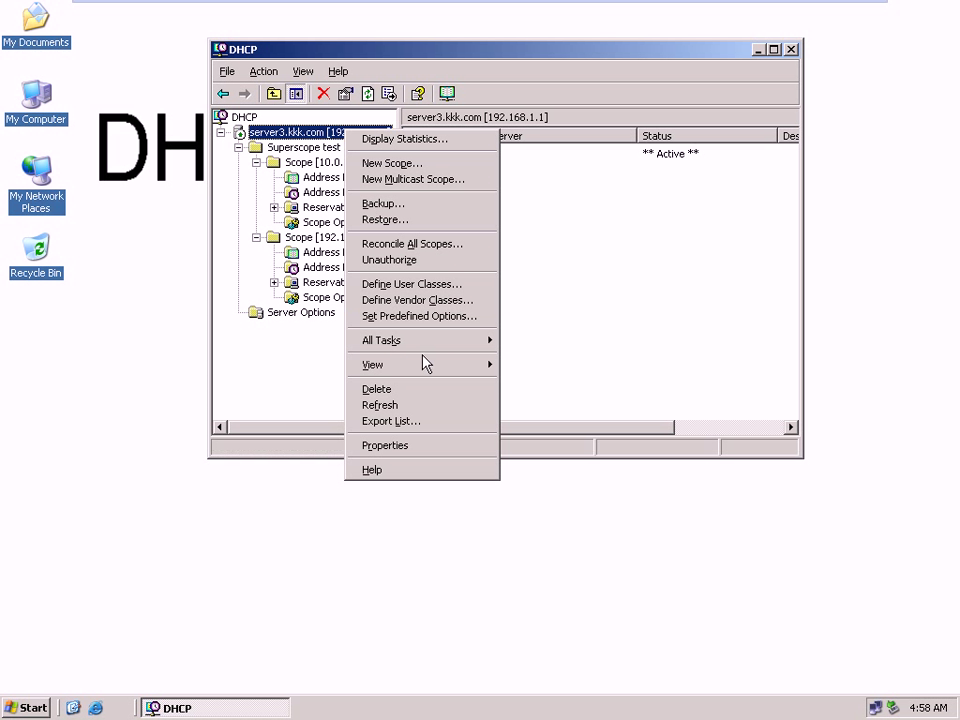
click(414, 408)
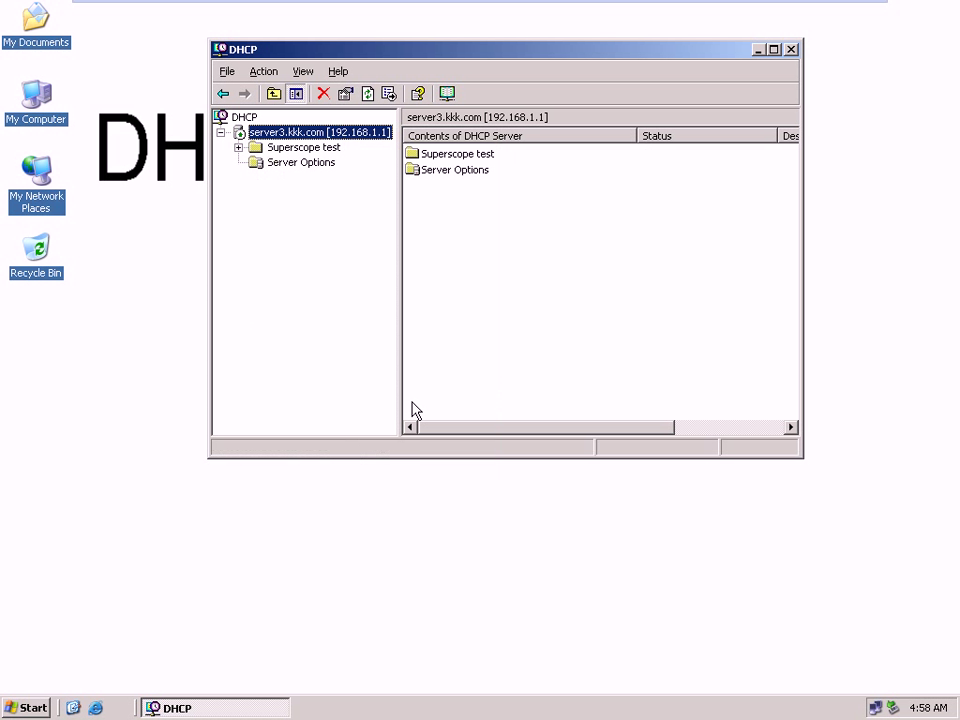
click(319, 150)
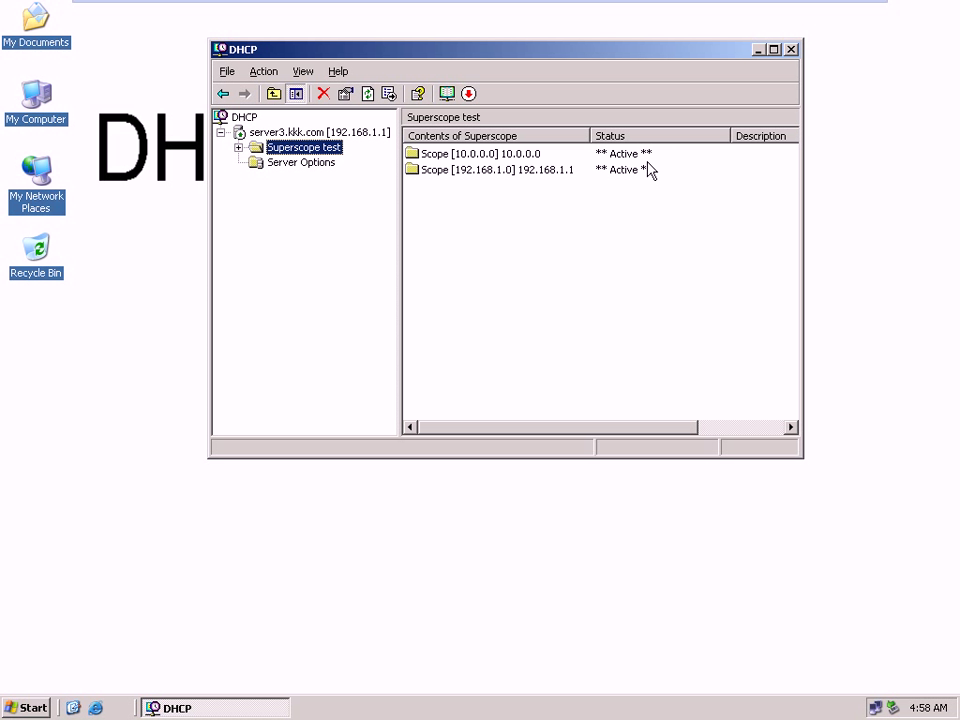
- Close the DHCP console and switch to the relay agent virtual machine
mouse_move(542, 11)
click(791, 50)
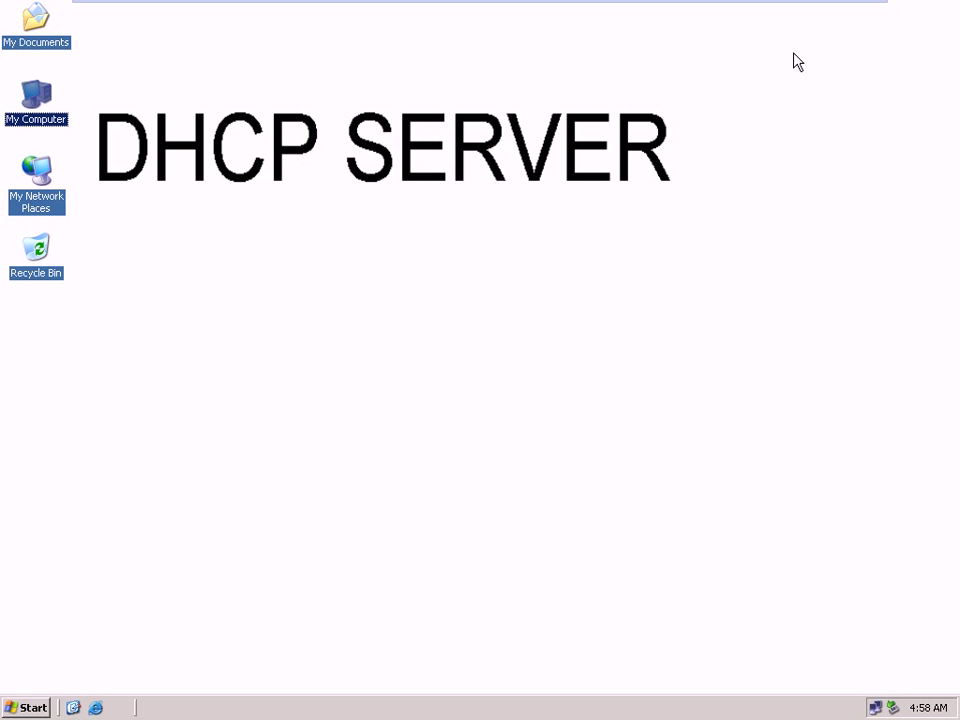
mouse_move(495, 5)
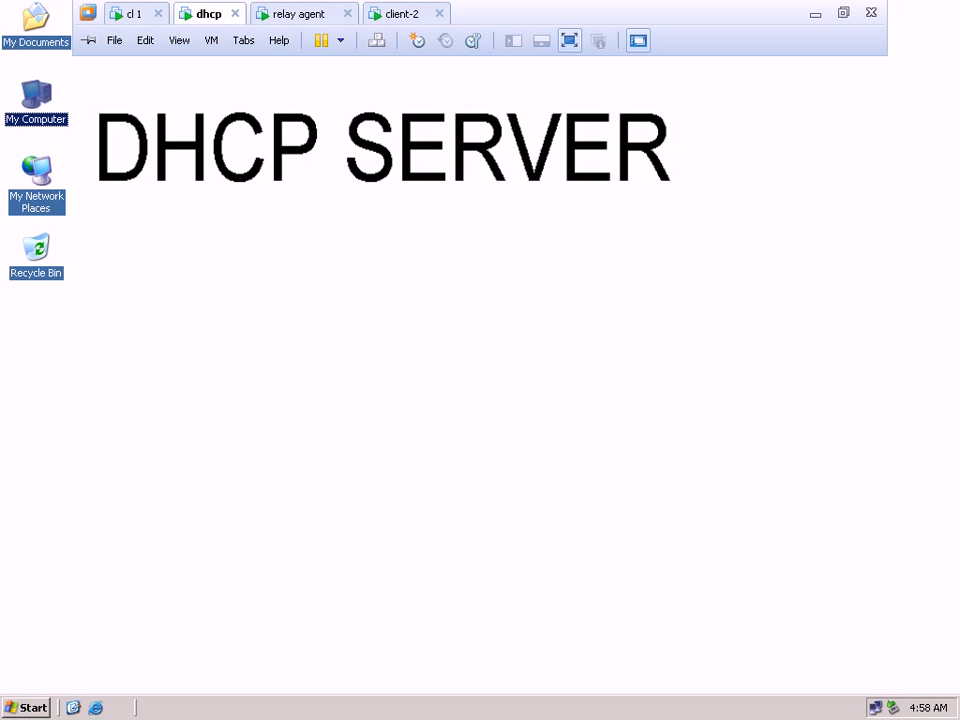
click(298, 13)
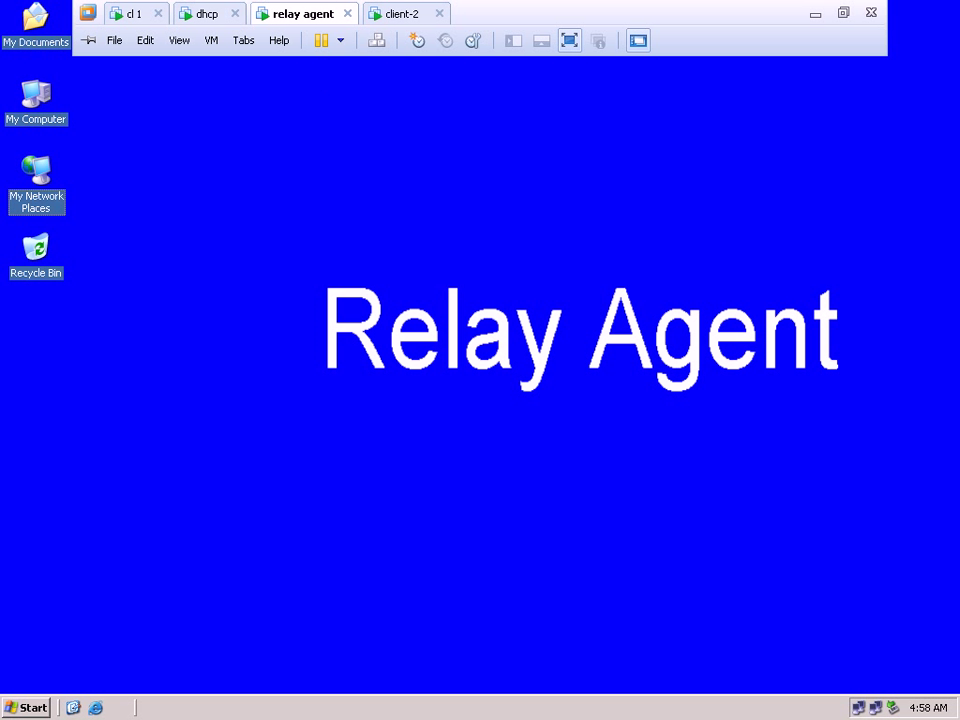
- Open the relay agent machine's network connections and select the "connected with cl2" connection
click(27, 708)
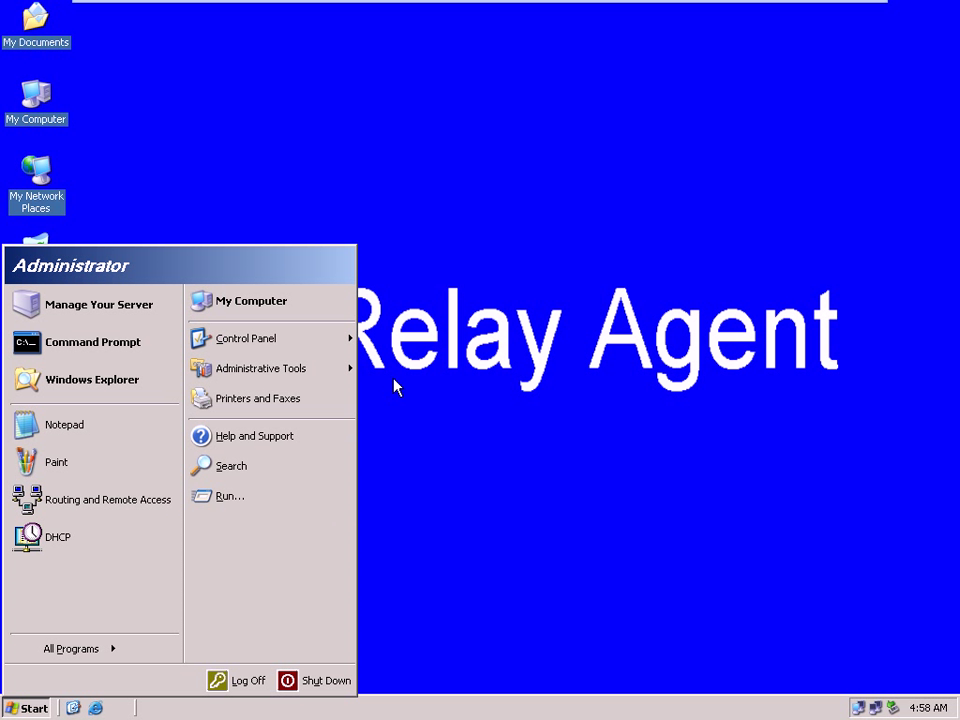
click(370, 231)
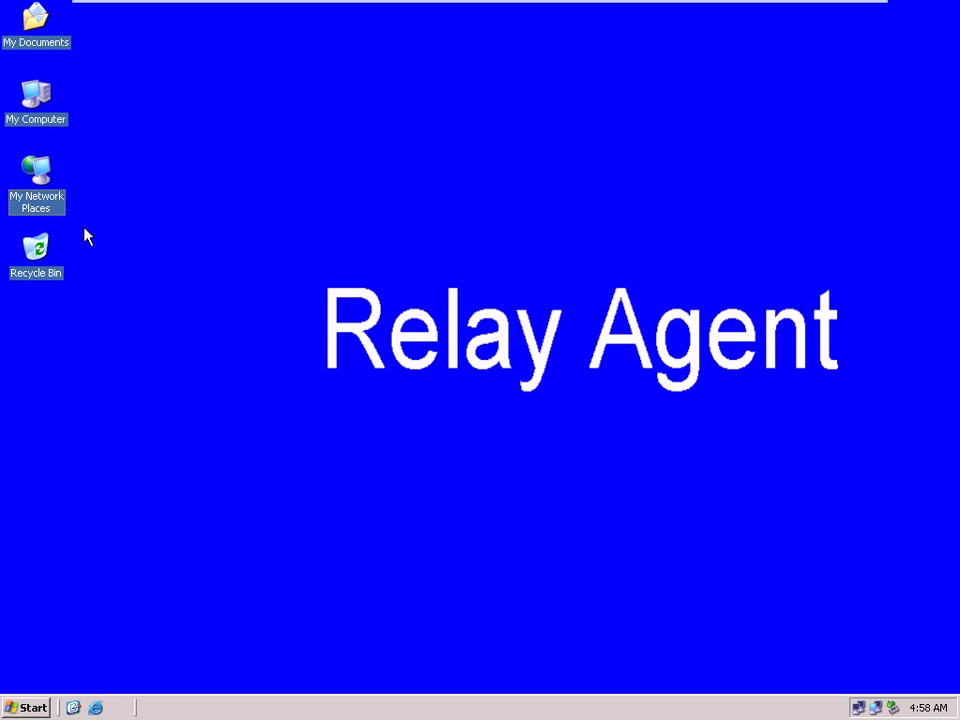
right_click(56, 199)
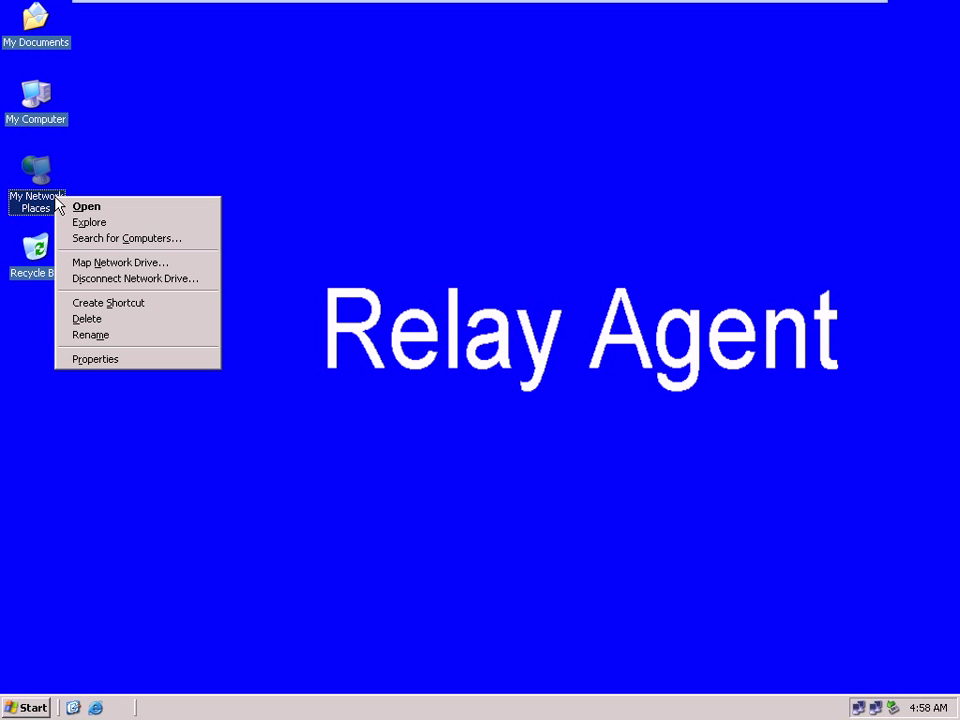
click(148, 360)
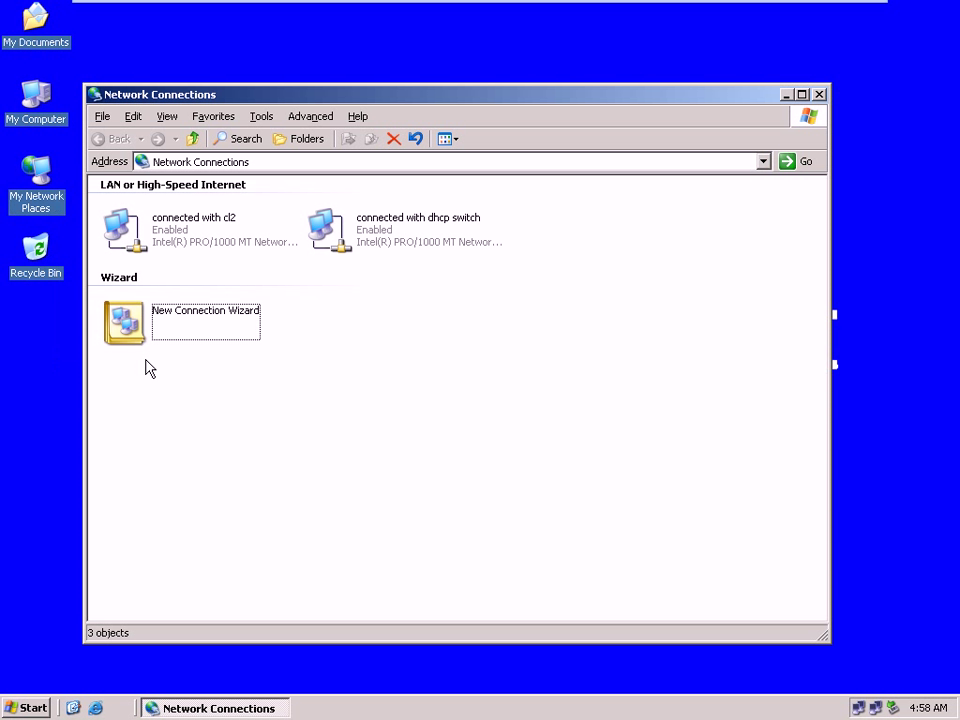
click(200, 232)
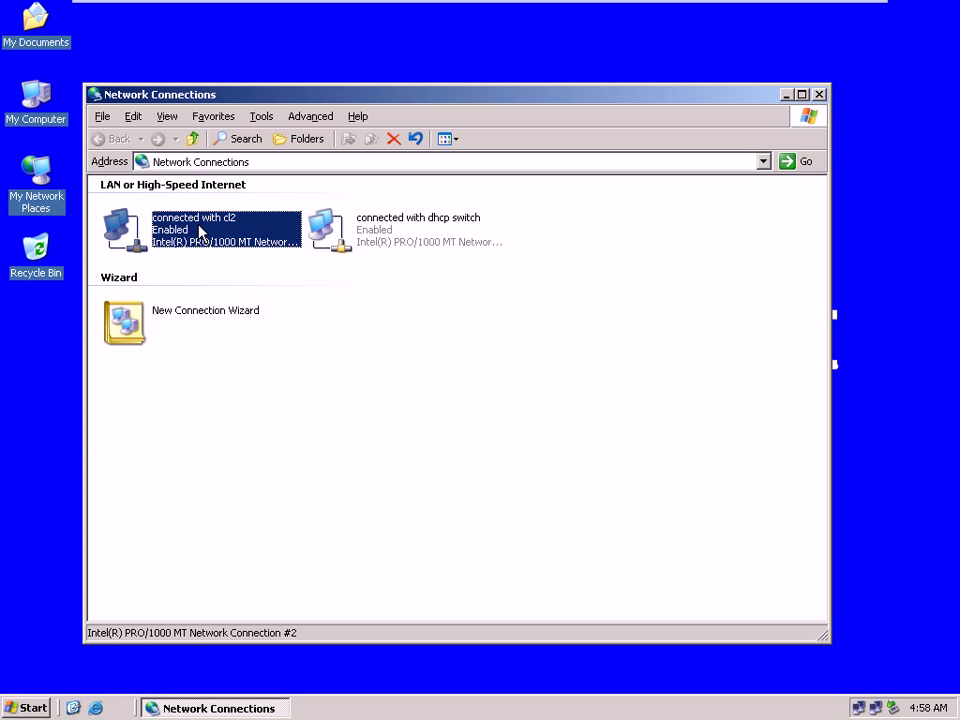
- Check in the relay agent virtual machine's settings which virtual networks Network Adapter and Network Adapter 2 use
mouse_move(872, 6)
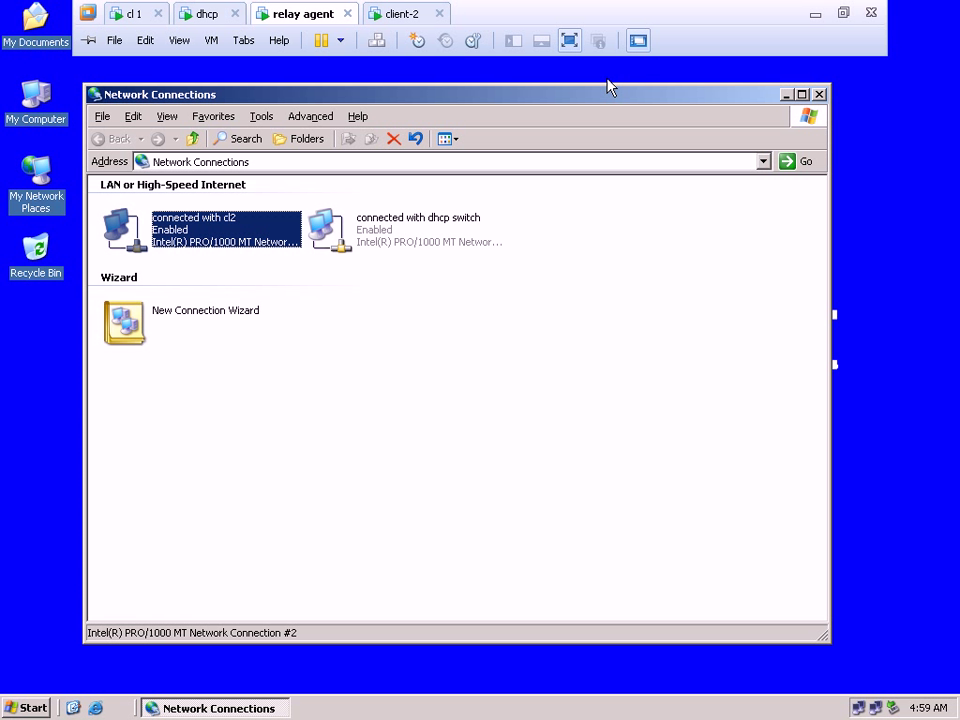
right_click(294, 12)
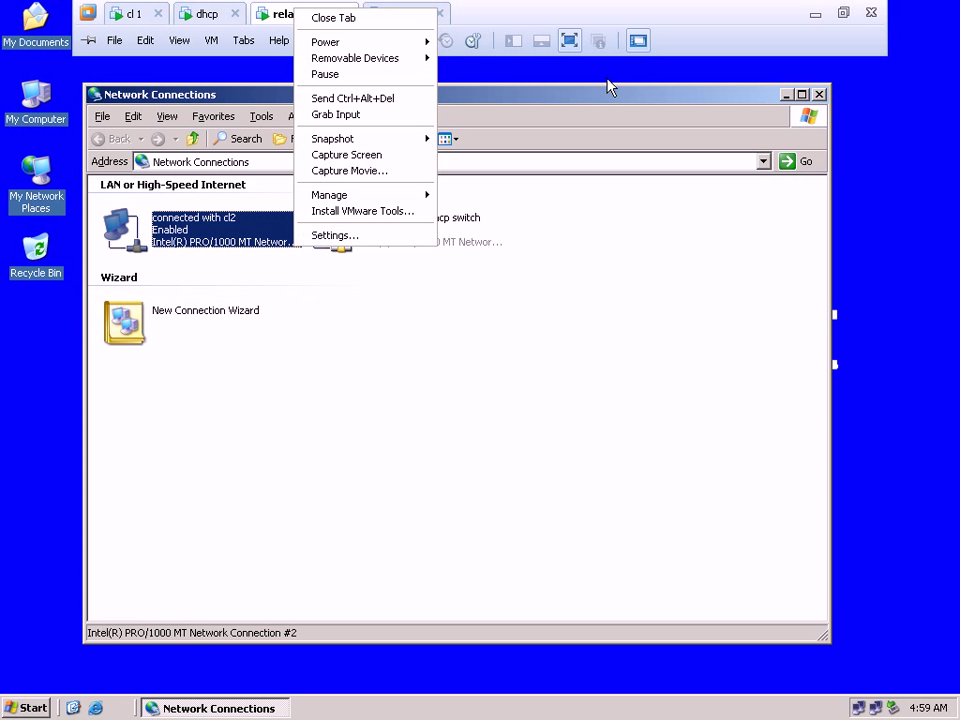
click(330, 236)
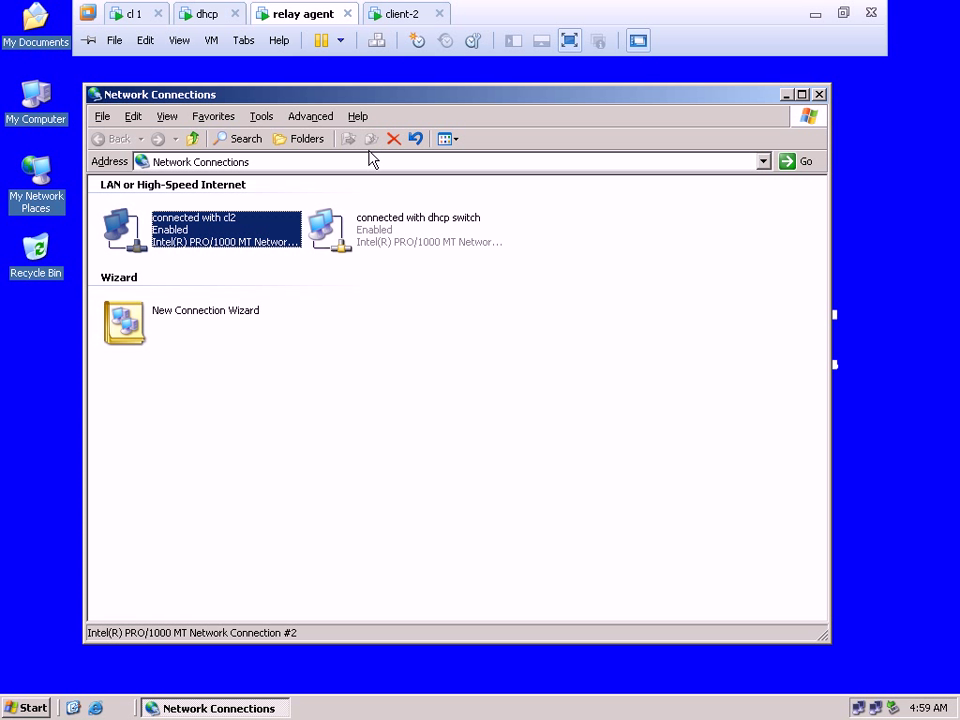
key(ctrl+d)
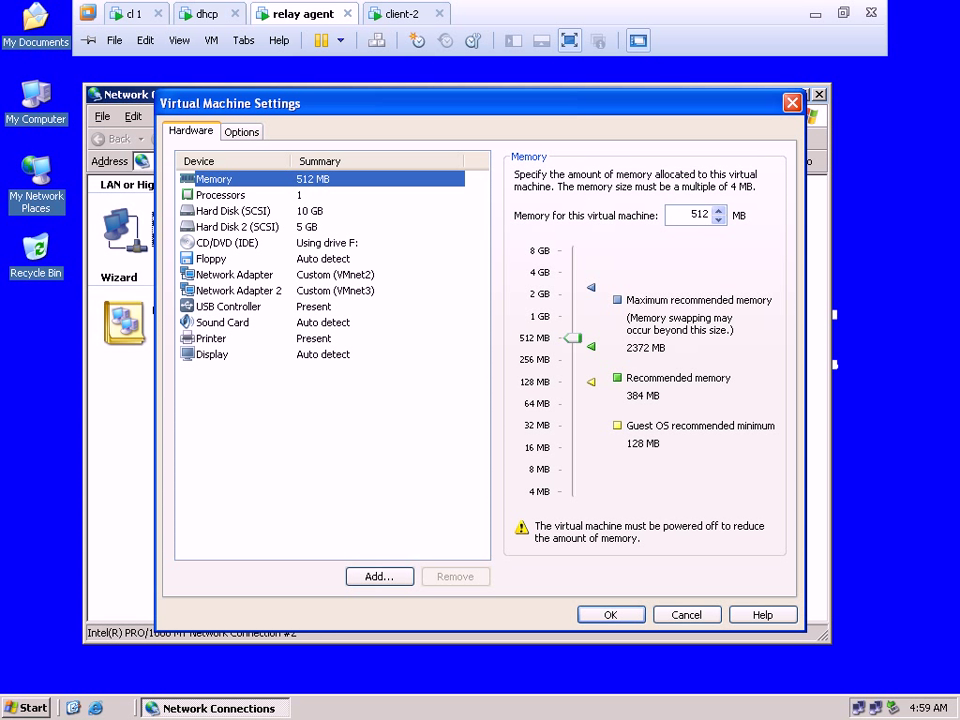
click(234, 274)
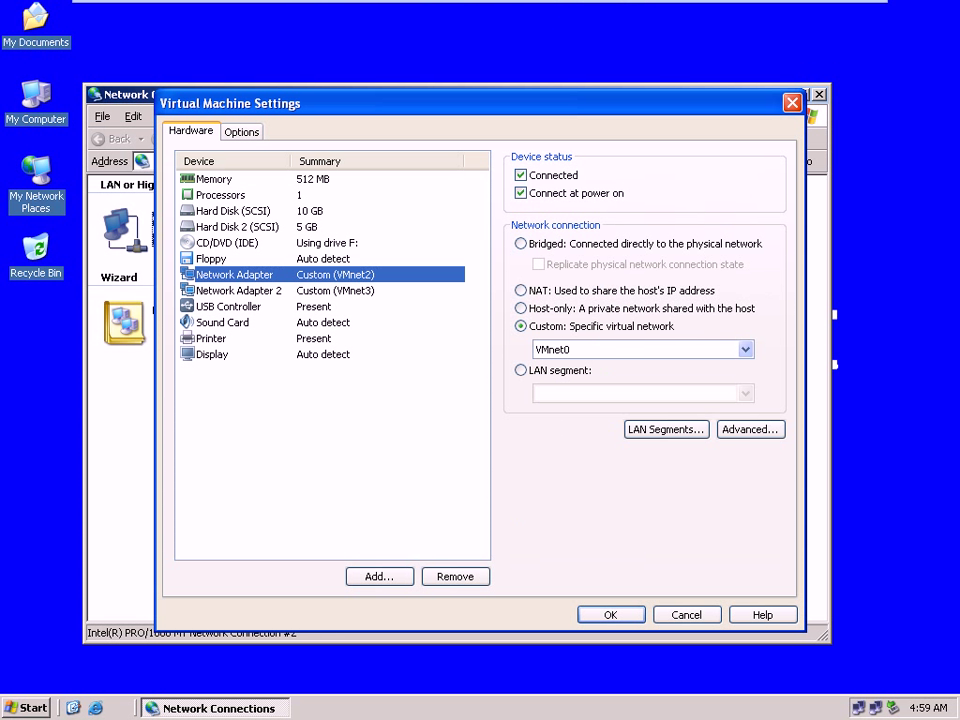
click(238, 290)
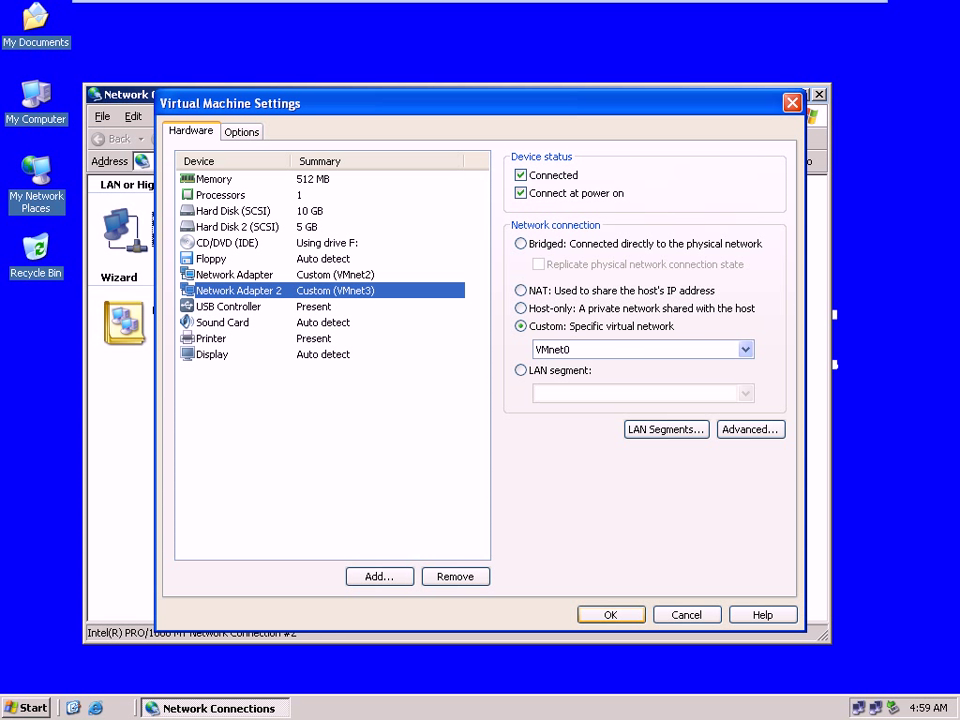
click(610, 614)
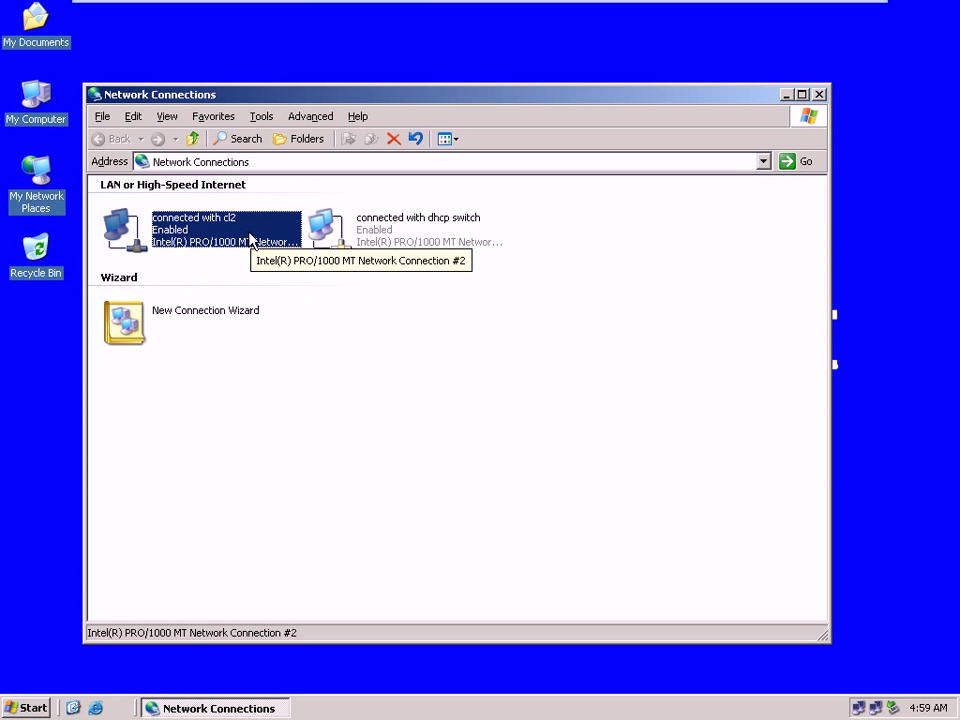
- Set the IP address of the "connected with dhcp switch" connection to 192.168.1.2 and apply its TCP/IP settings
right_click(418, 235)
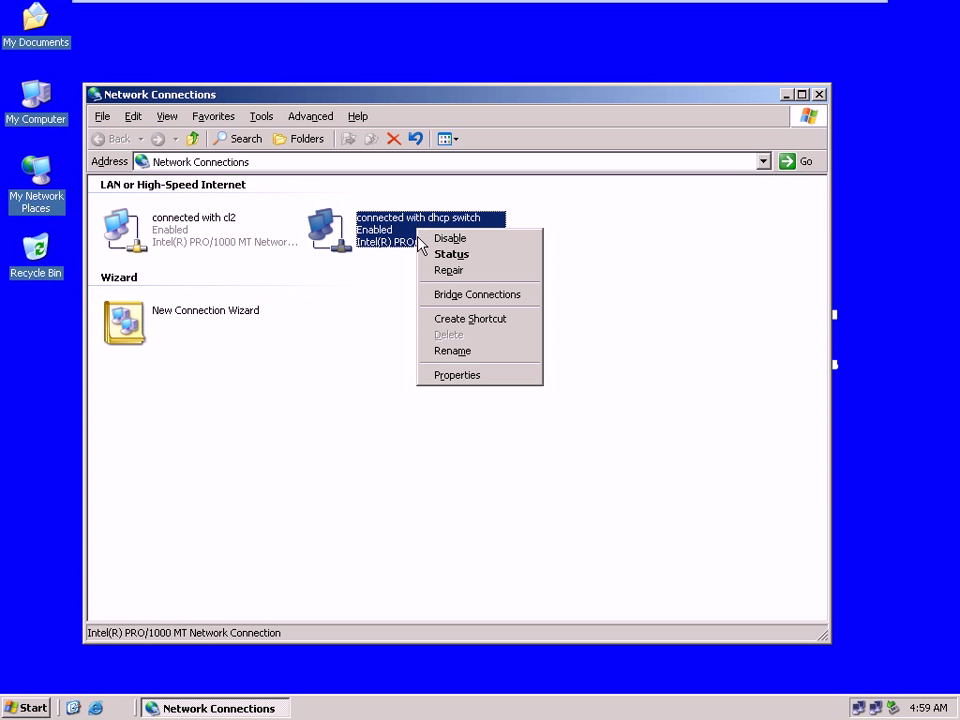
click(446, 380)
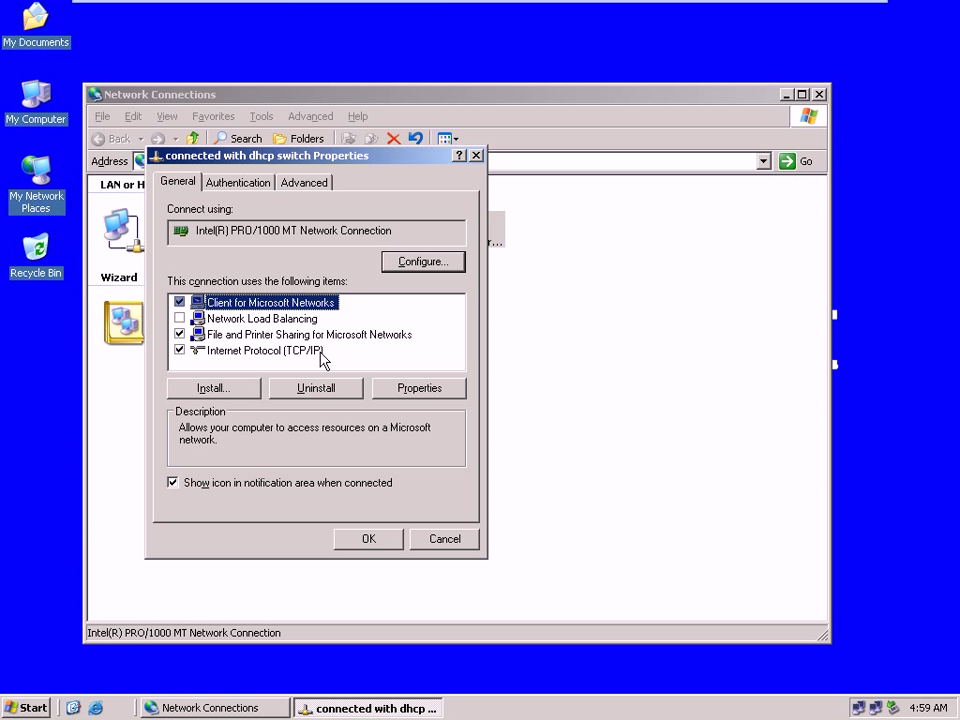
click(321, 352)
click(402, 387)
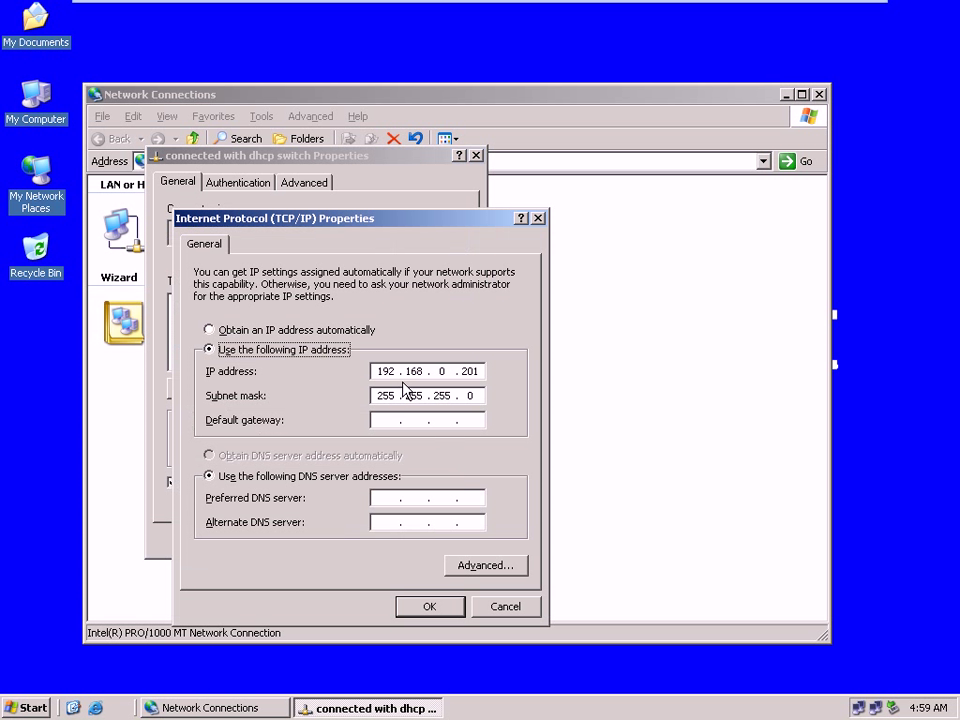
double_click(467, 370)
text(20)
click(479, 370)
key(BackSpace)
key(BackSpace)
key(BackSpace)
key(BackSpace)
key(BackSpace)
text(8.1.2)
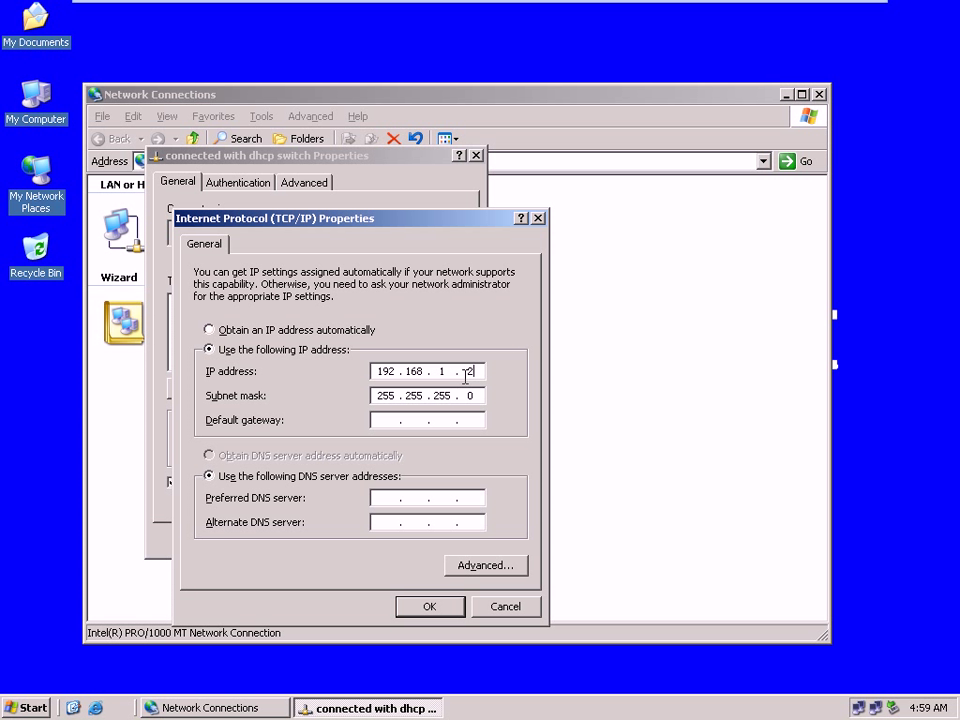
click(426, 609)
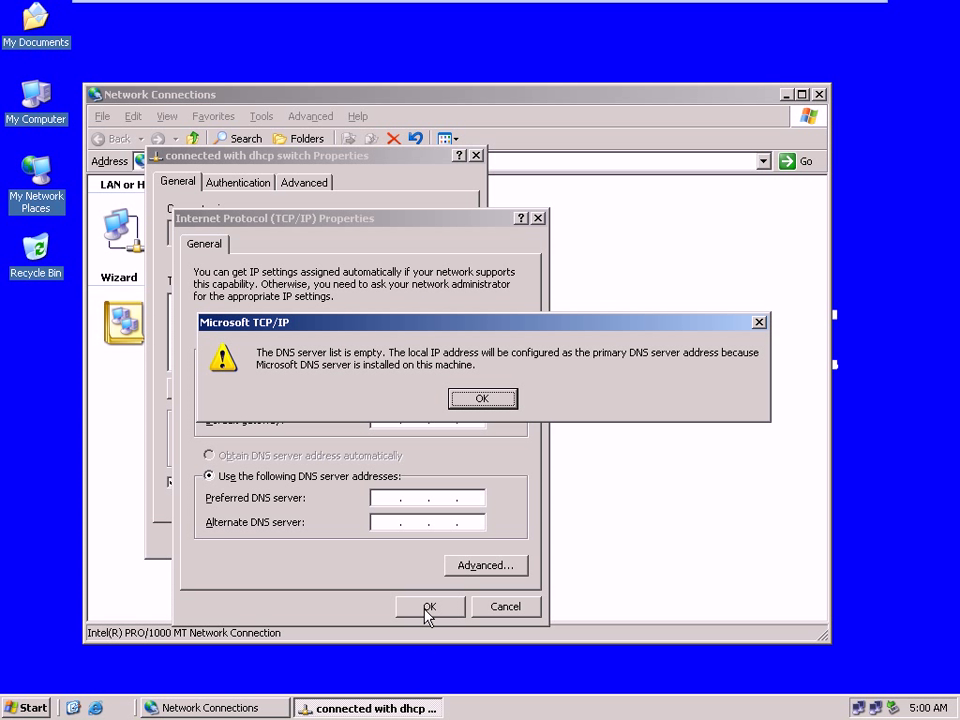
click(463, 399)
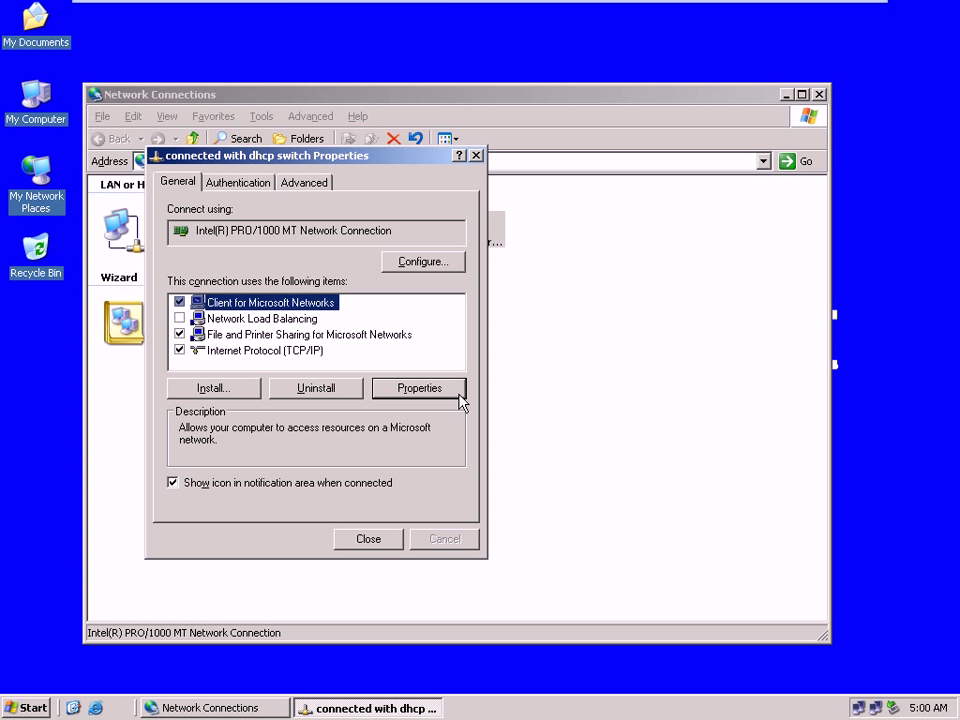
click(368, 540)
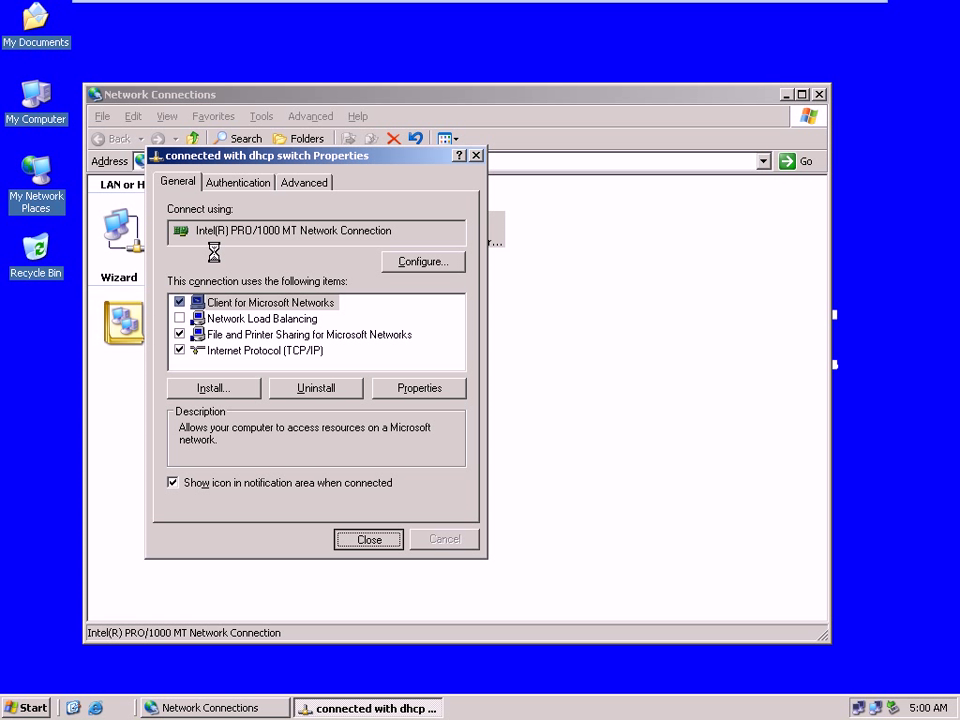
key(Escape)
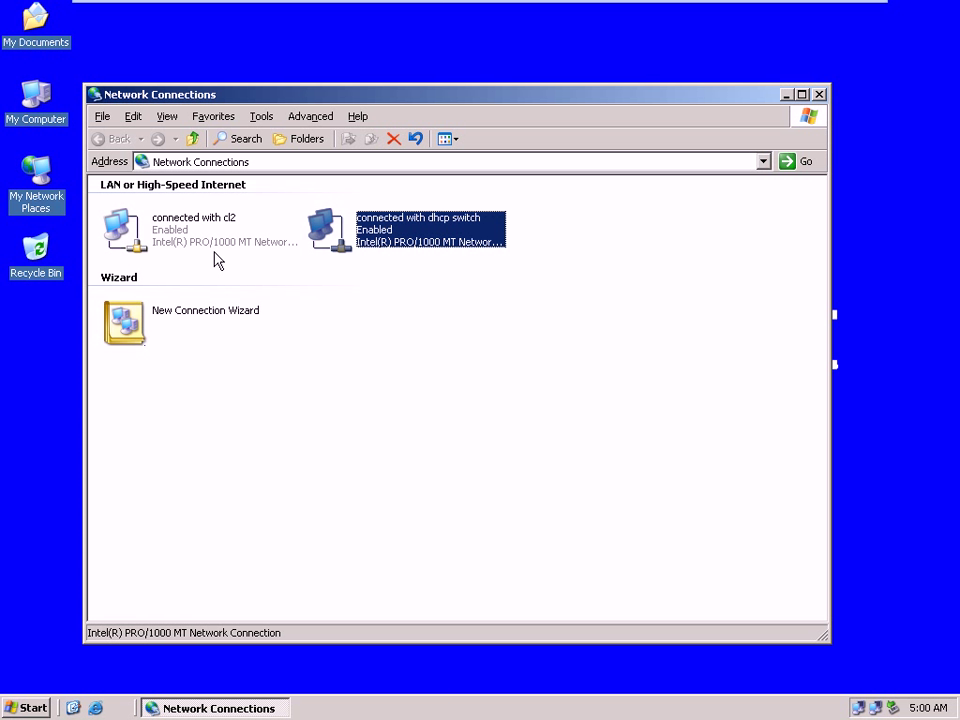
- Enter 10.0.0.1 as the IP address in the TCP/IP properties of the "connected with cl2" connection
click(181, 224)
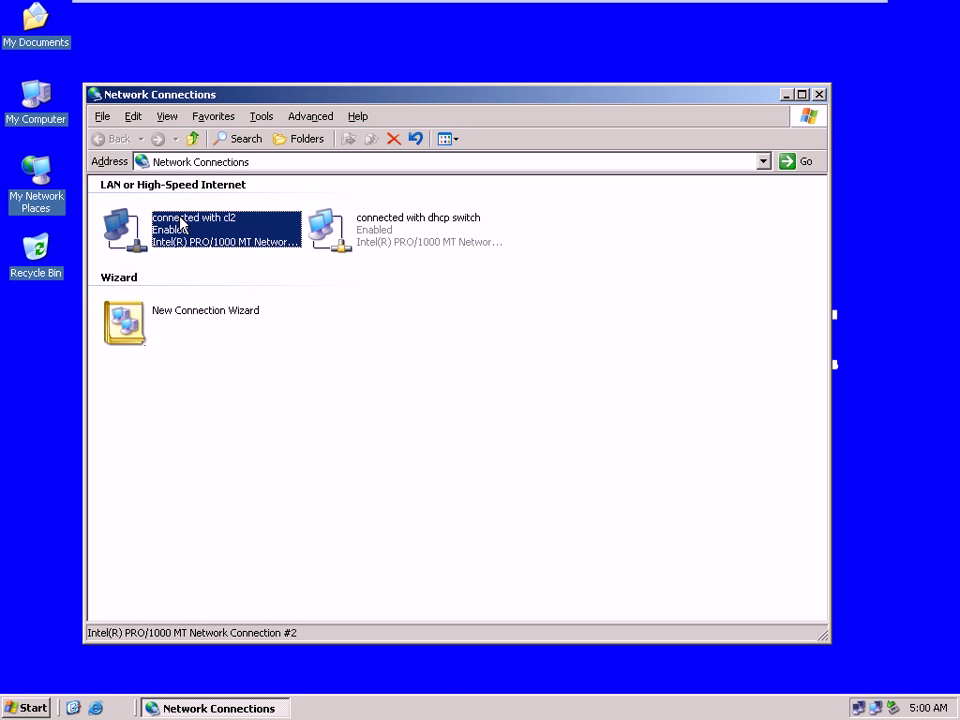
right_click(181, 226)
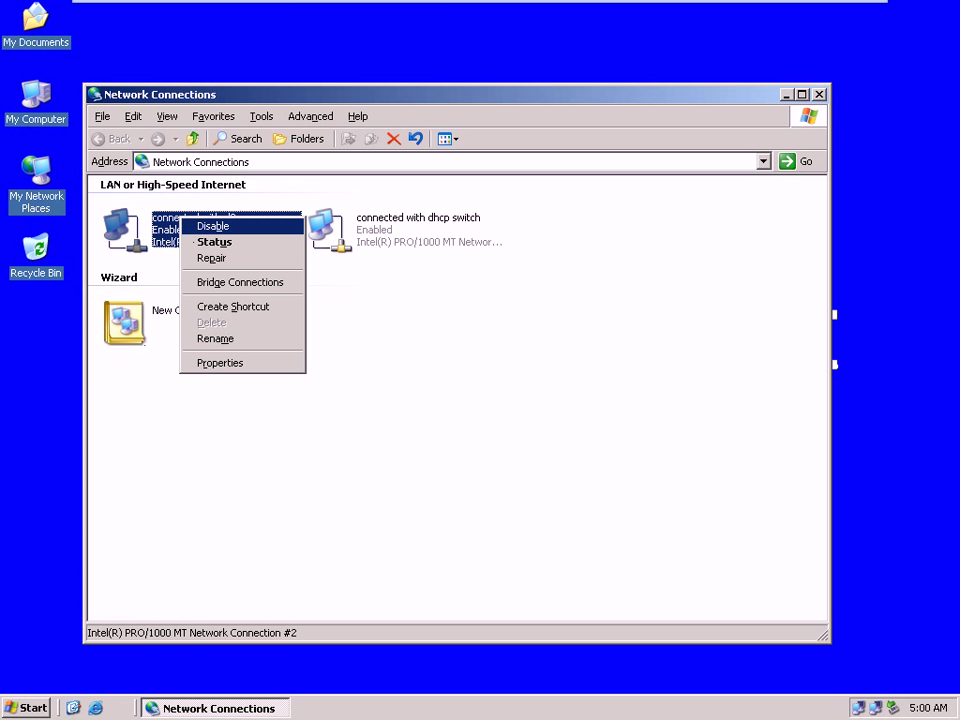
click(246, 366)
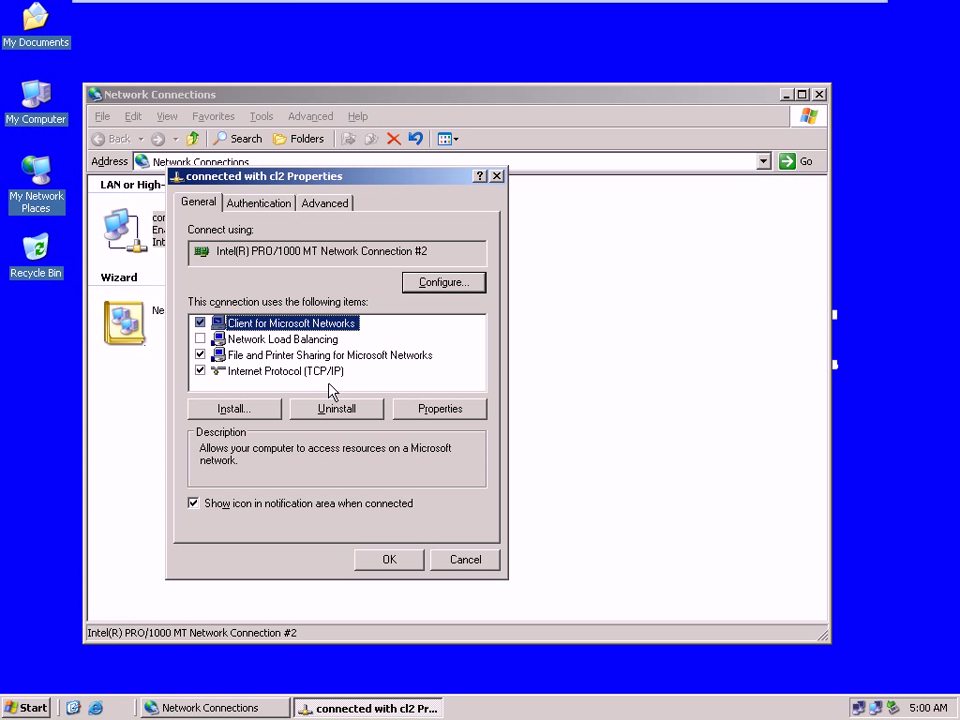
click(337, 375)
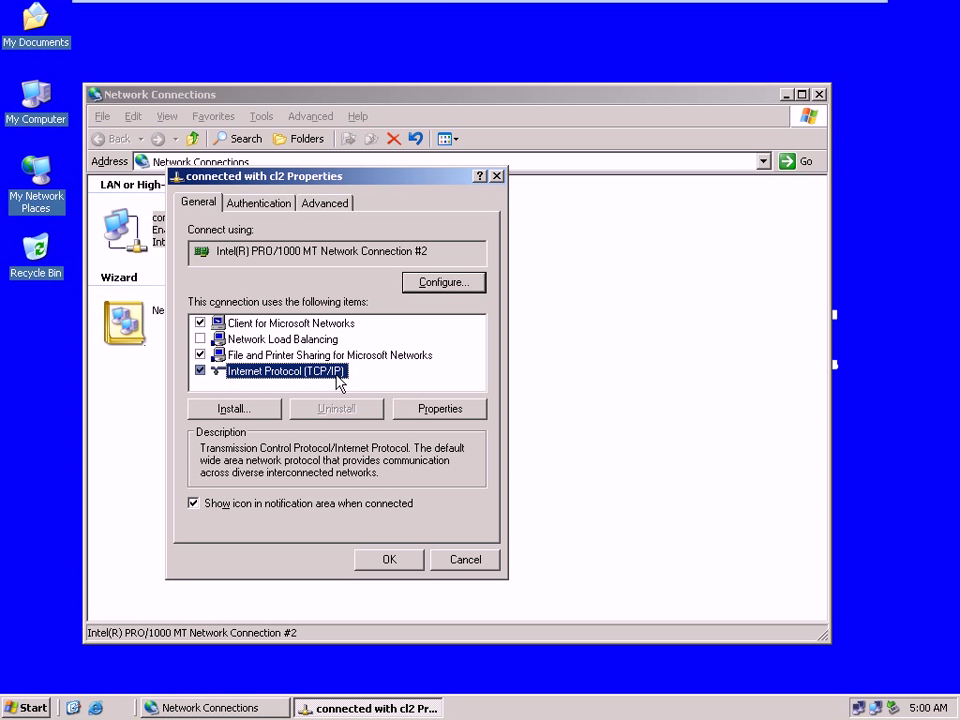
click(424, 410)
click(499, 392)
key(BackSpace)
key(BackSpace)
key(BackSpace)
key(BackSpace)
key(BackSpace)
key(BackSpace)
key(BackSpace)
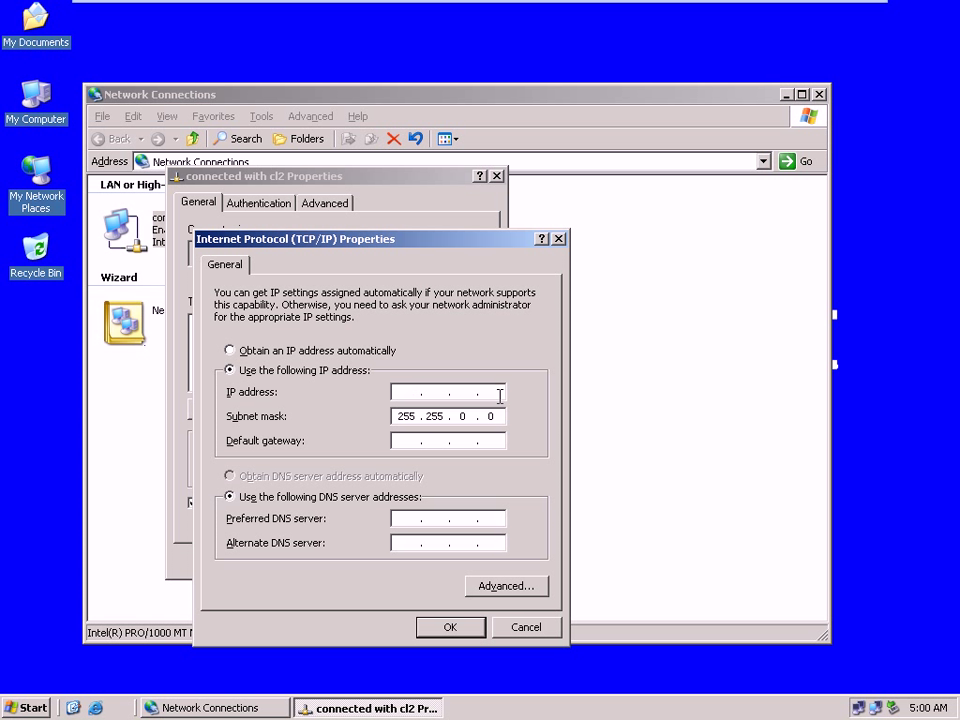
text(10 . 0 . 0 . 1)
- Set the "connected with cl2" subnet mask to 255.0.0.0, apply the settings and close the network connections
click(443, 419)
key(BackSpace)
key(BackSpace)
key(BackSpace)
text(0)
click(438, 633)
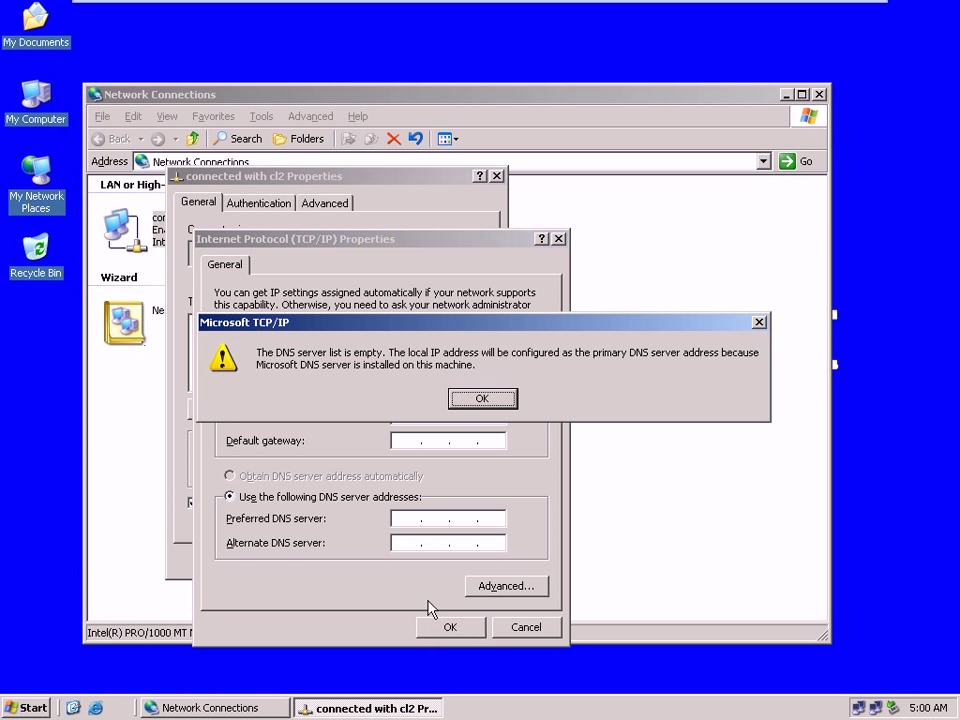
click(483, 399)
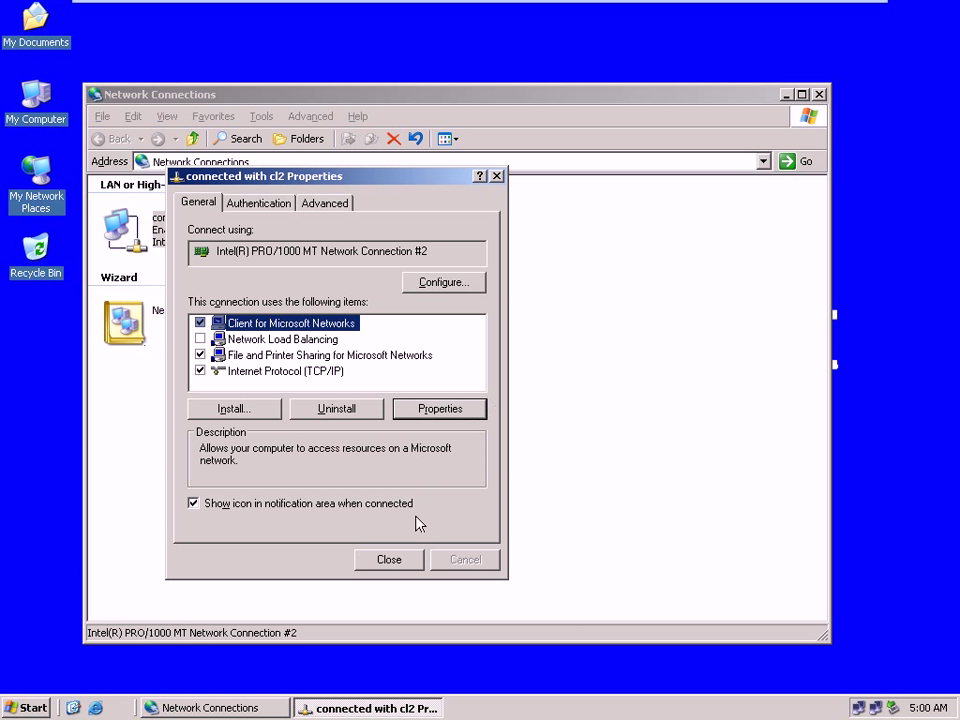
click(390, 560)
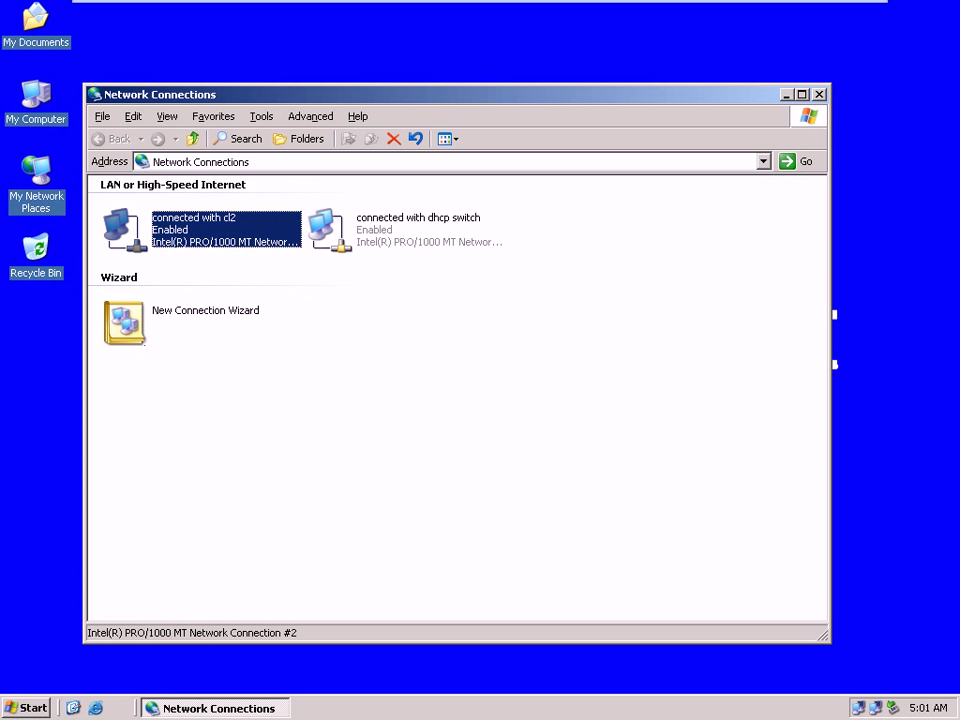
click(820, 96)
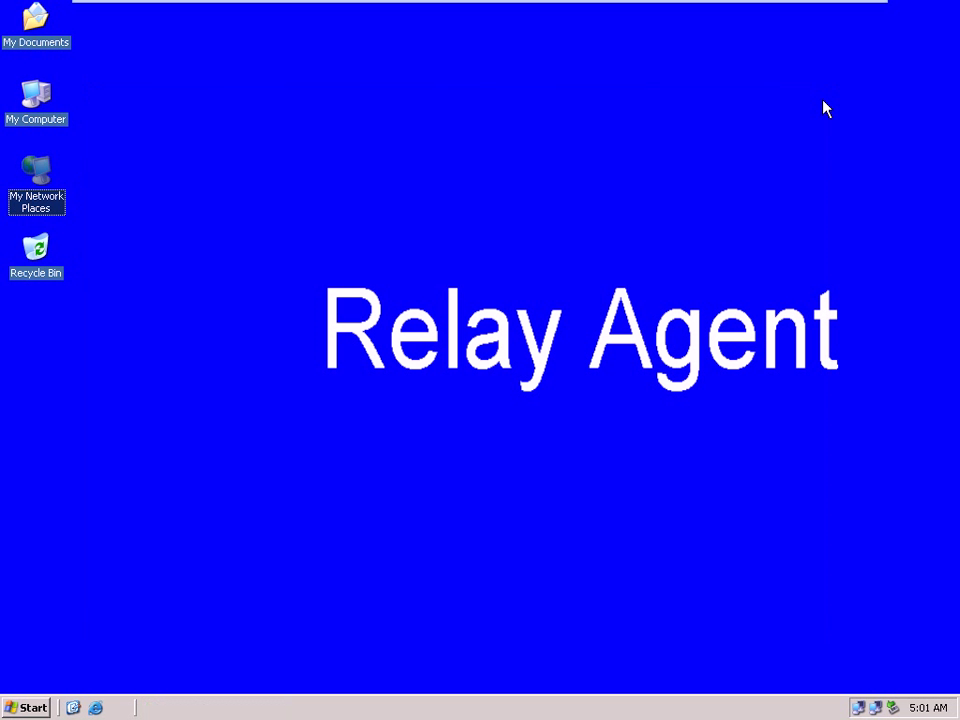
- Open Routing and Remote Access and disable the existing routing configuration on SERVER1 (local)
click(40, 707)
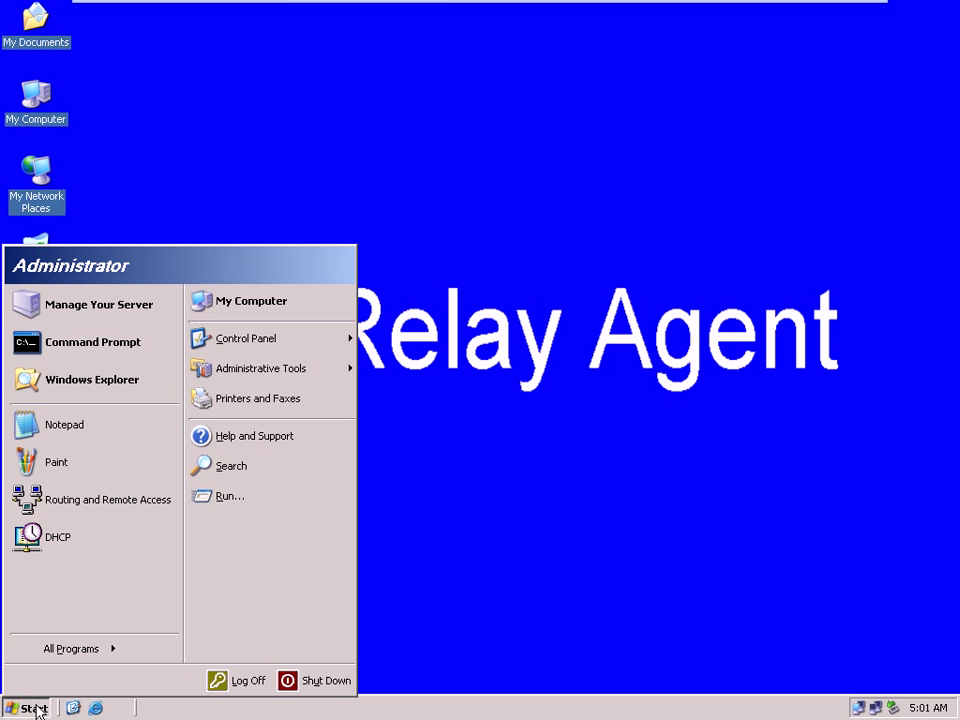
click(110, 499)
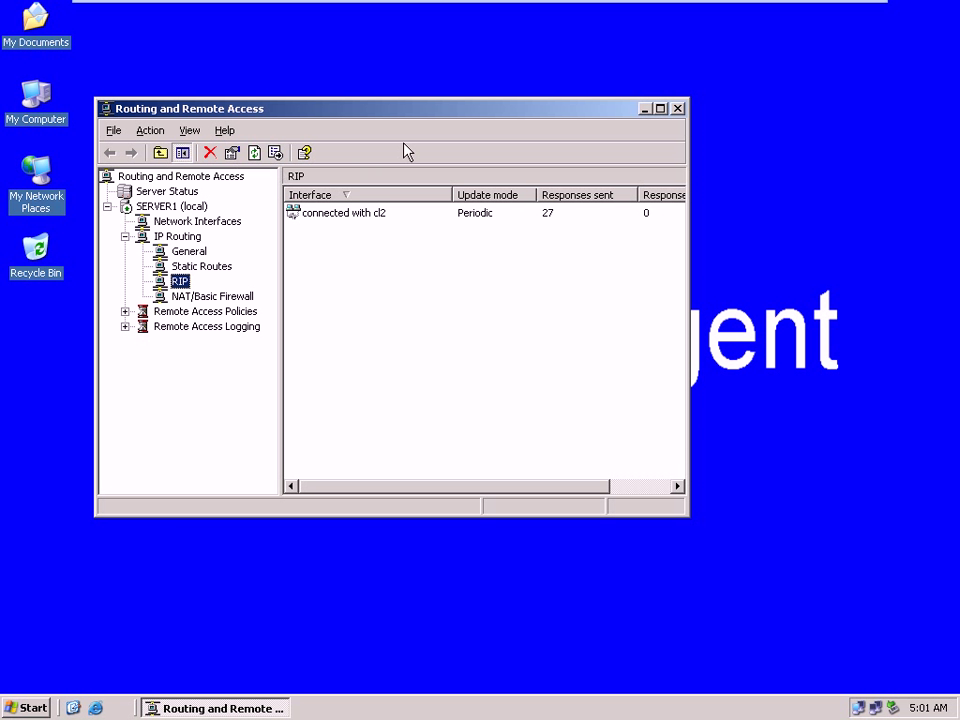
drag(446, 112, 671, 92)
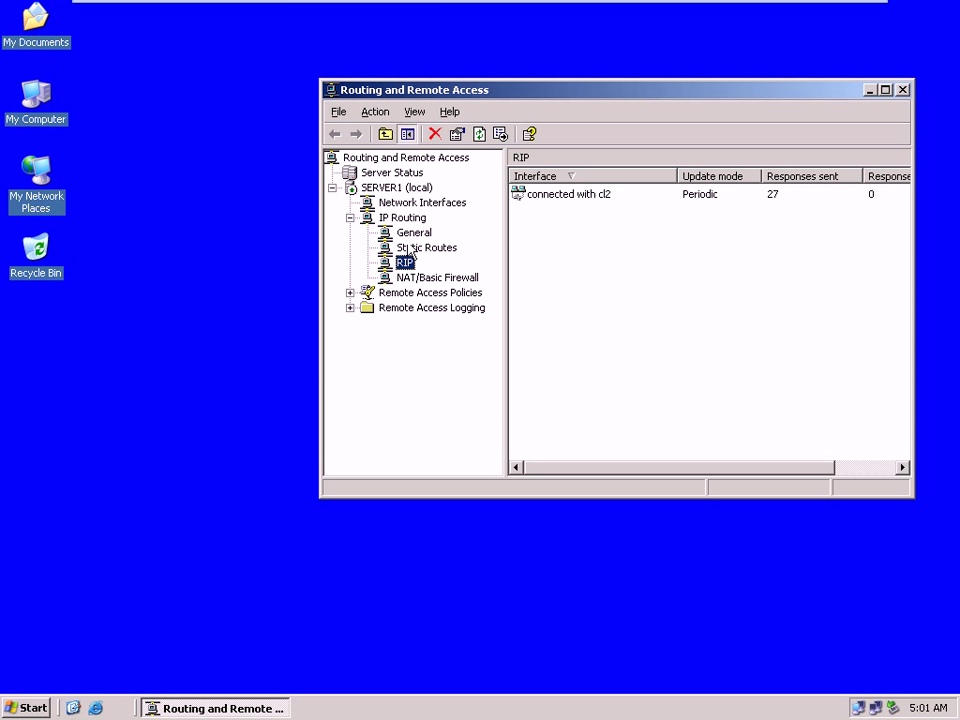
right_click(407, 189)
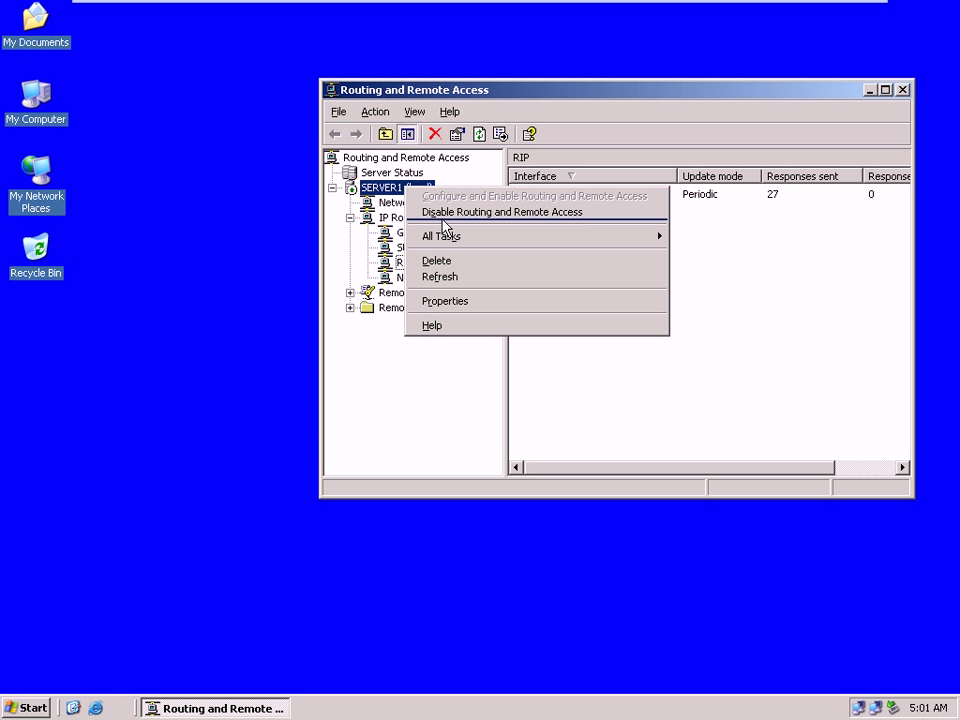
click(432, 211)
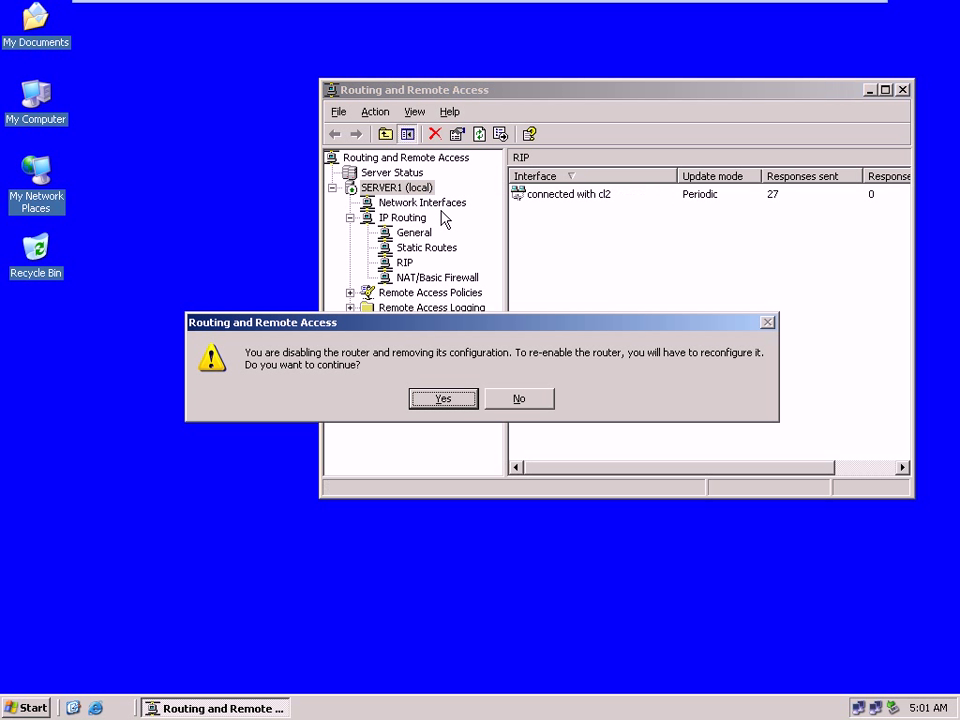
click(450, 401)
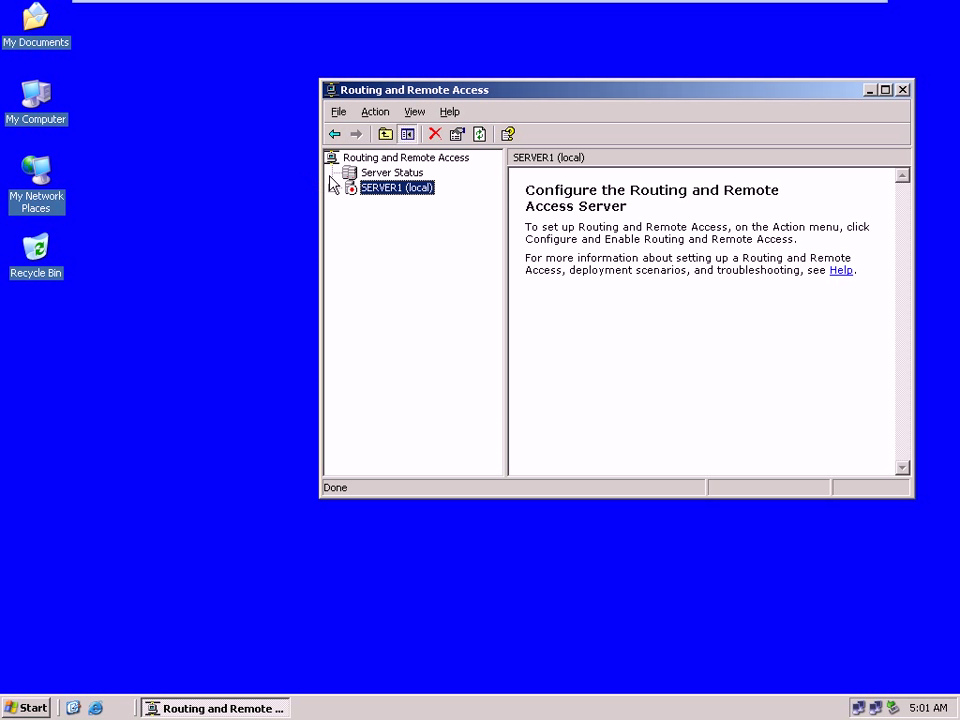
- Configure and enable Routing and Remote Access on SERVER1 (local) with a custom configuration for LAN routing, and start the service
right_click(392, 192)
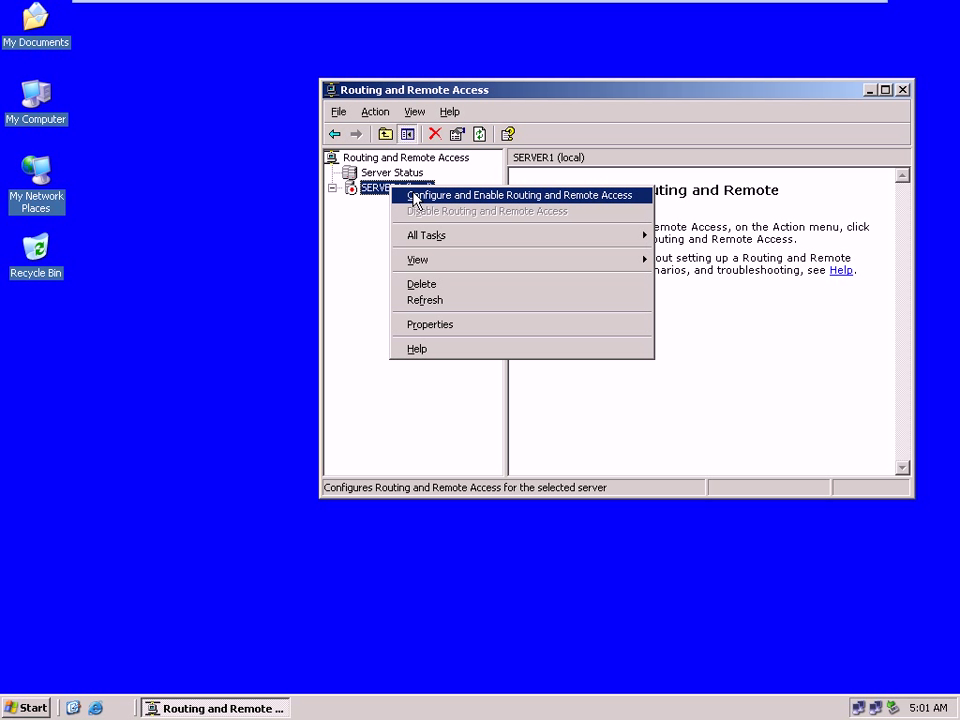
click(414, 196)
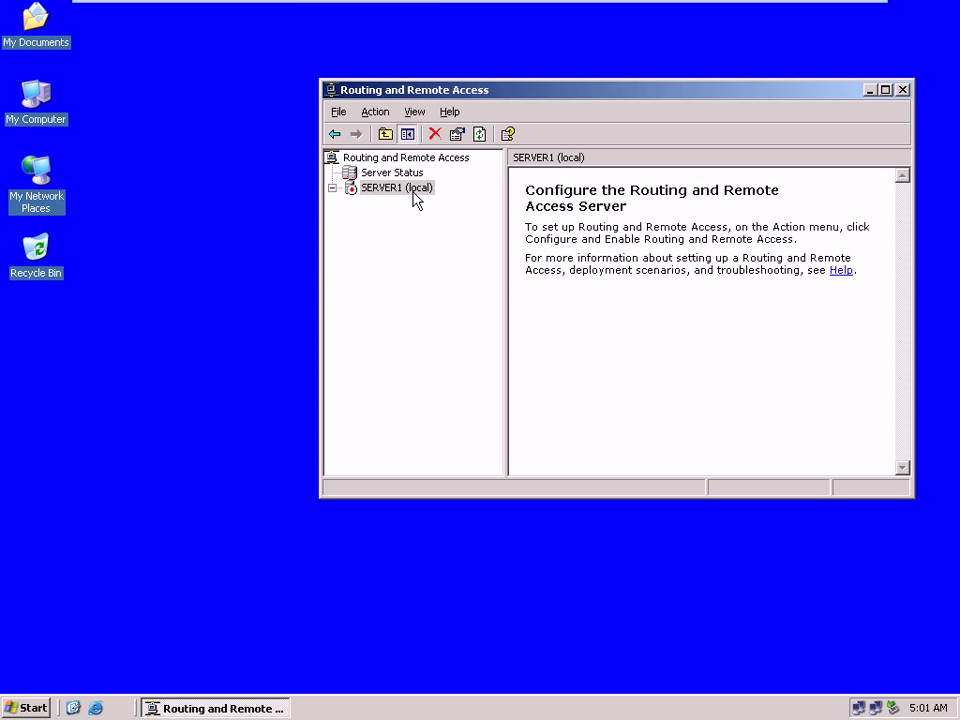
click(750, 459)
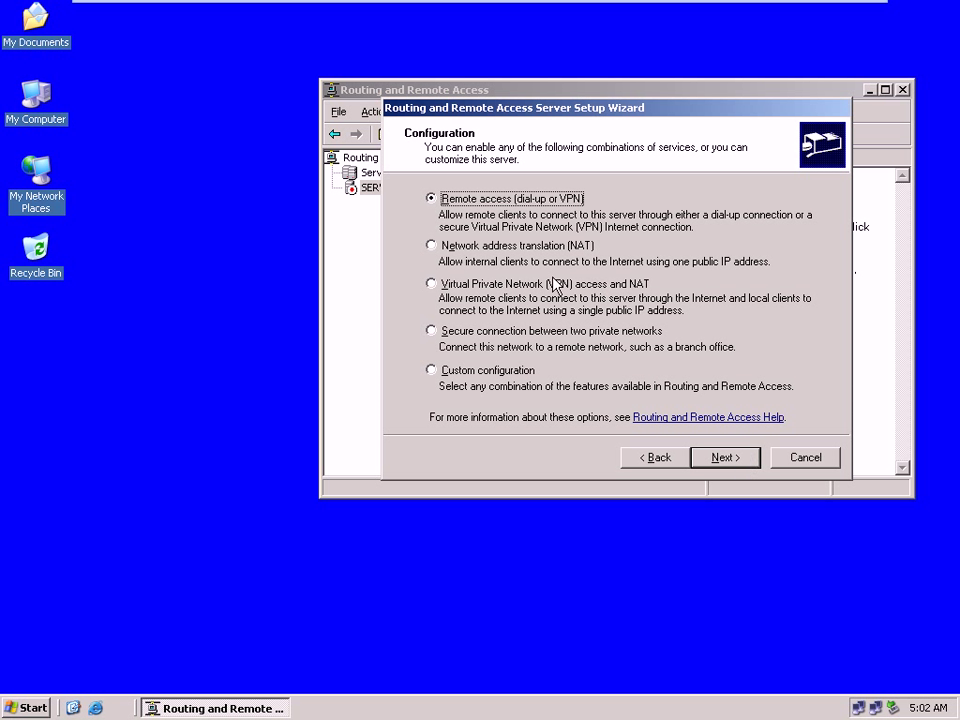
click(489, 377)
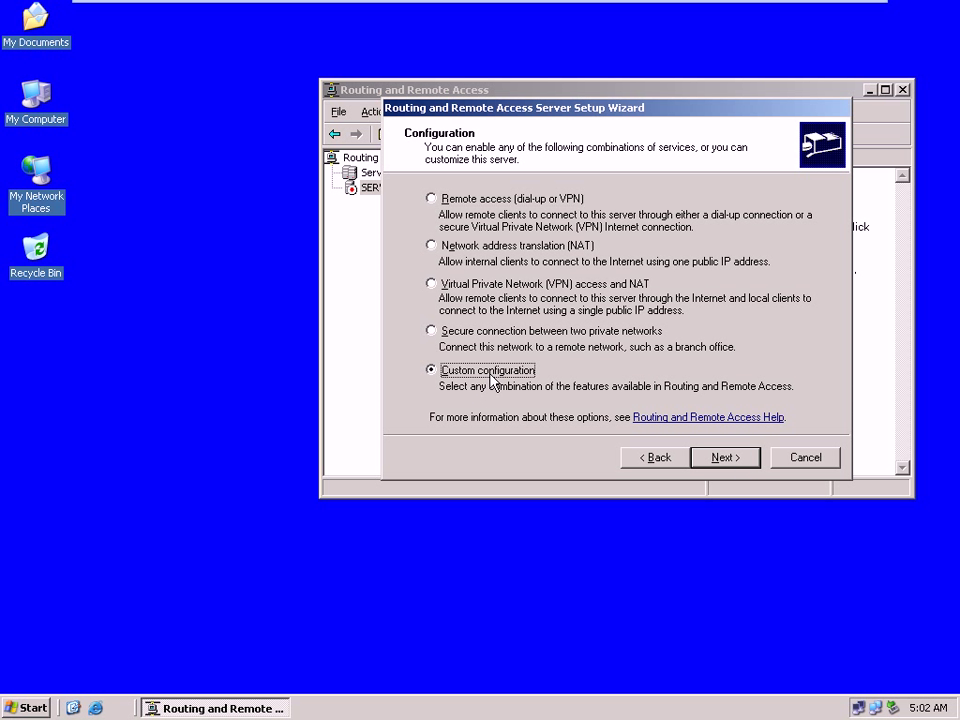
click(746, 462)
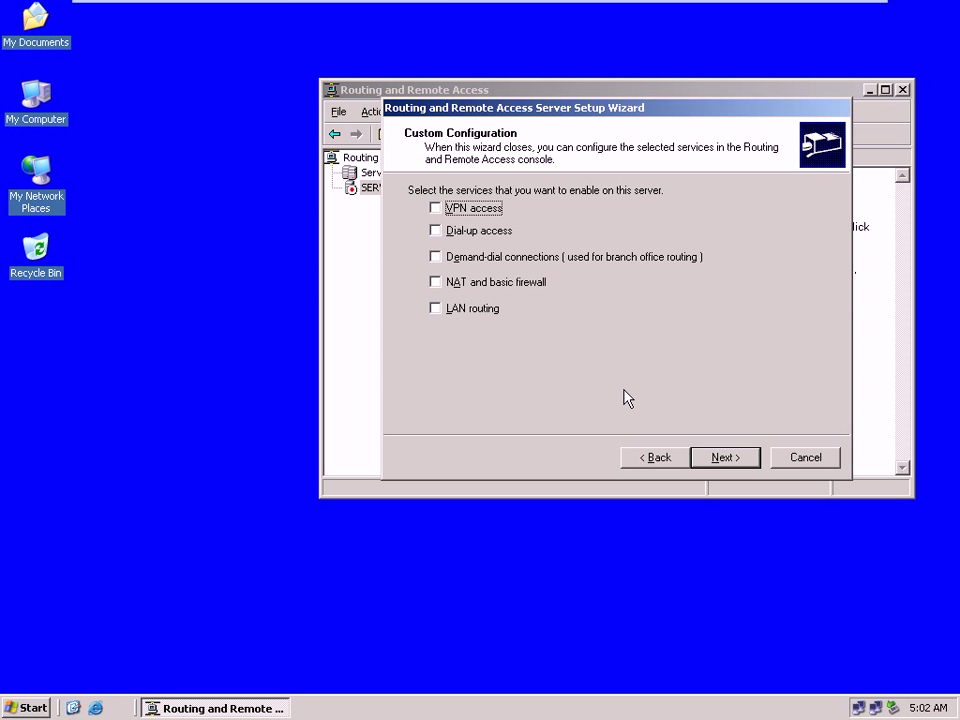
click(476, 309)
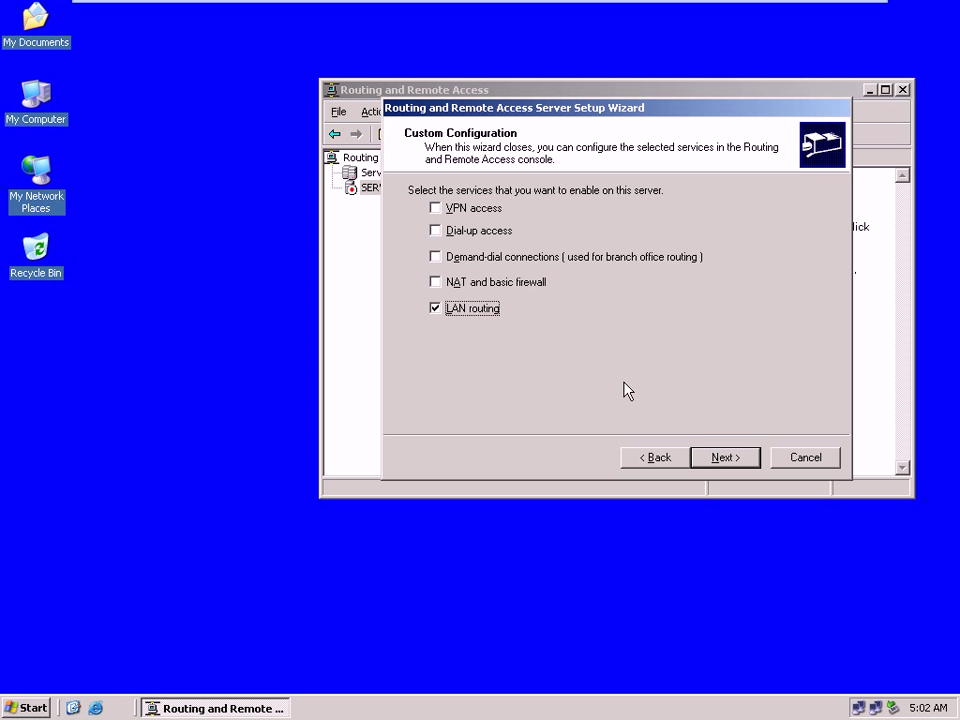
click(733, 459)
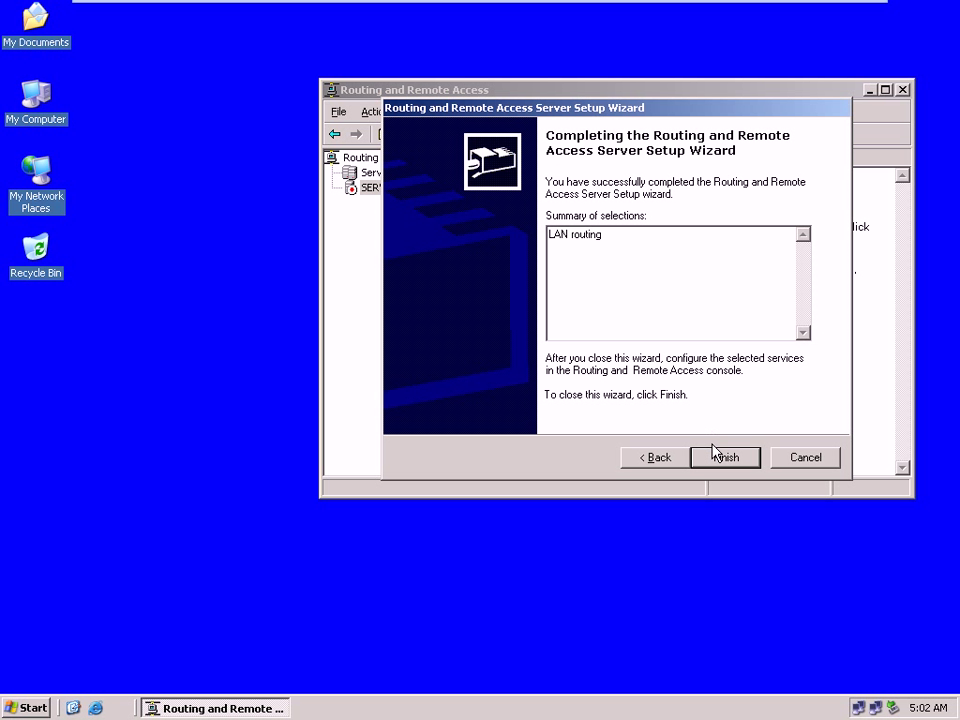
click(724, 456)
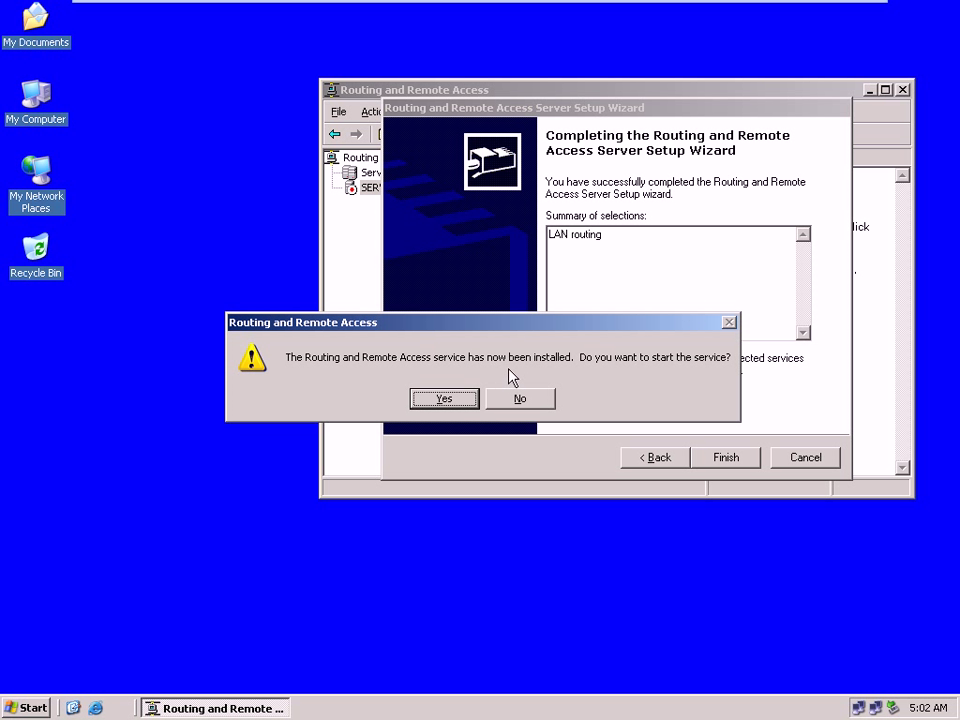
click(457, 397)
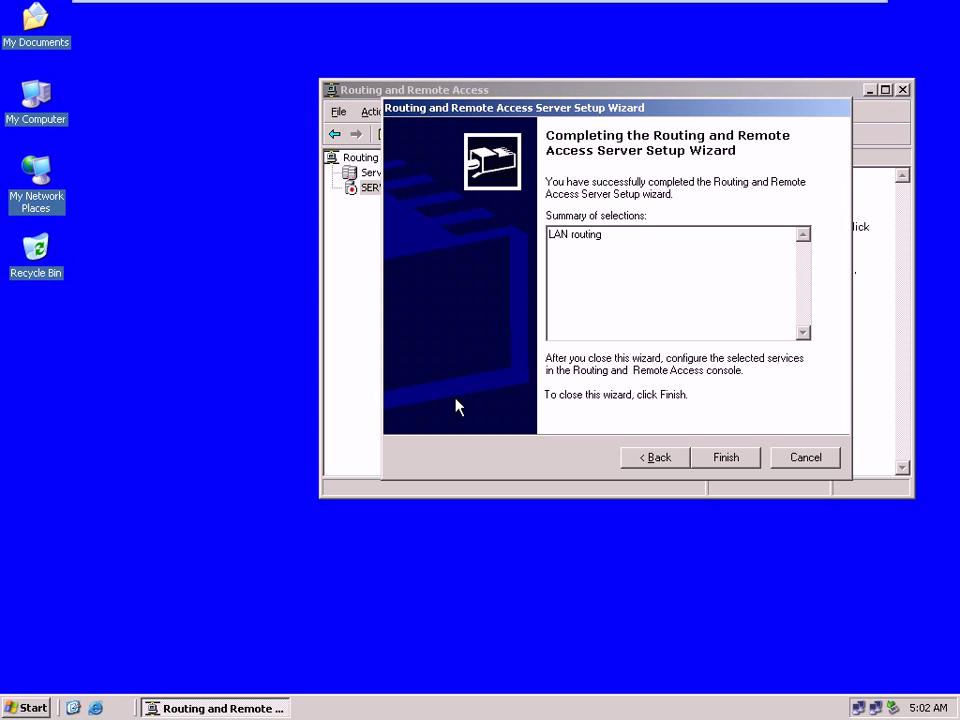
key(Return)
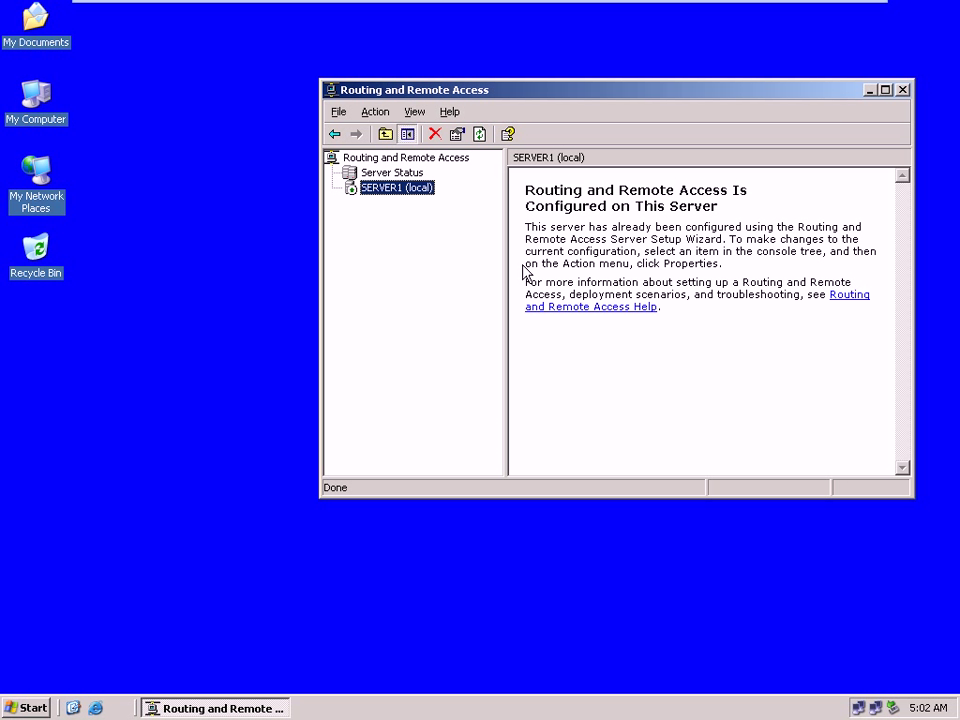
- Add DHCP Relay Agent as a new routing protocol under SERVER1's IP Routing
double_click(418, 188)
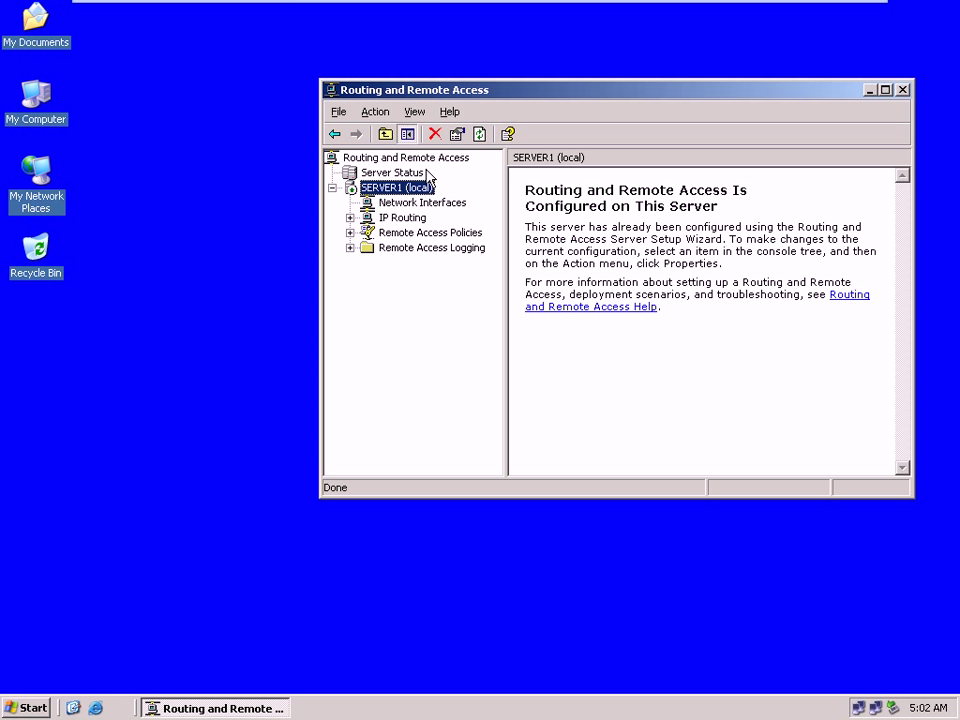
double_click(412, 221)
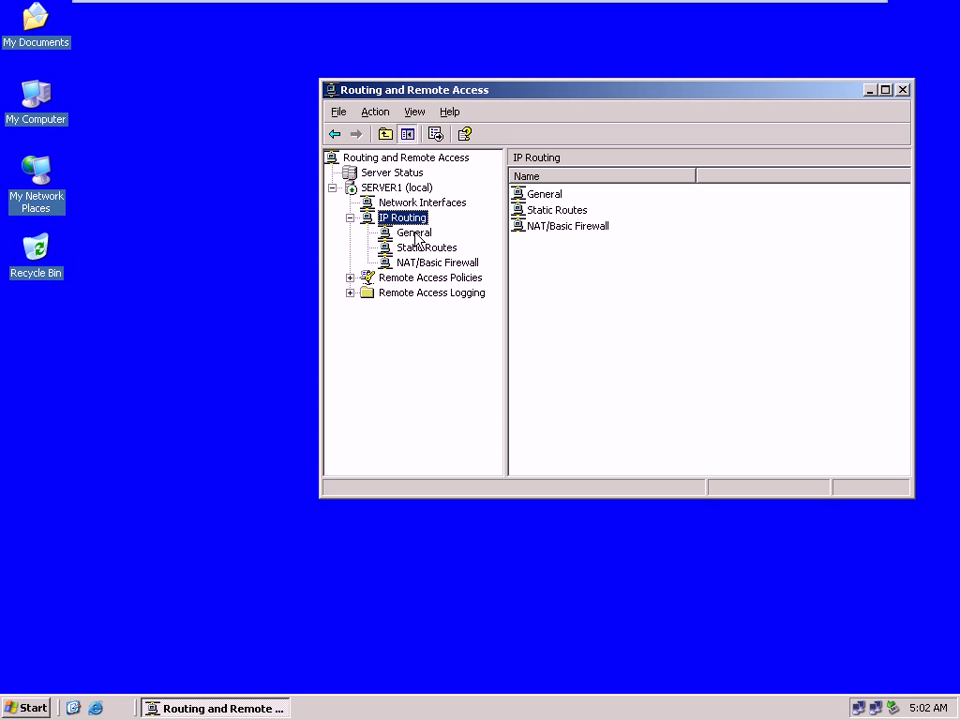
right_click(414, 234)
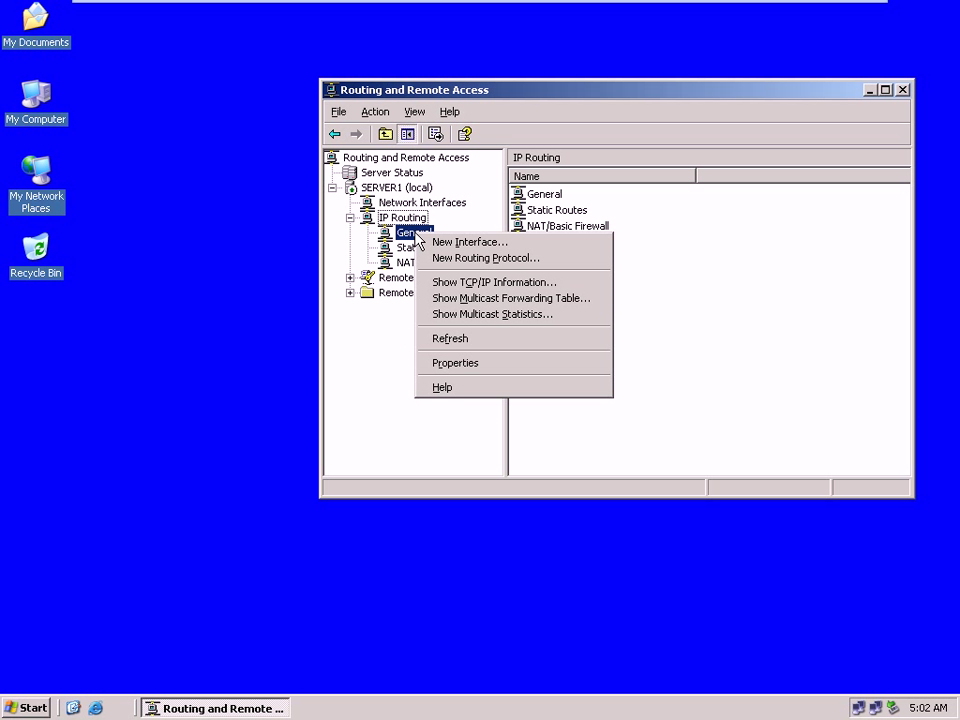
click(462, 259)
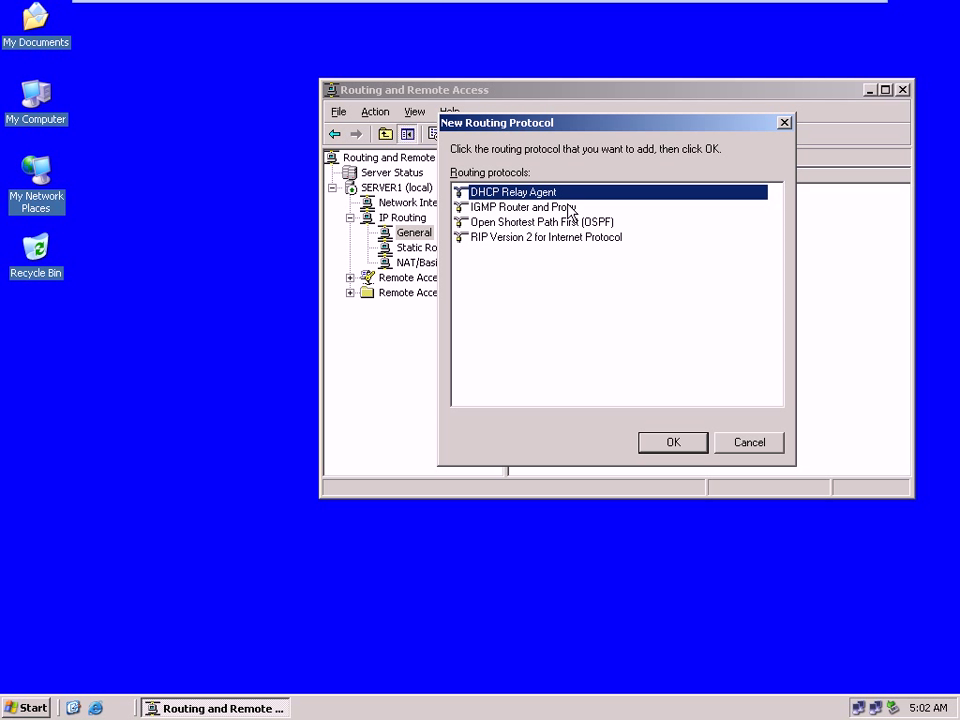
click(670, 441)
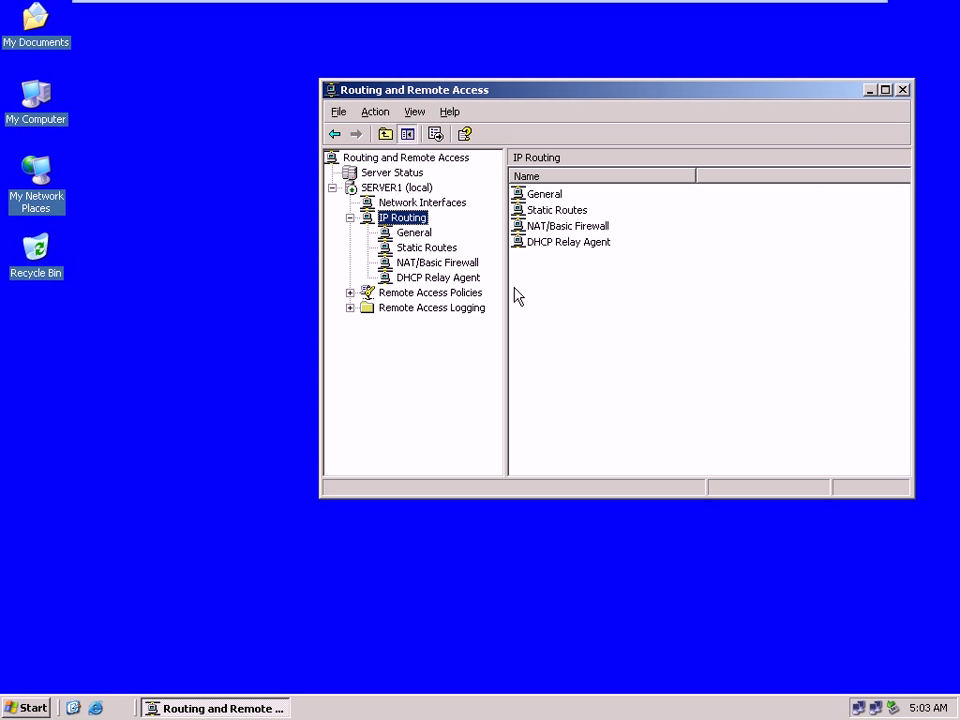
- Add the "connected with cl2" interface to the DHCP Relay Agent, accepting its default relay properties
click(457, 279)
right_click(458, 285)
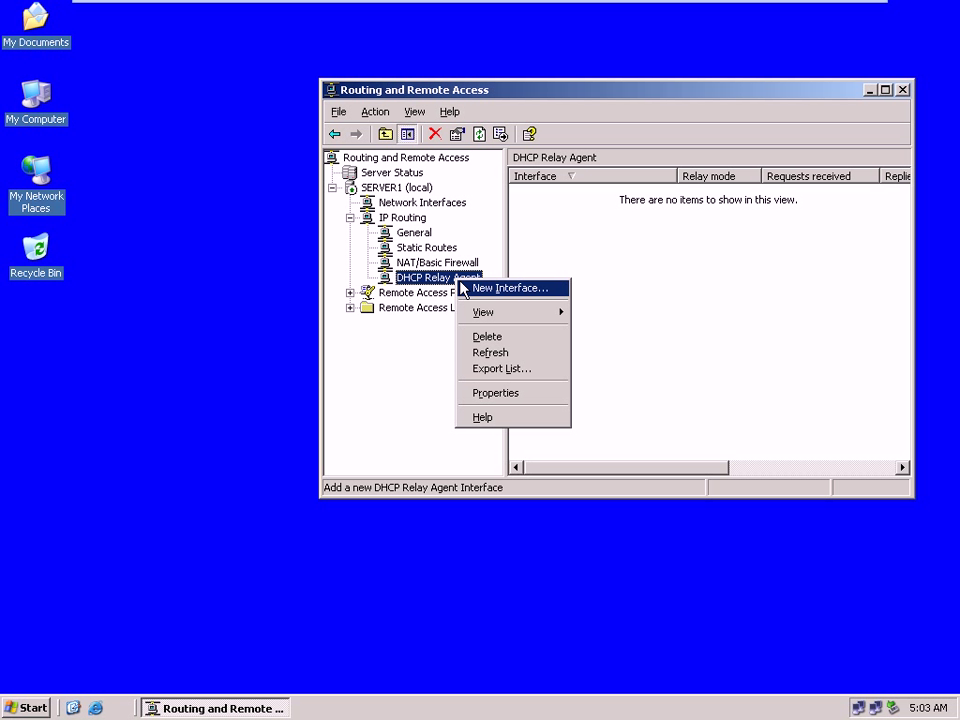
click(484, 290)
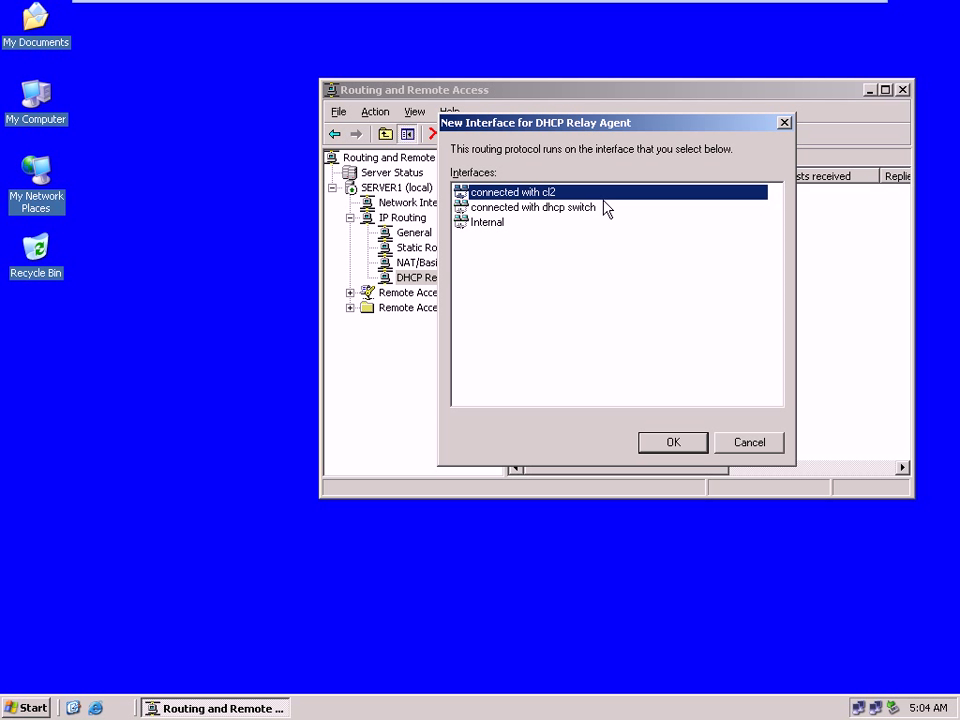
click(669, 443)
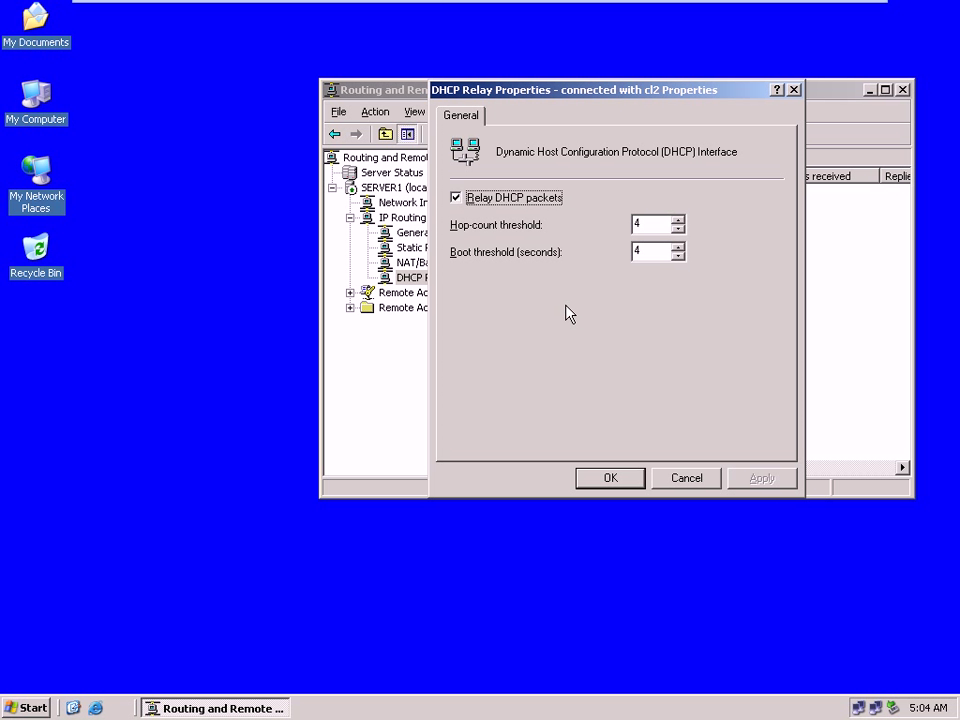
click(608, 476)
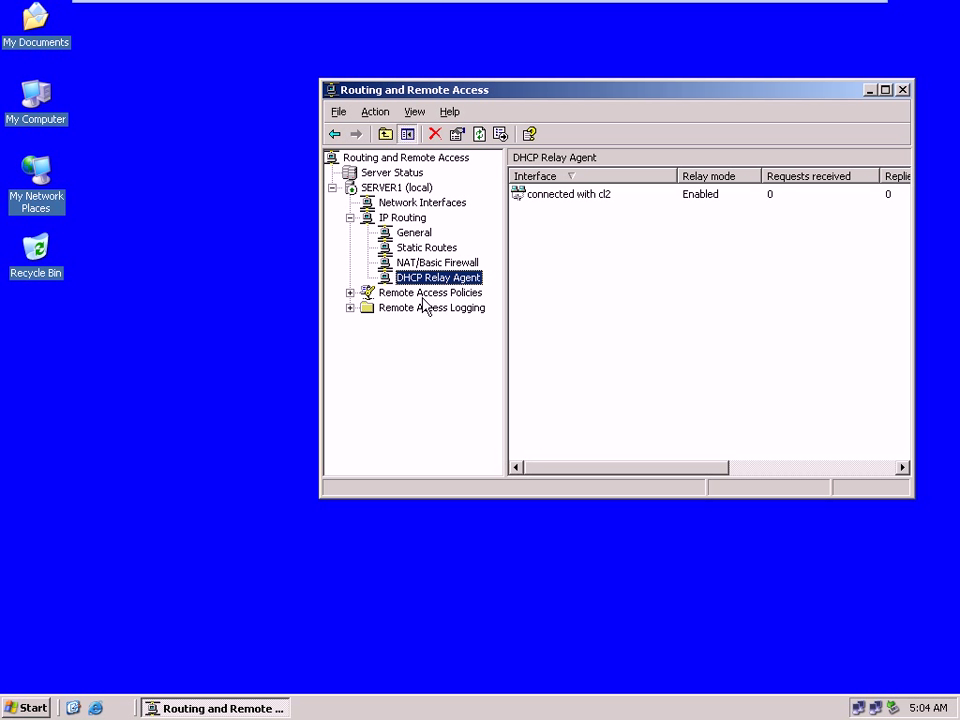
- Add 192.168.1.1 as a server address in the DHCP Relay Agent properties and apply the change
right_click(452, 277)
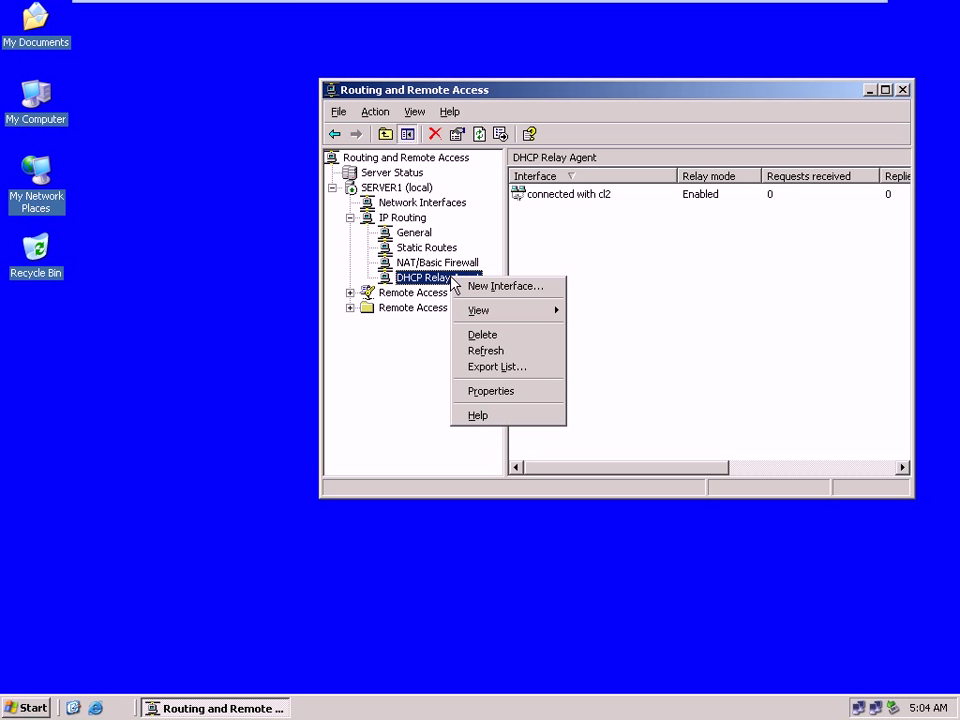
click(503, 398)
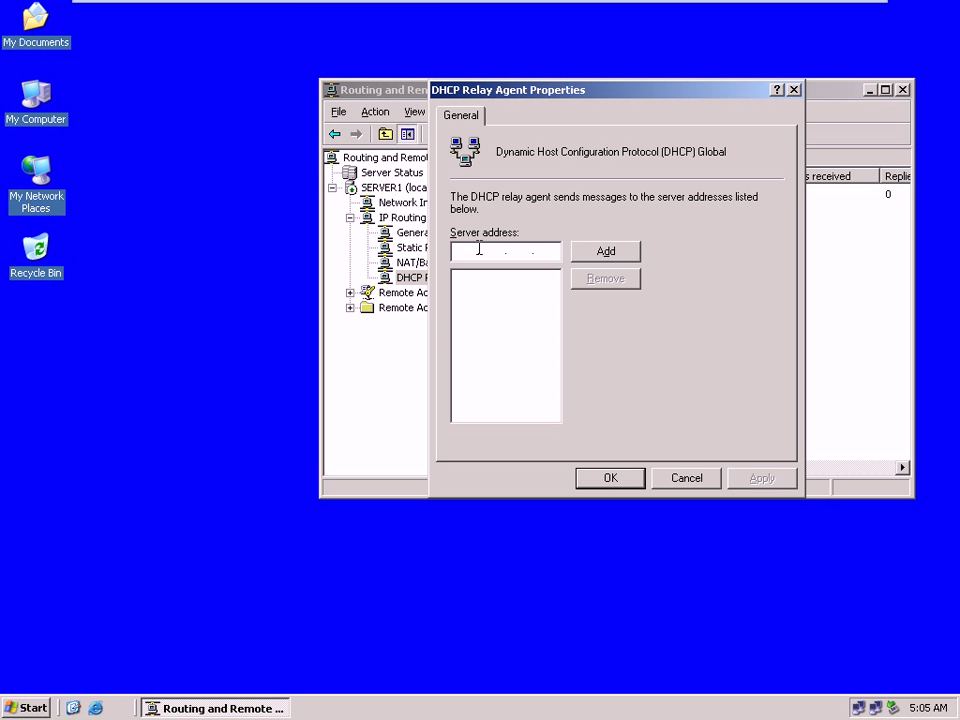
text(192 . 168 . 1 . 1)
click(590, 260)
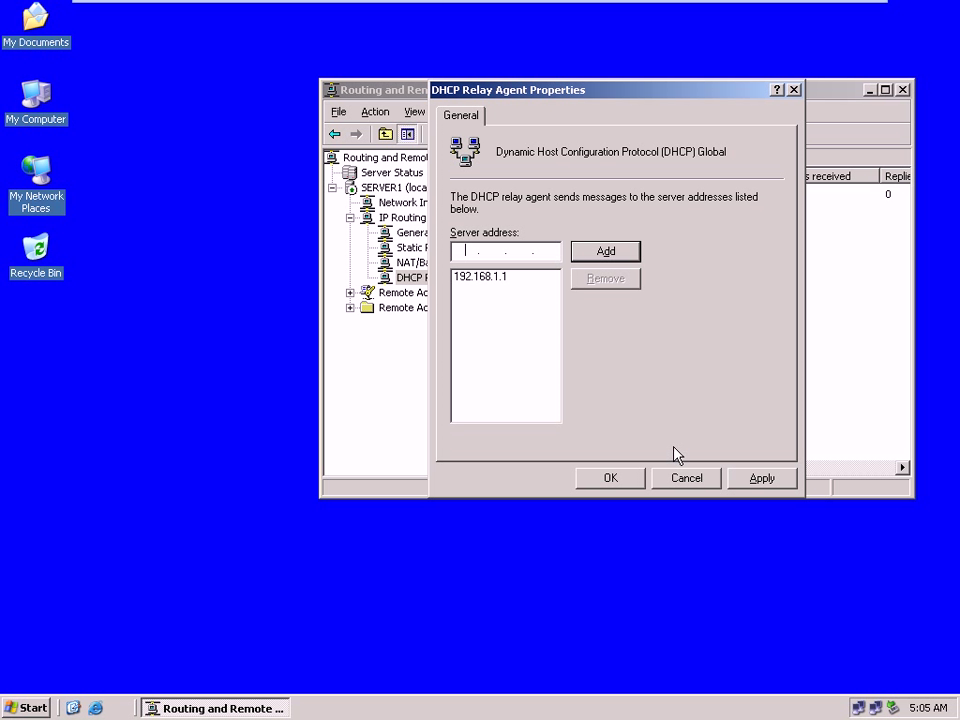
click(748, 482)
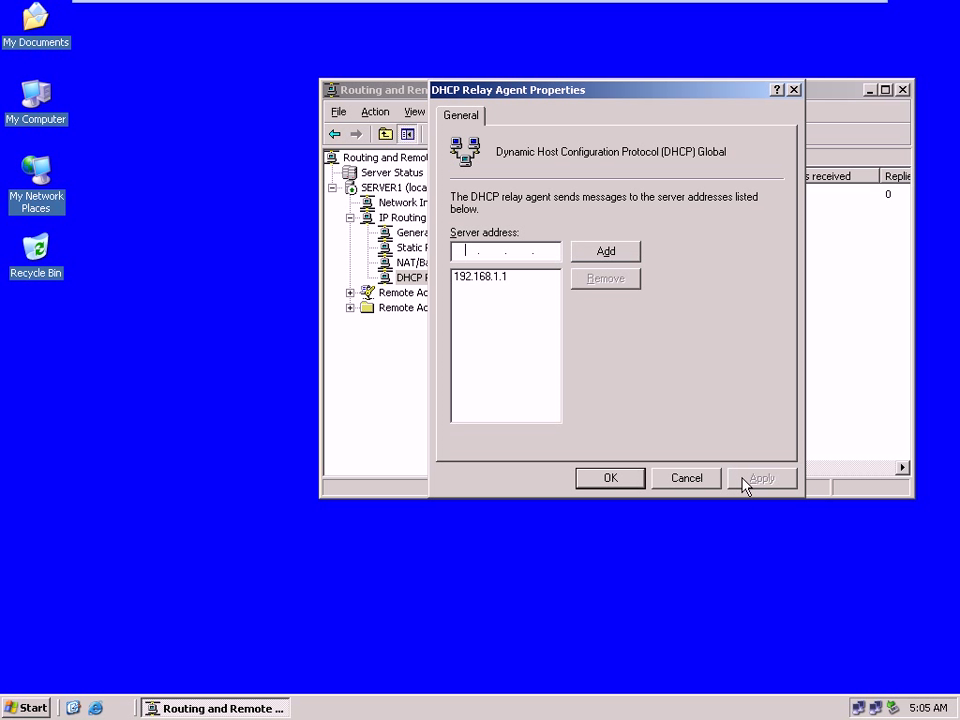
click(630, 483)
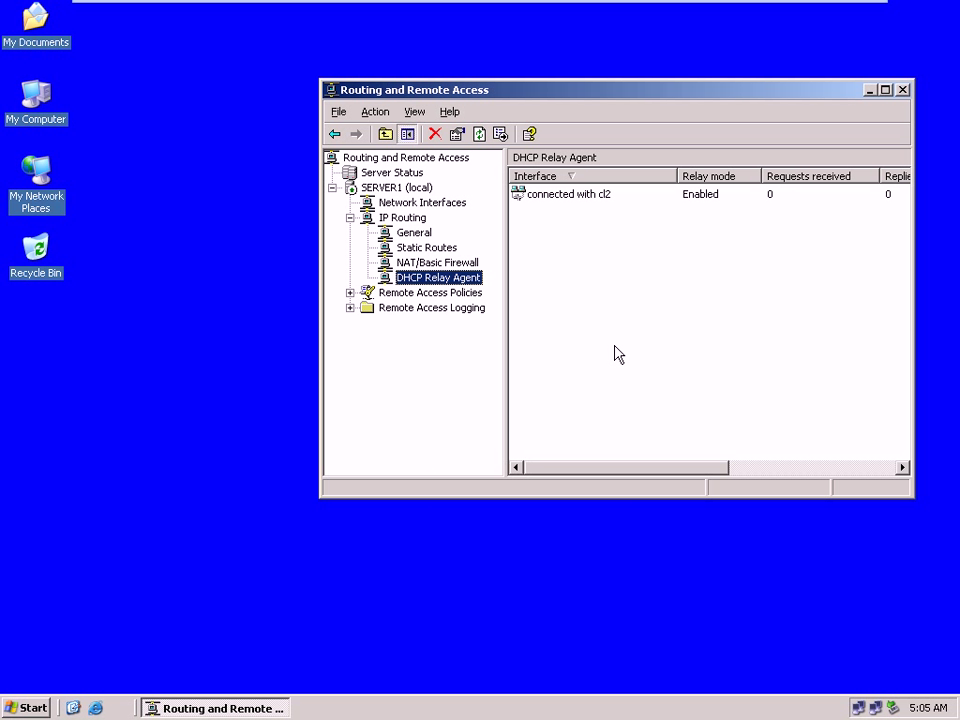
- Review the TCP/IP settings of the "connected with dhcp switch" connection, and close Network Connections and Routing and Remote Access
mouse_move(551, 6)
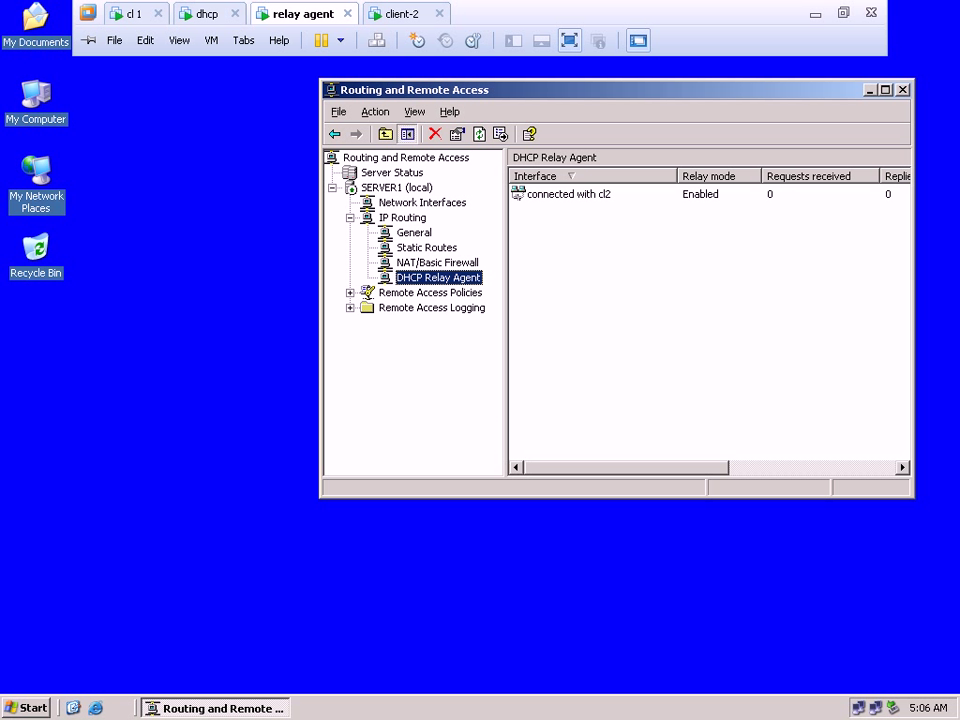
right_click(35, 205)
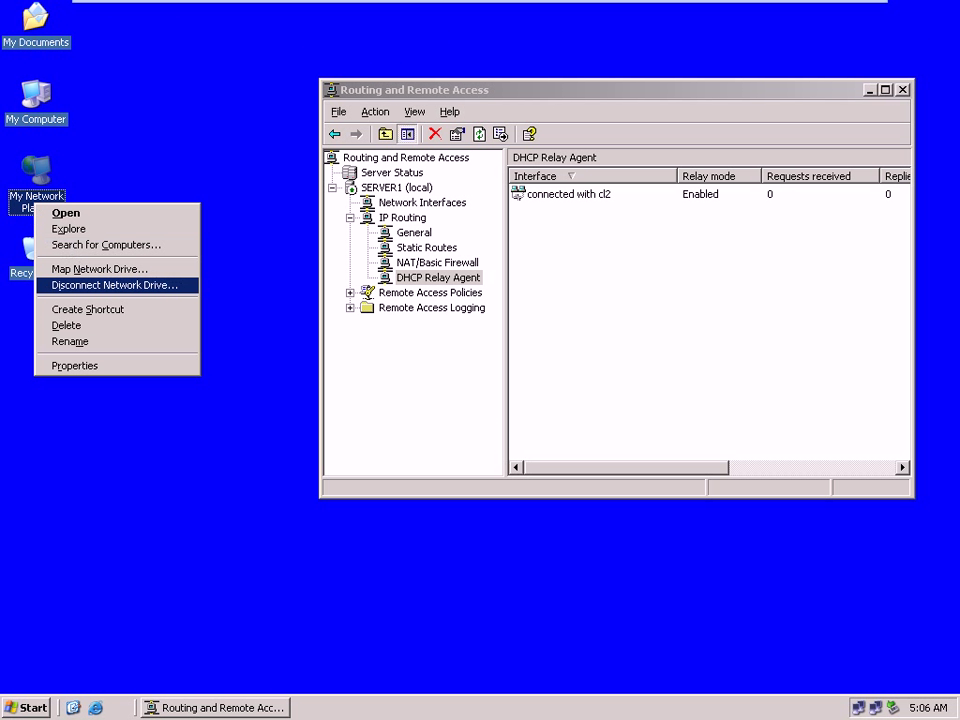
click(99, 372)
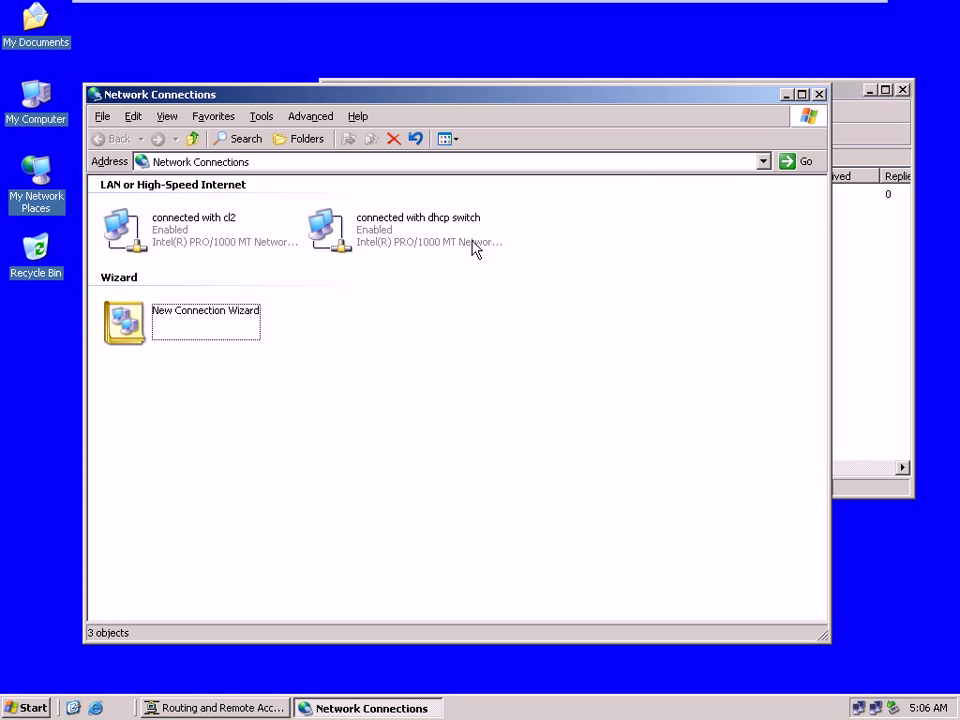
click(387, 230)
right_click(387, 230)
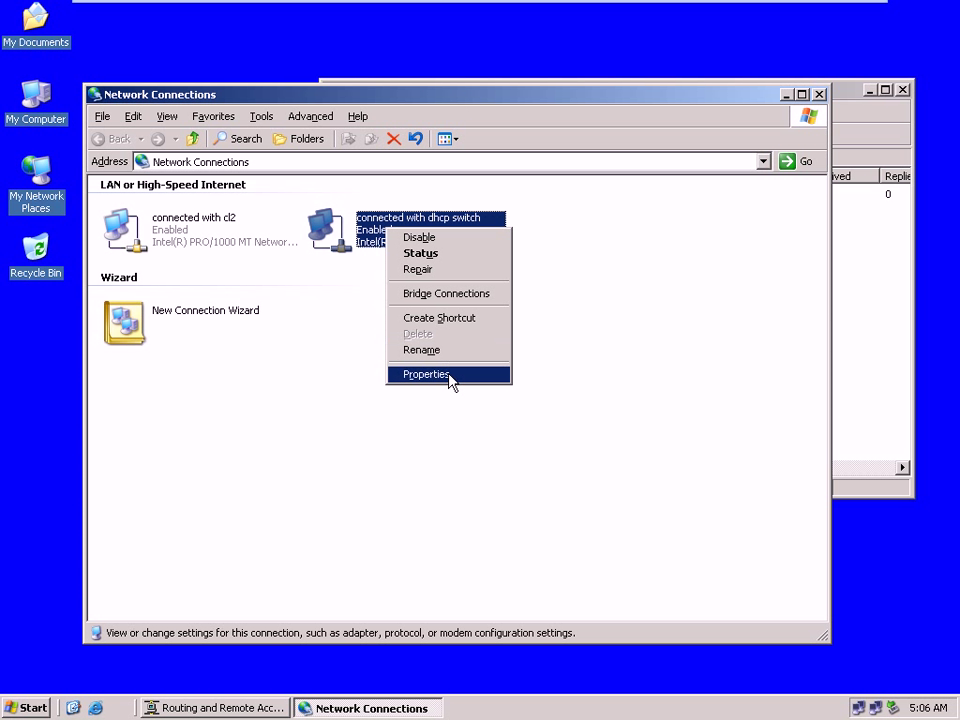
click(448, 375)
click(206, 270)
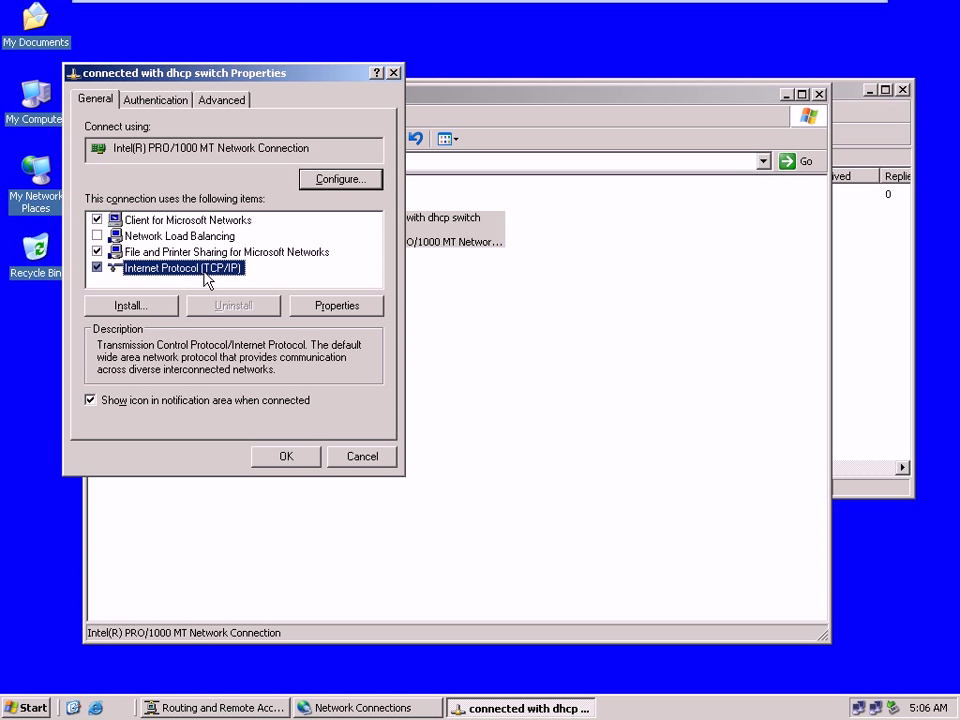
click(347, 304)
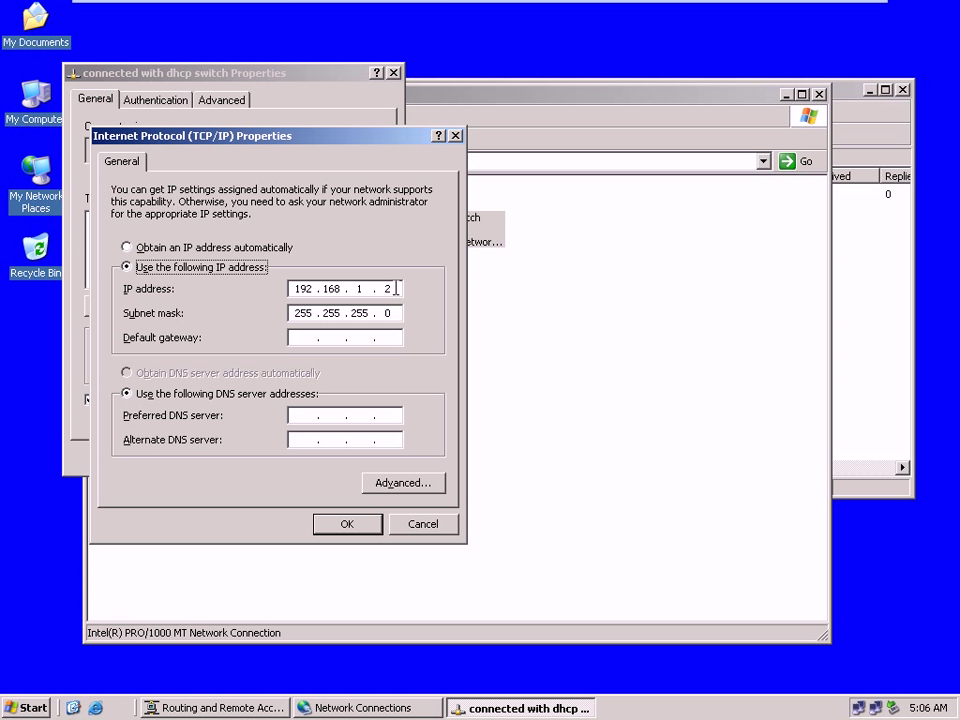
click(345, 523)
click(500, 405)
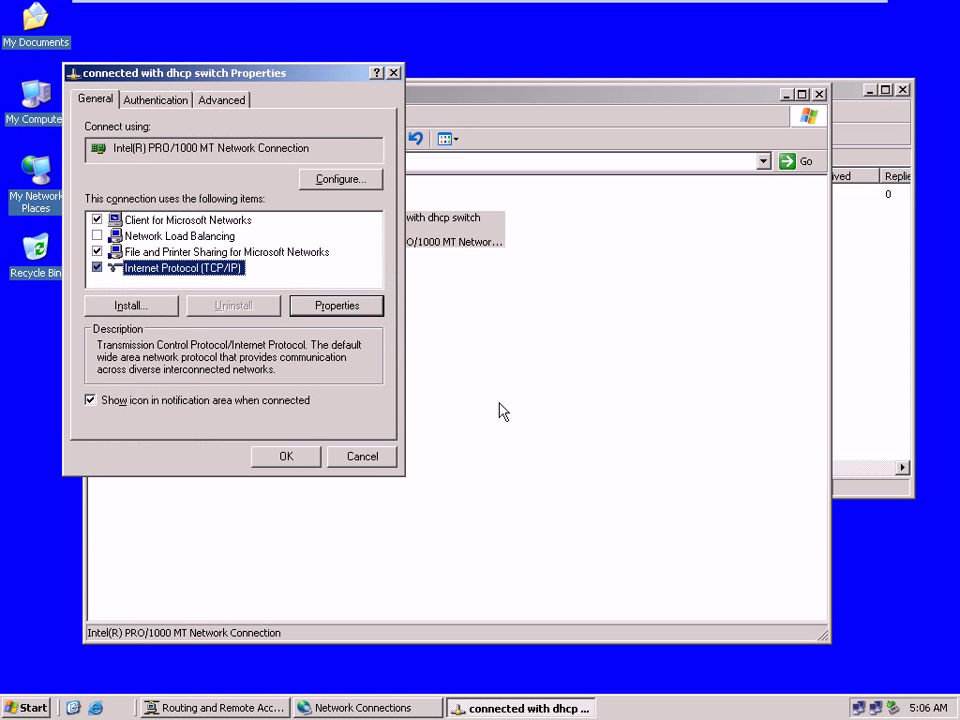
click(362, 457)
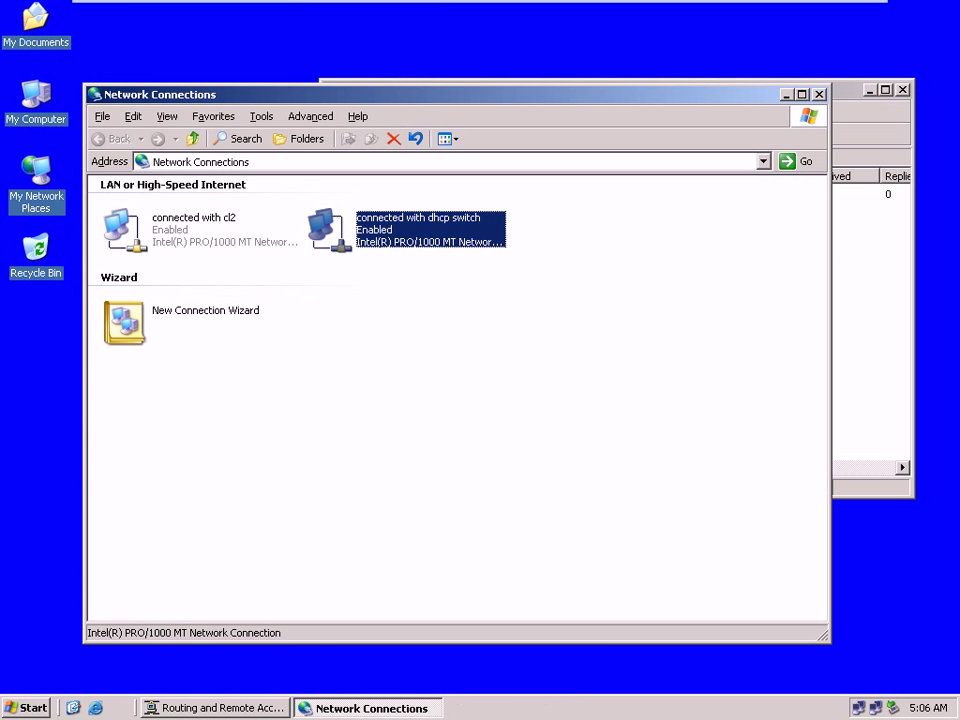
click(820, 95)
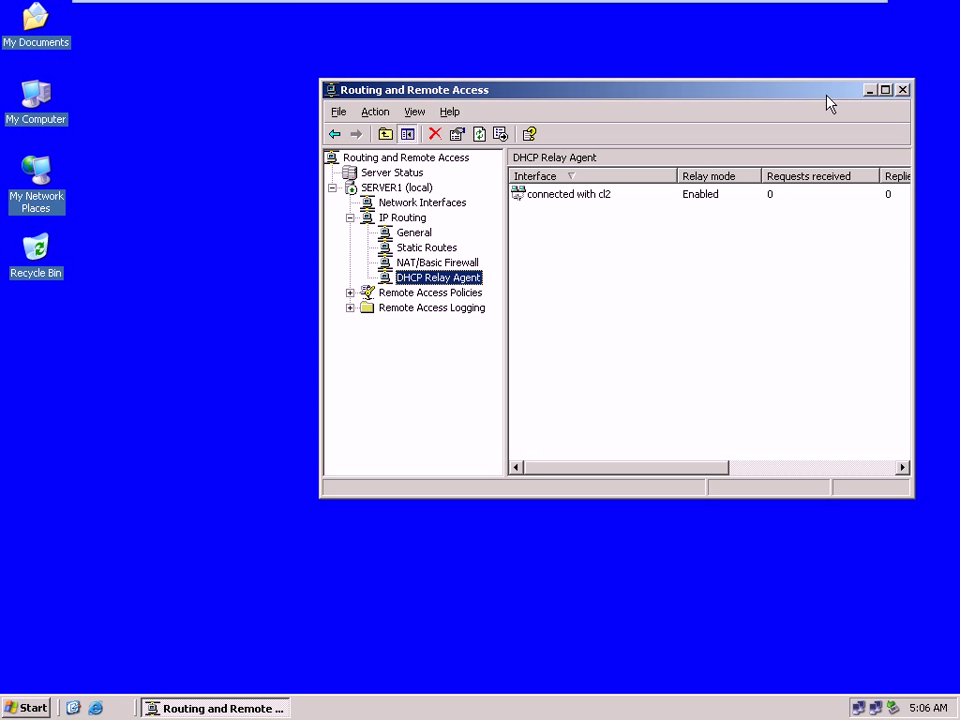
click(904, 90)
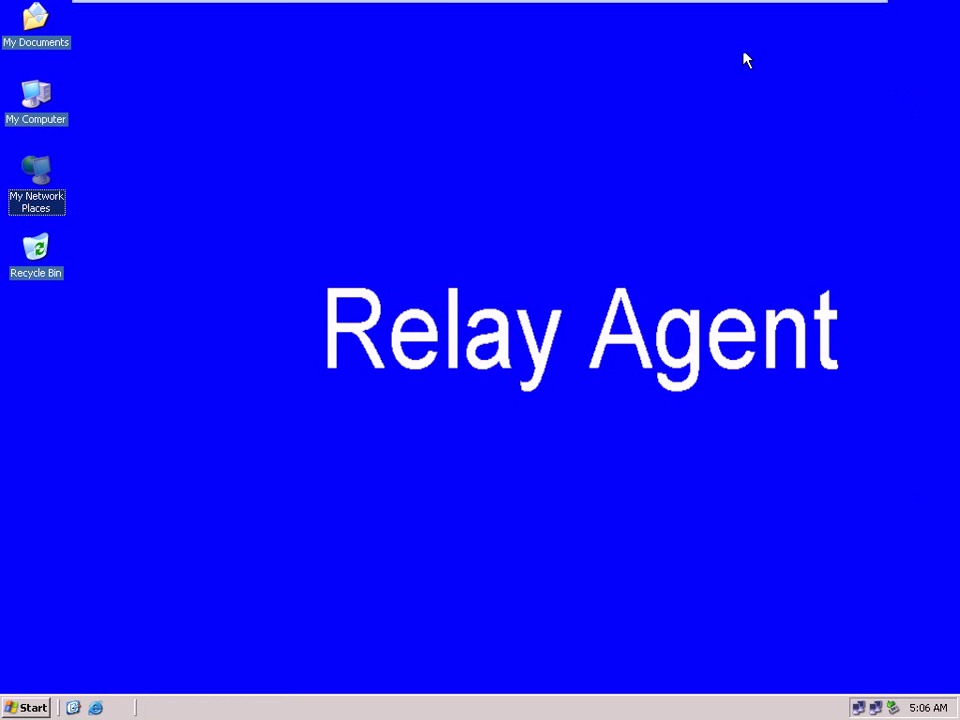
mouse_move(448, 6)
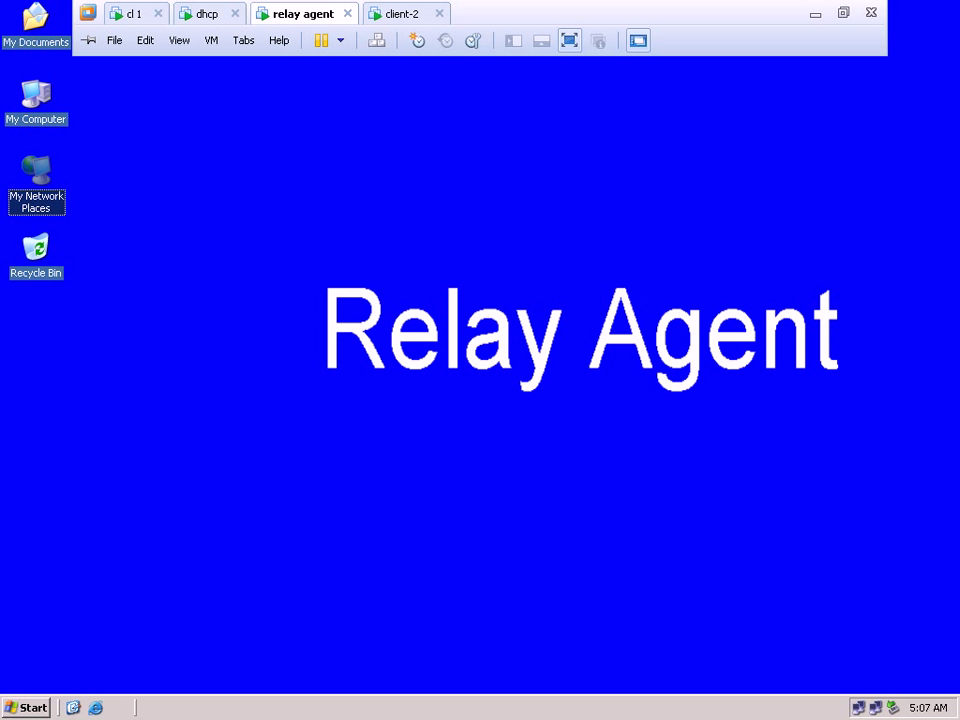
- Switch to the dhcp virtual machine and set the LAN CARD connection's default gateway to 192.168.1.2
key(ctrl+shift+Tab)
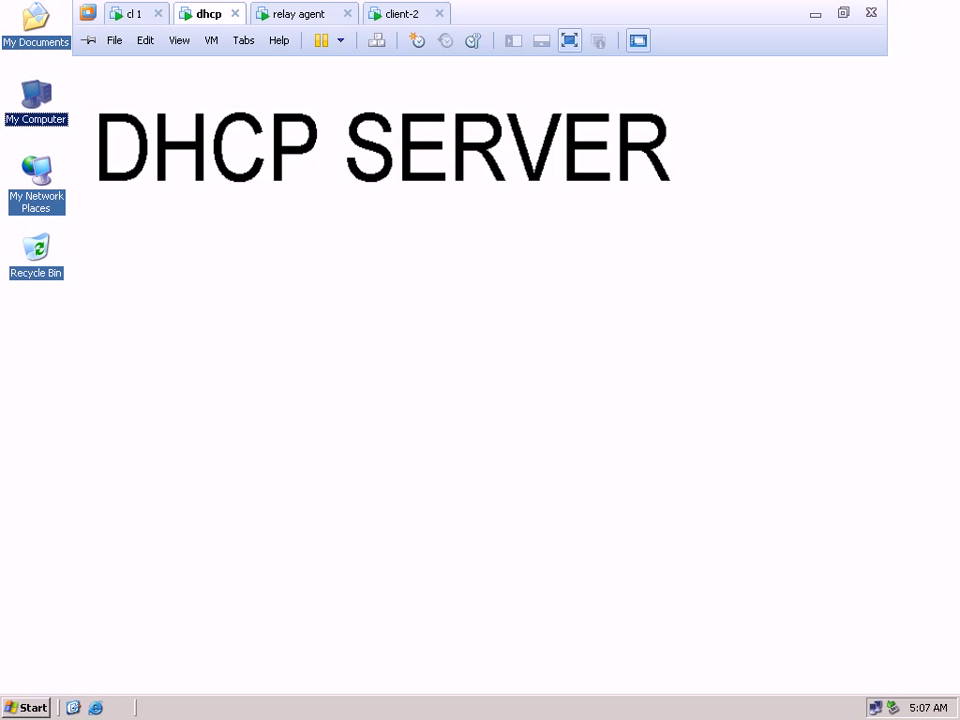
double_click(876, 707)
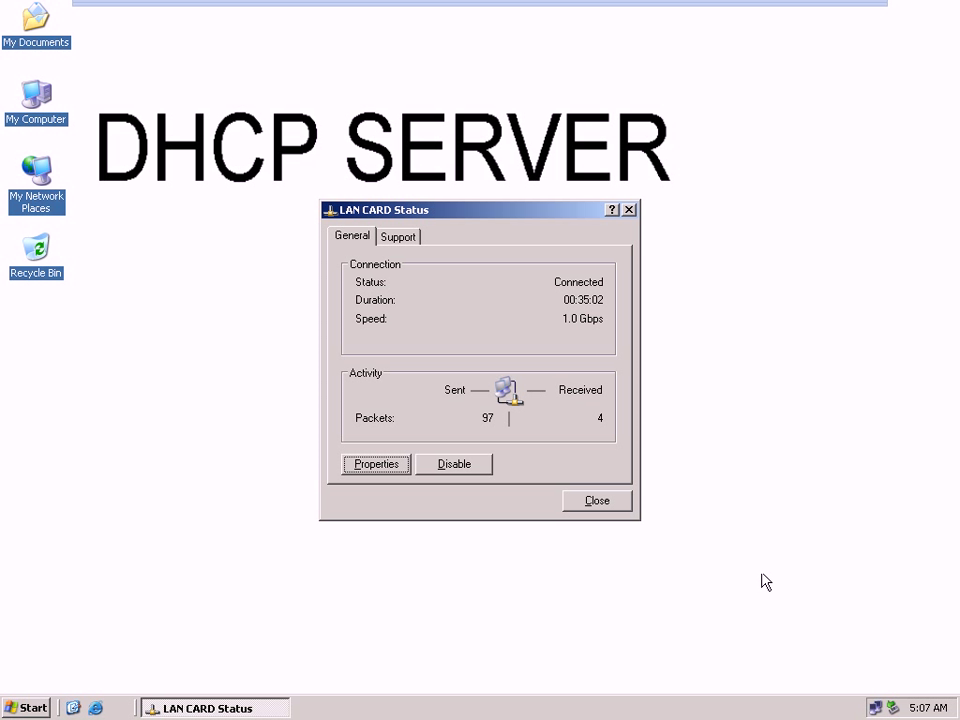
click(395, 468)
click(297, 332)
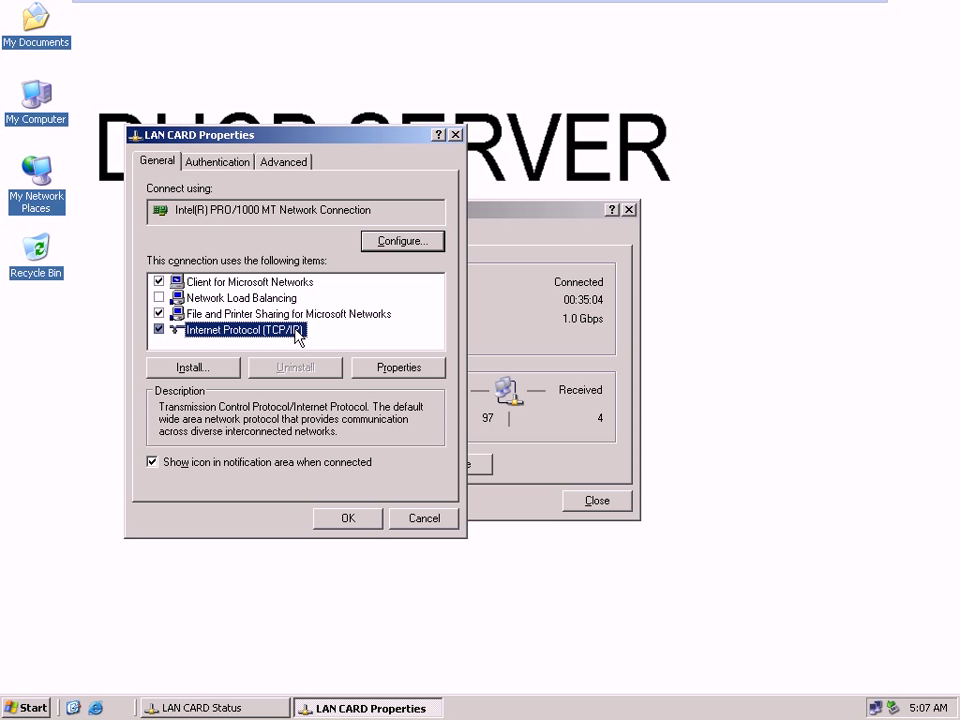
click(405, 372)
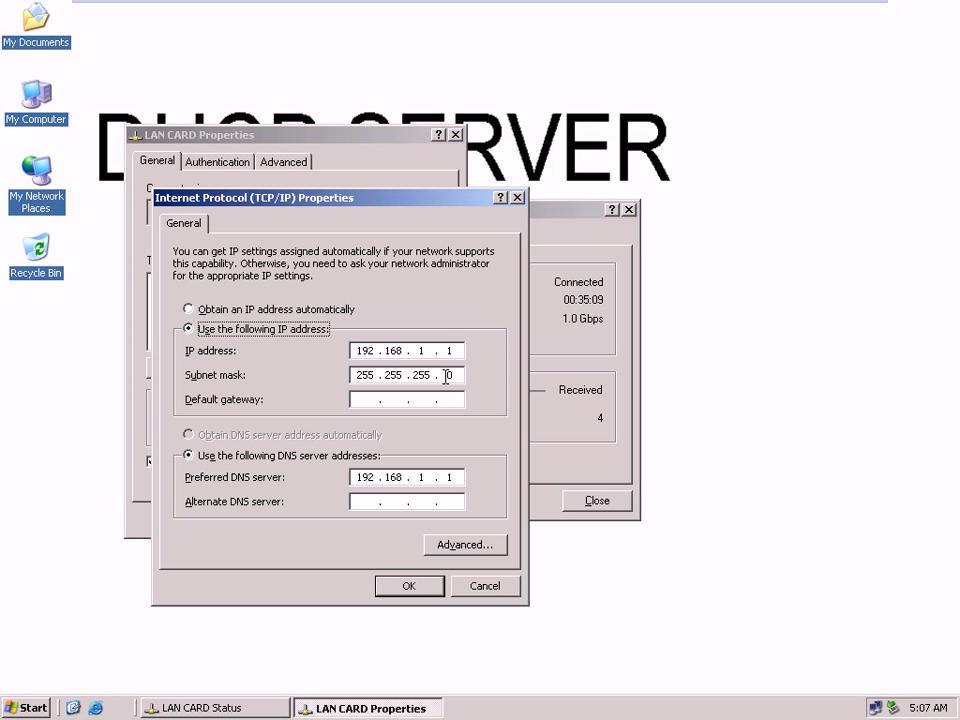
click(362, 400)
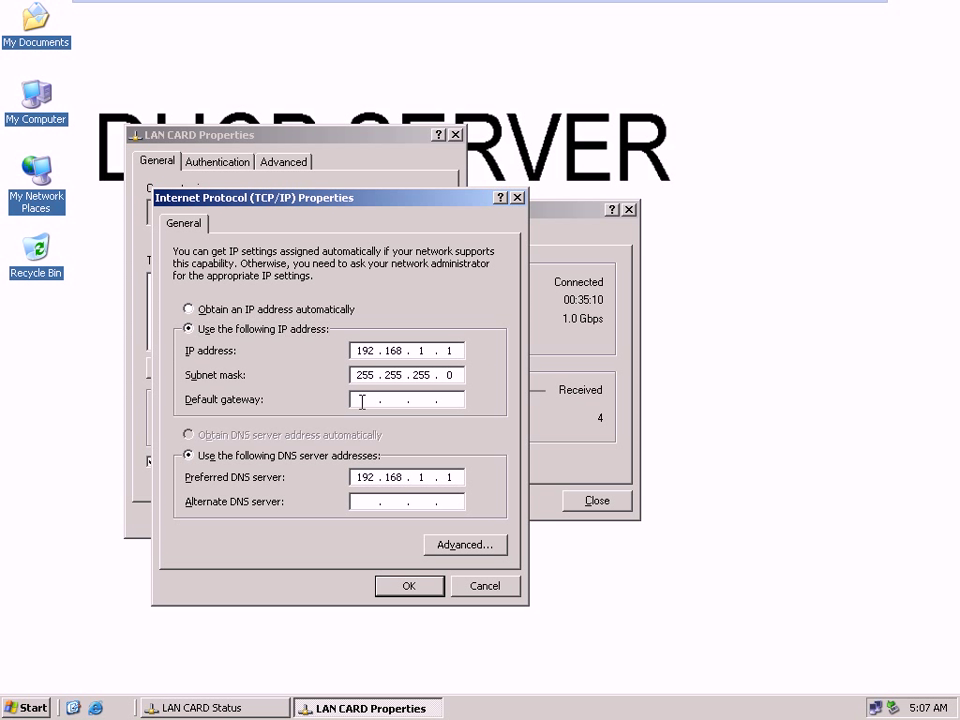
text(192 . 168 . 1 . 2)
click(409, 586)
click(363, 531)
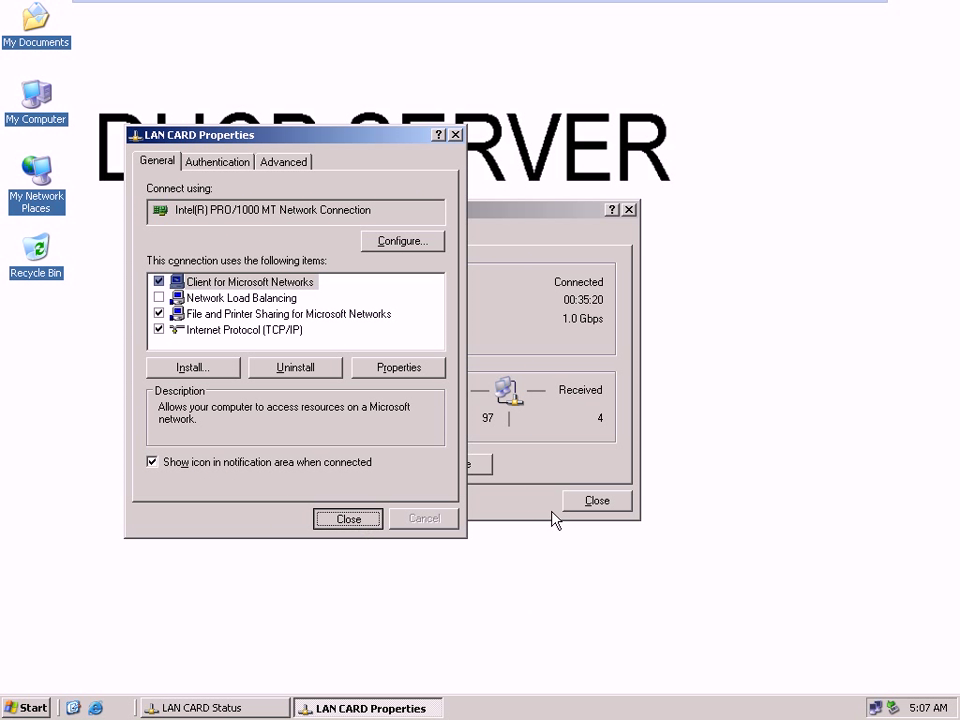
click(597, 503)
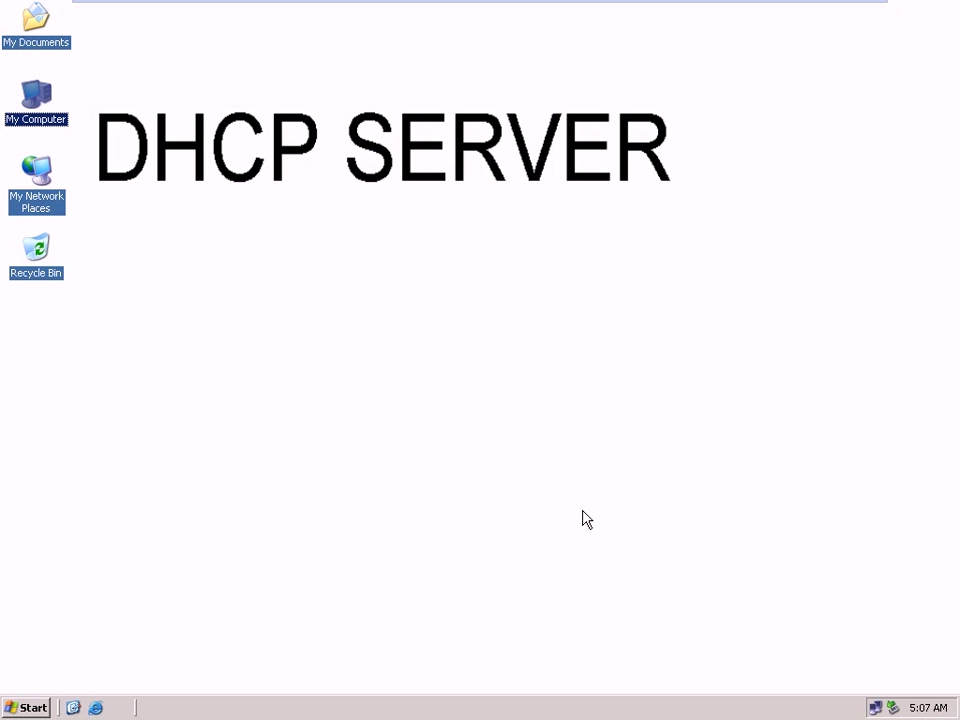
- Switch to the cl 1 virtual machine and review the TCP/IP settings of the cl1 connection
mouse_move(375, 10)
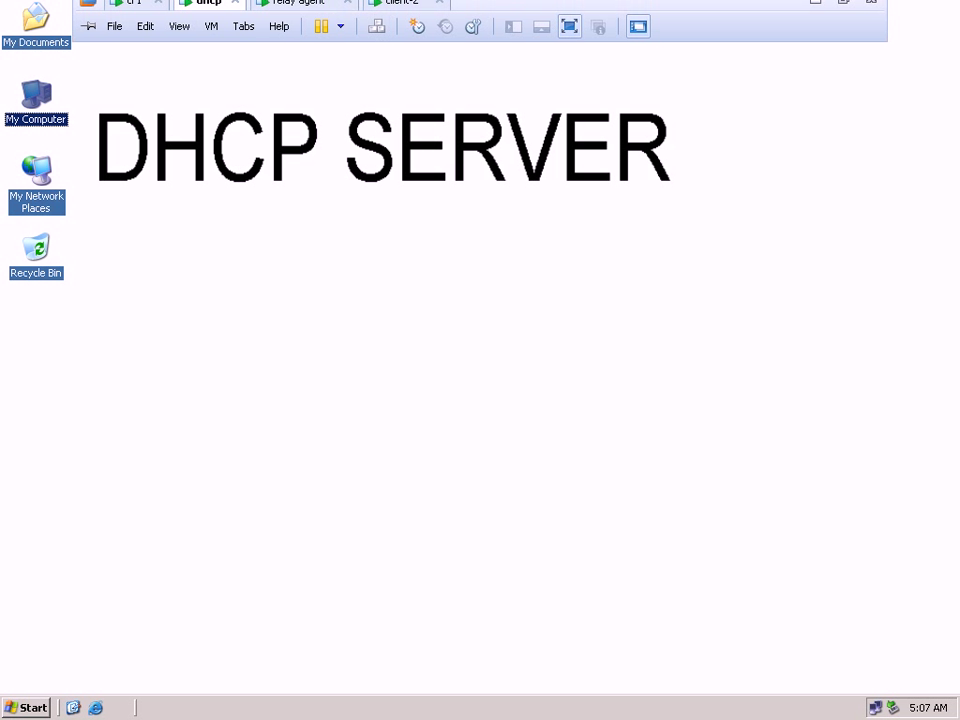
click(133, 13)
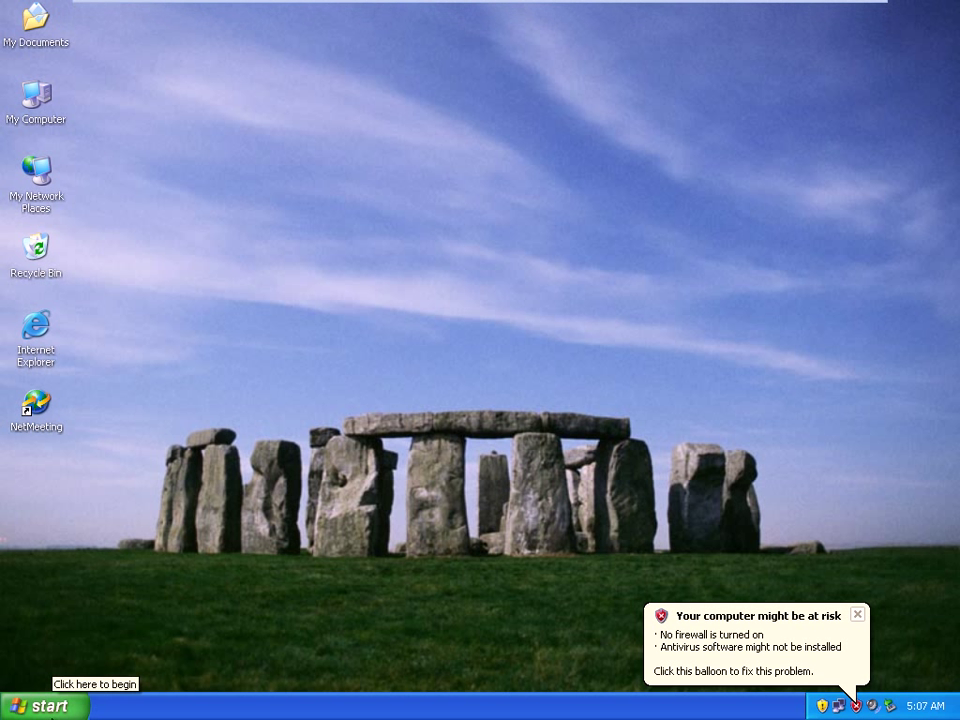
click(70, 703)
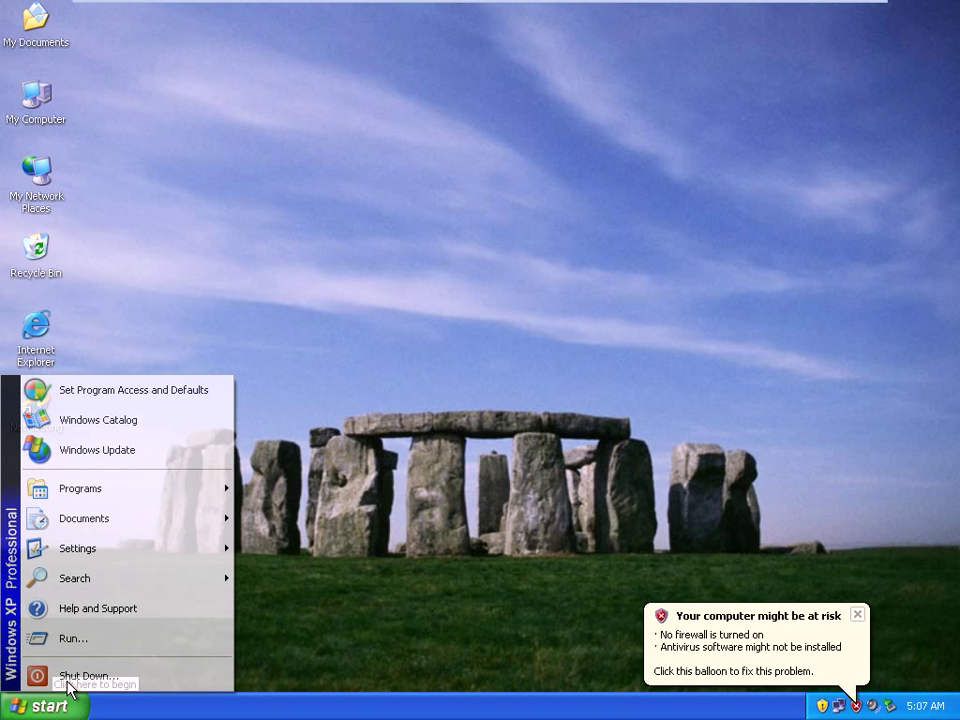
click(89, 638)
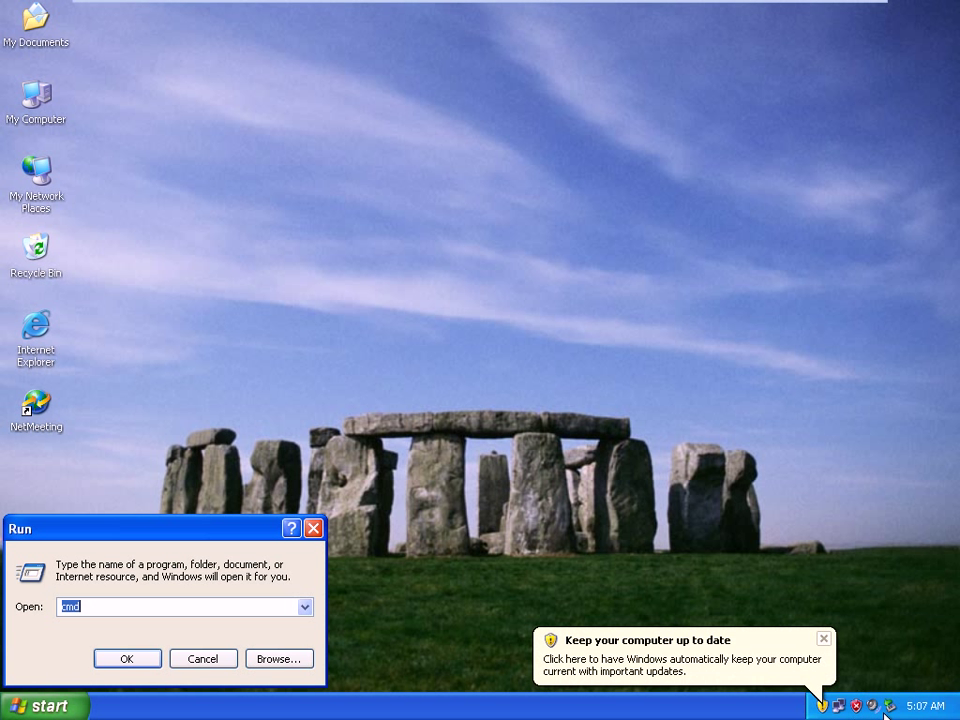
click(841, 703)
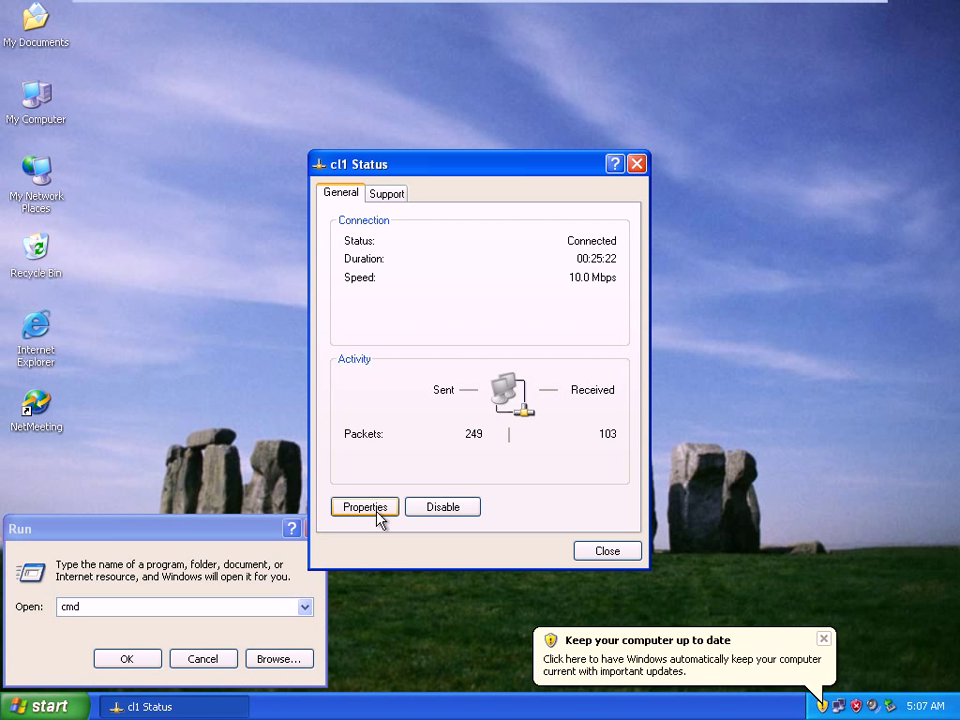
click(377, 511)
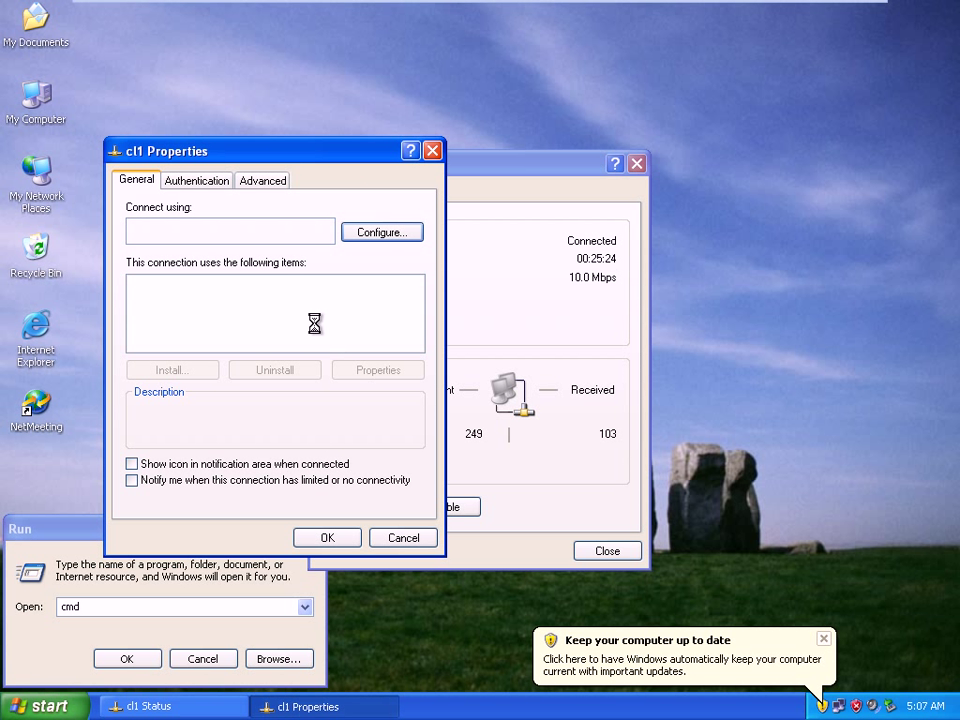
click(282, 333)
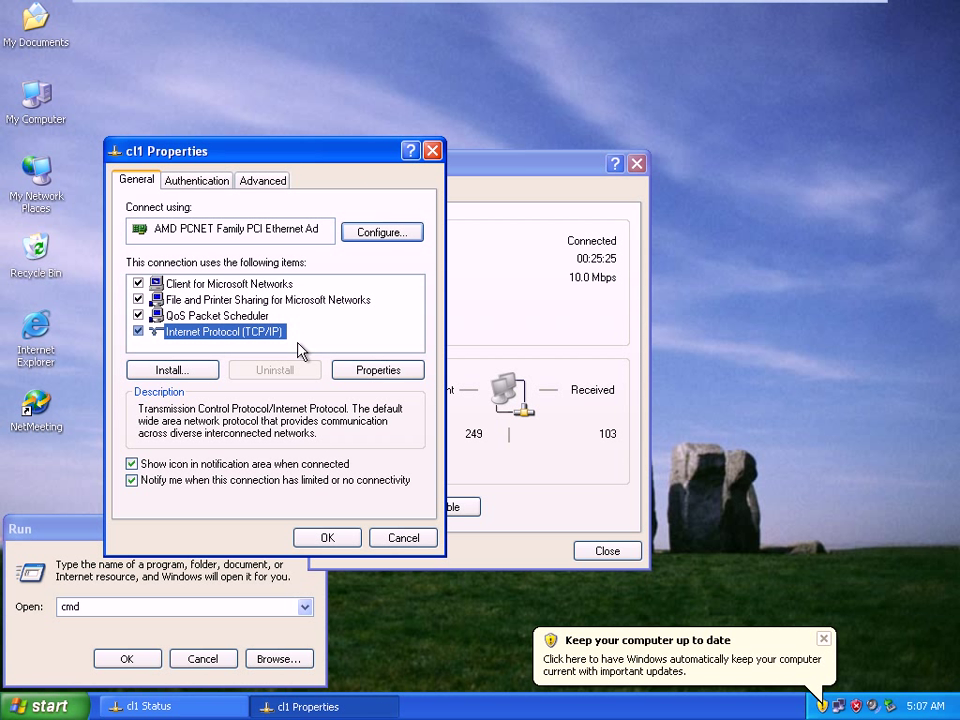
click(375, 369)
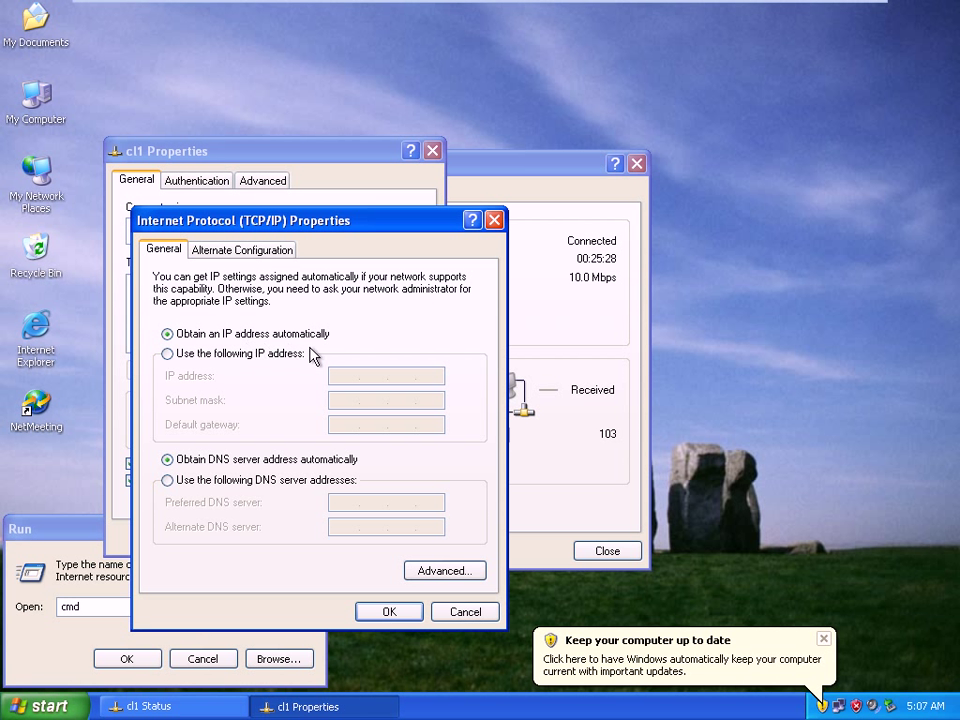
click(368, 616)
click(345, 542)
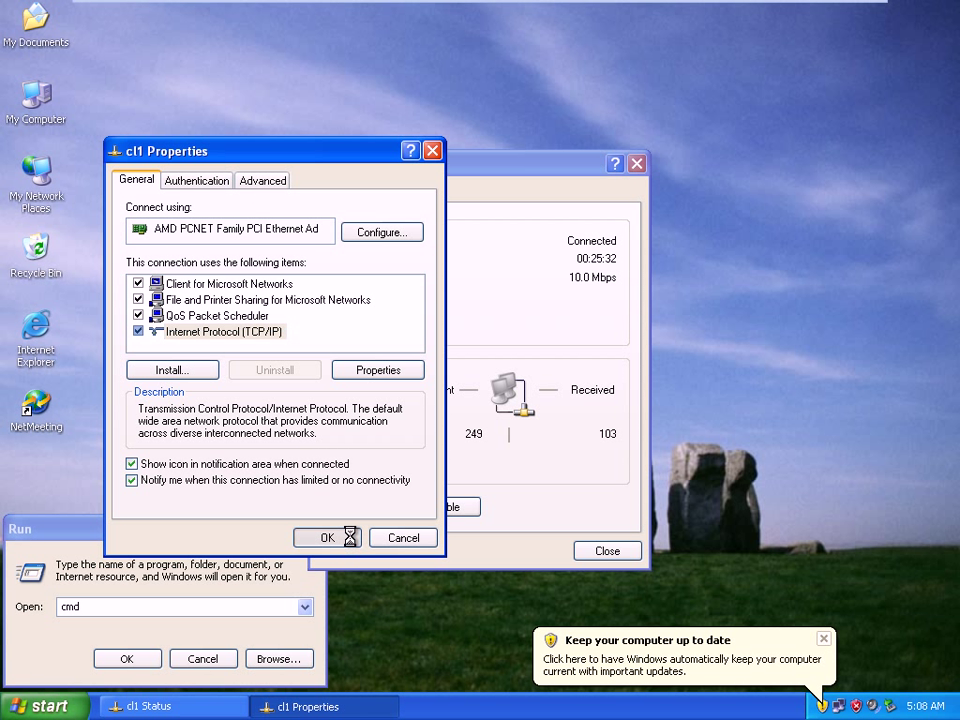
click(606, 551)
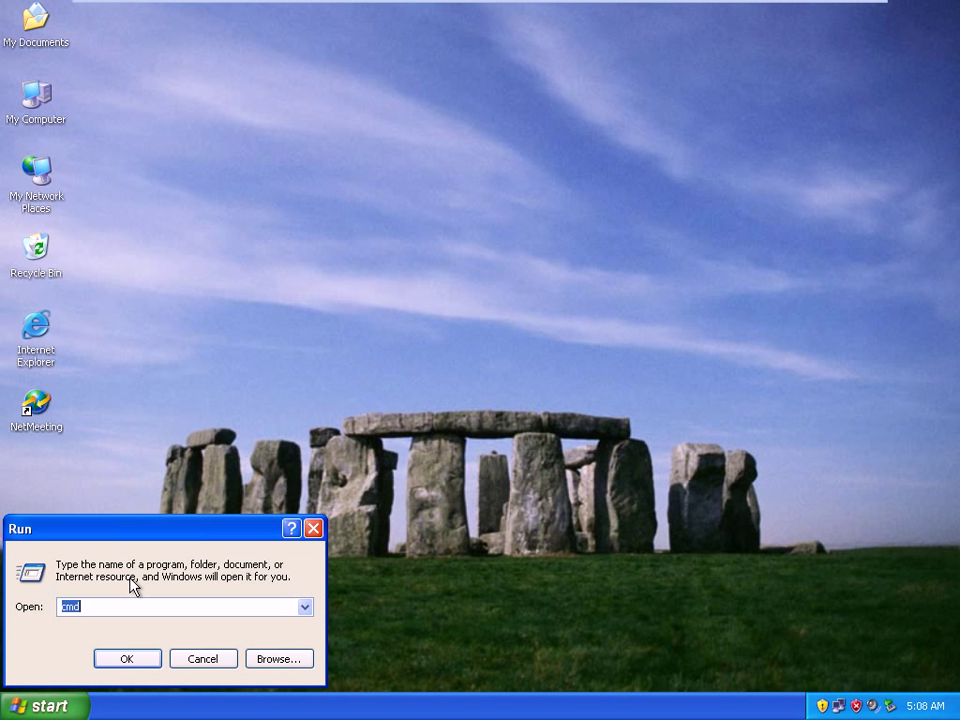
- Check the full IP configuration of cl1 with ipconfig /all at a command prompt, and close the prompt
click(146, 660)
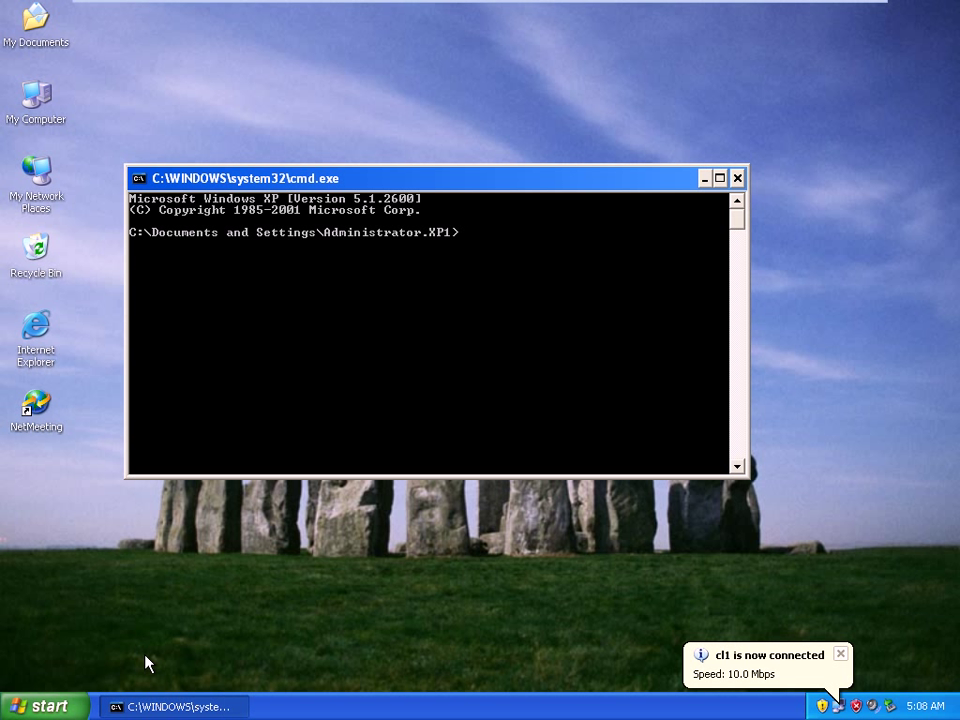
text(ipconfig /all)
key(Return)
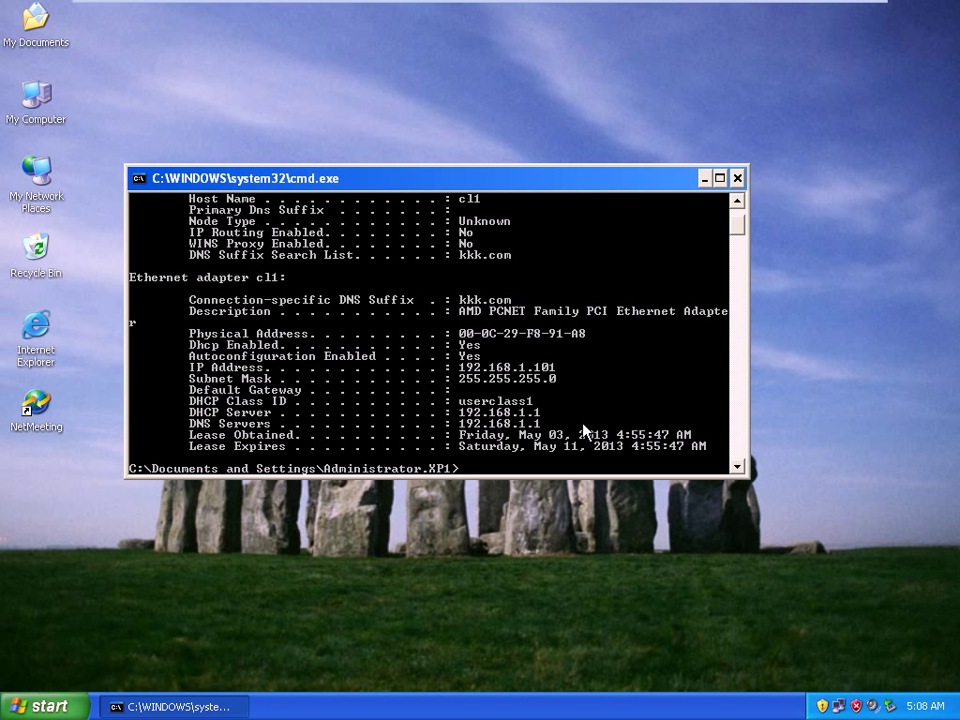
click(737, 180)
- Switch to the client-2 virtual machine and review the TCP/IP settings of the cl2 connection
mouse_move(493, 6)
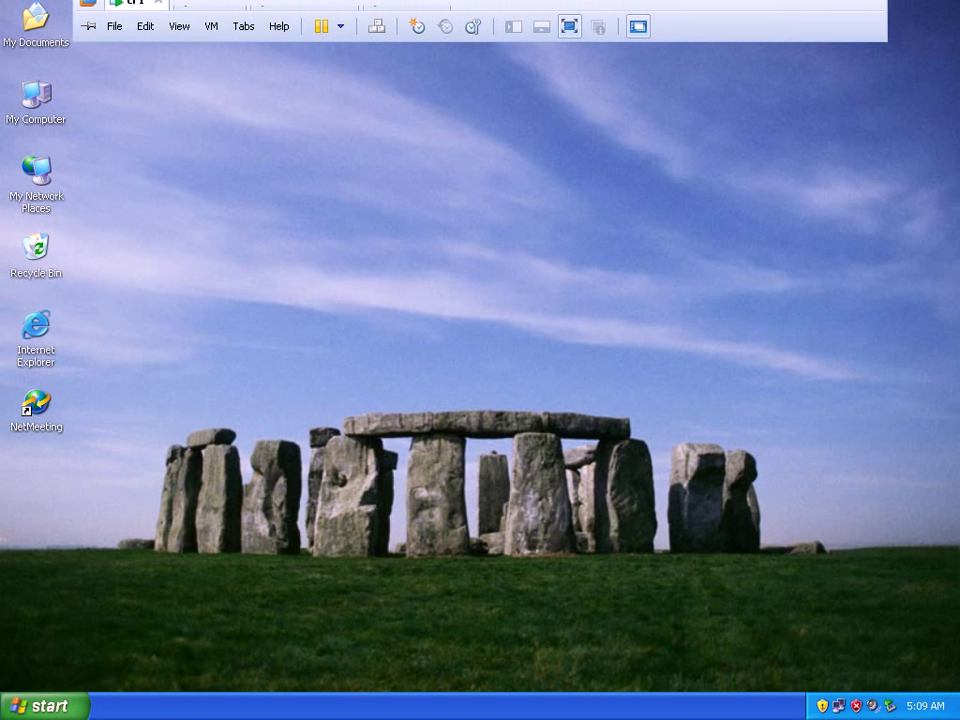
click(405, 13)
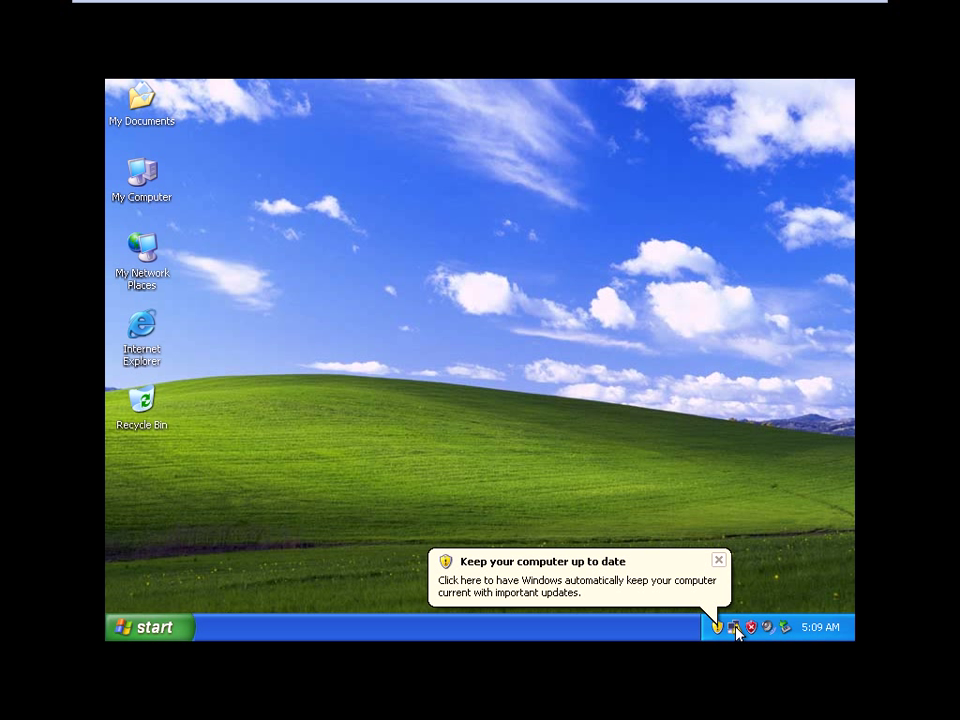
click(718, 560)
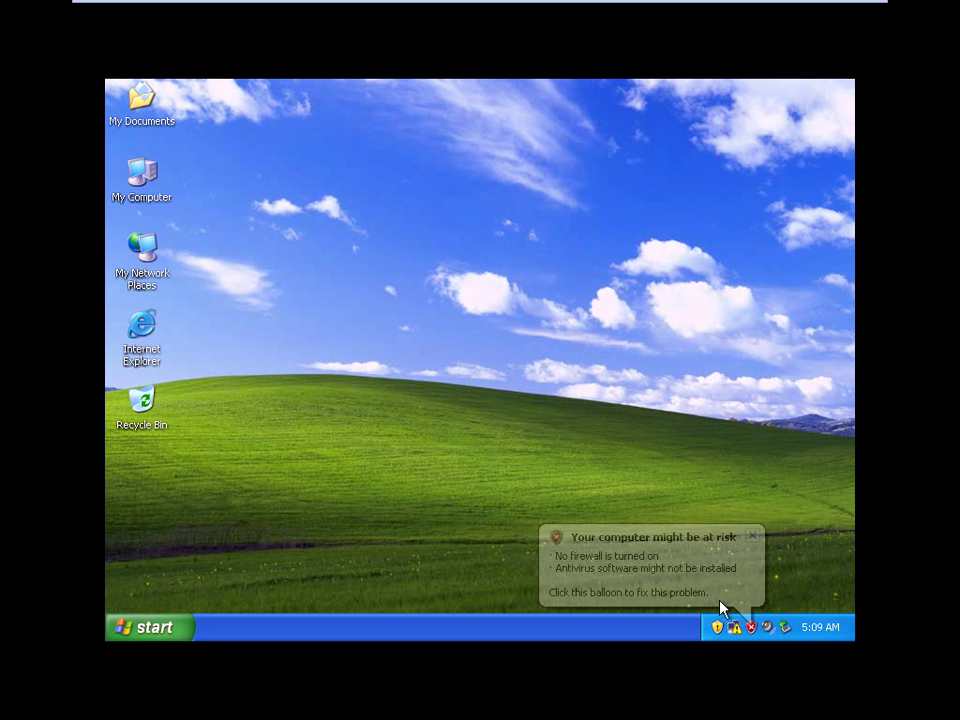
click(734, 627)
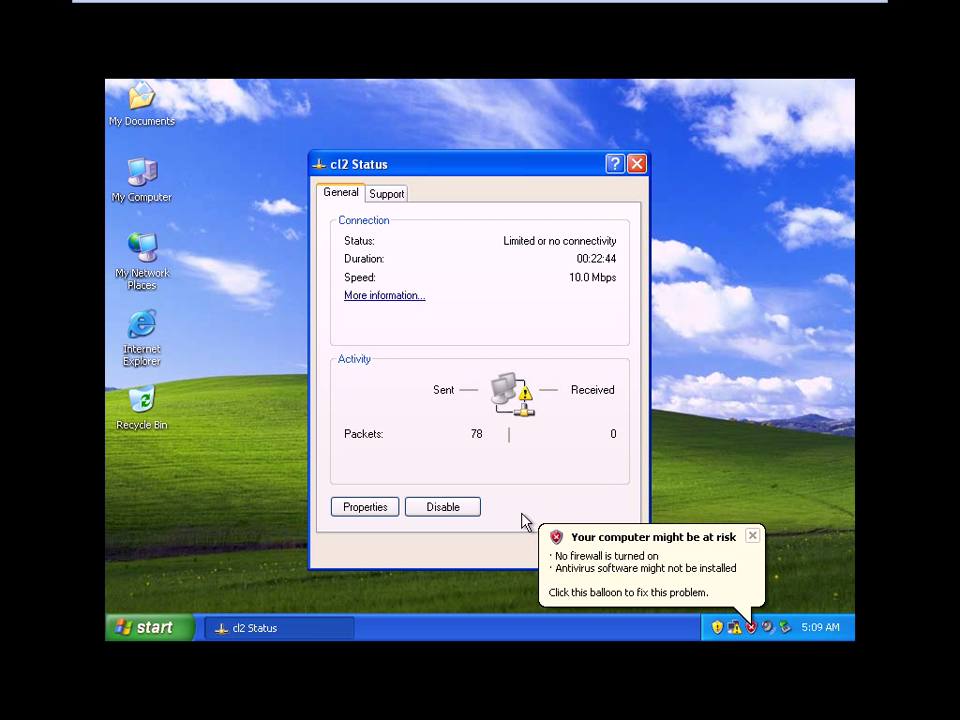
click(380, 507)
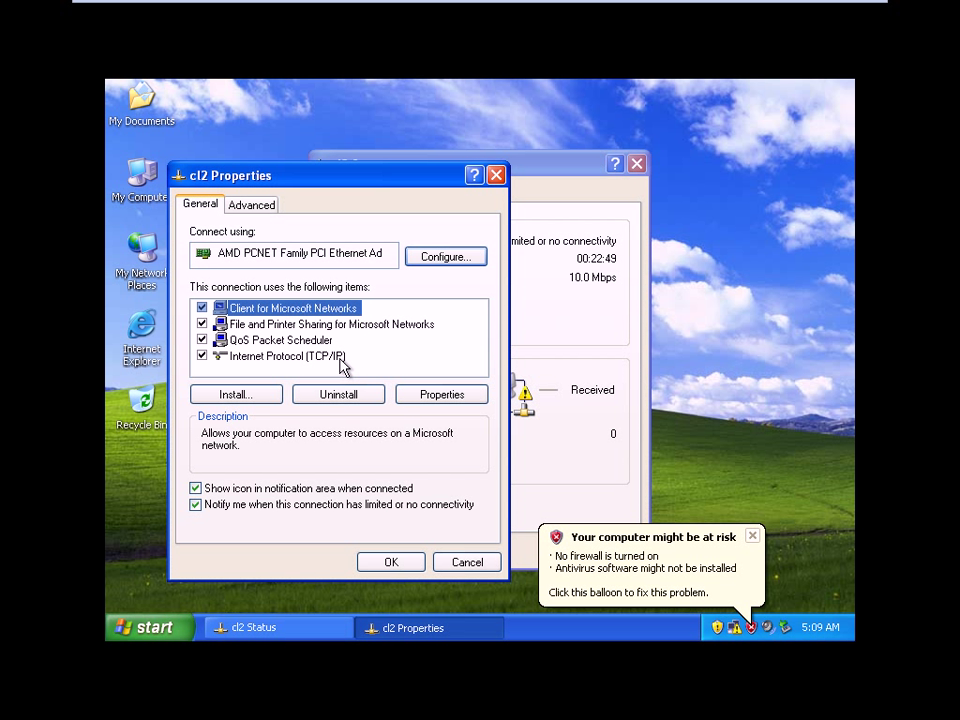
click(340, 357)
click(456, 398)
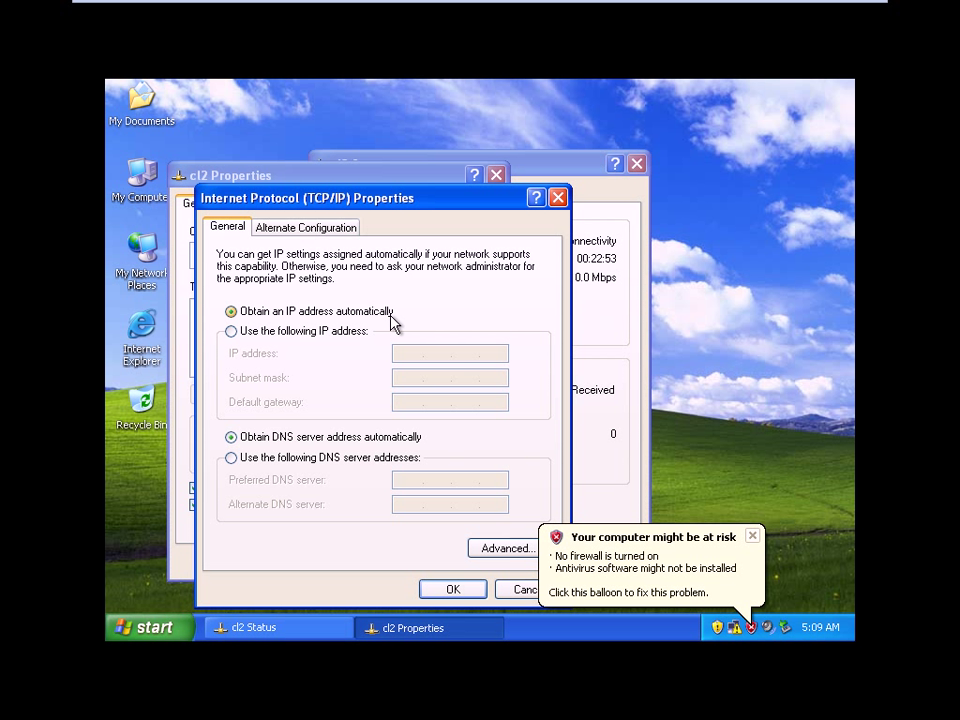
click(460, 592)
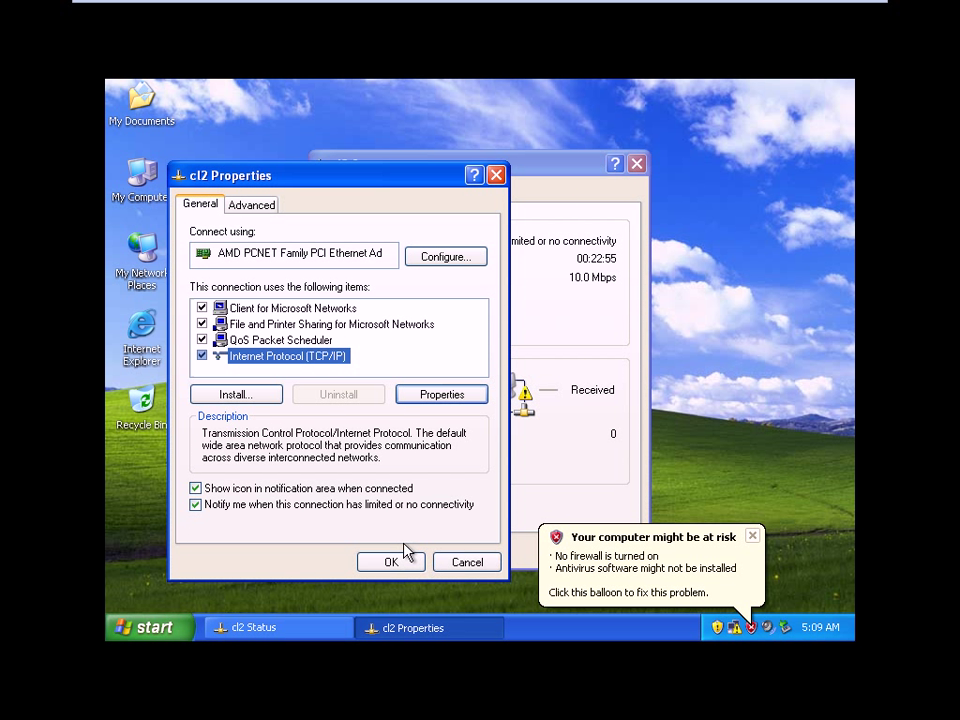
drag(392, 561, 493, 555)
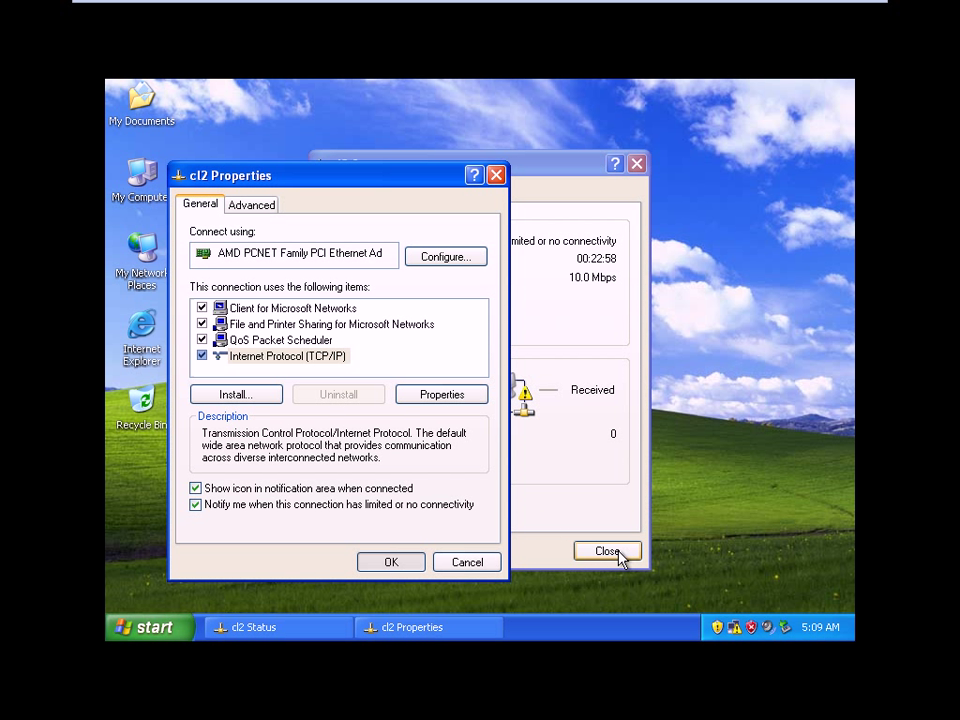
key(Return)
click(610, 552)
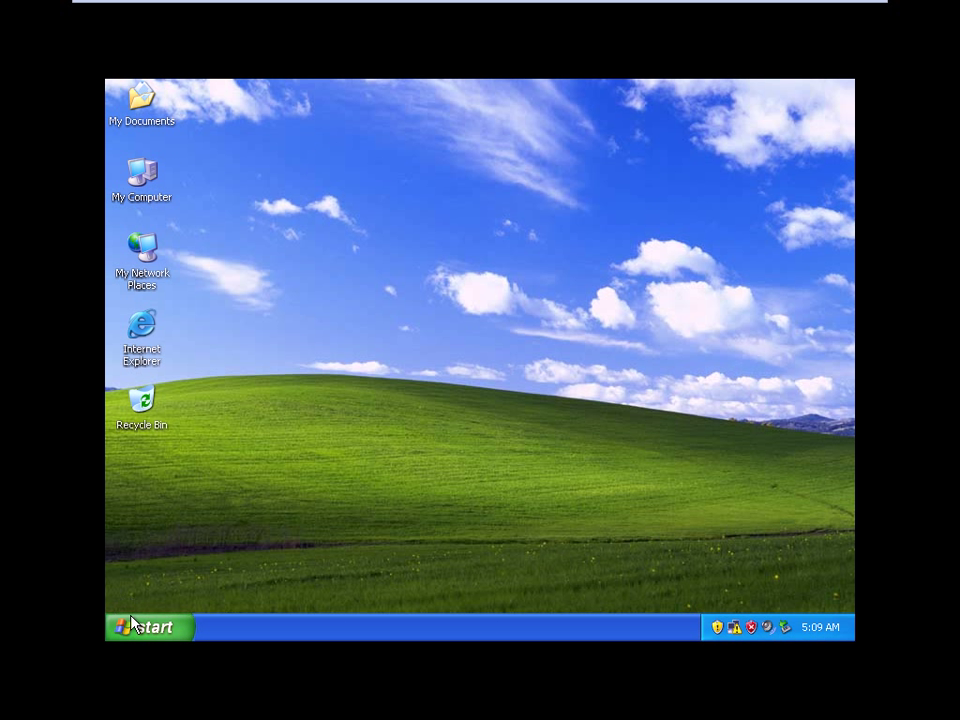
- Open a command prompt on client-2 and renew its DHCP lease with ipconfig /renew
click(150, 627)
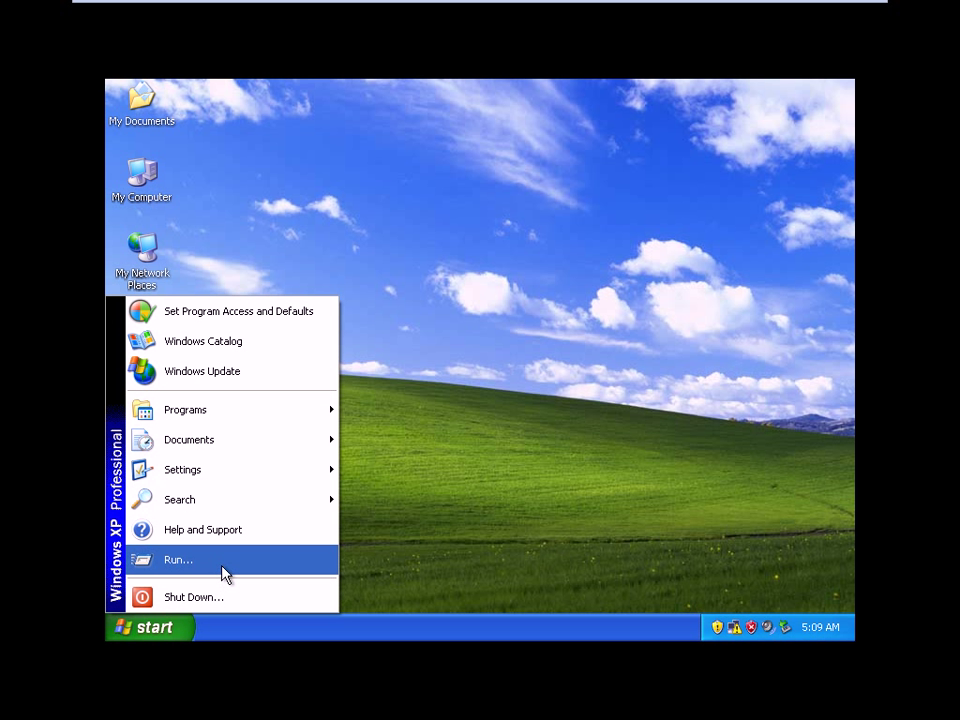
click(225, 560)
text(cmd)
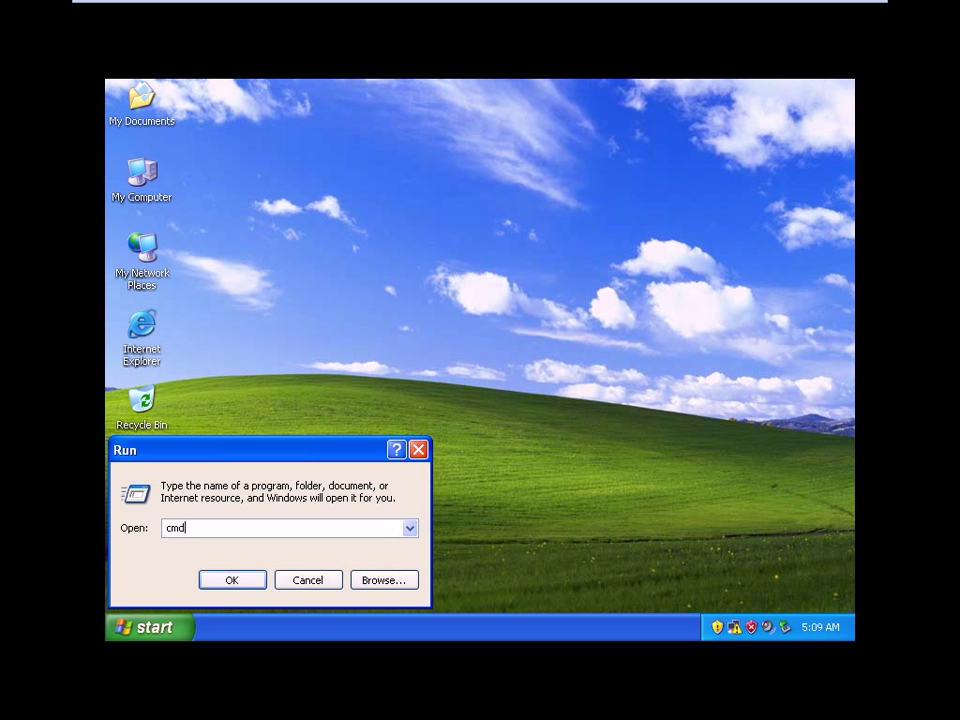
key(Return)
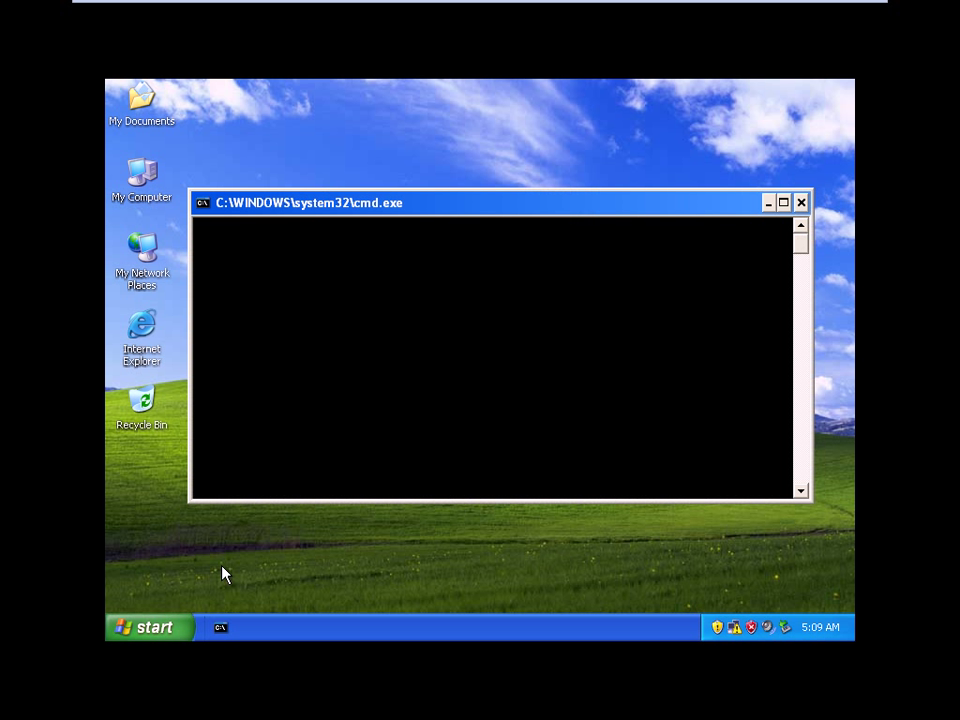
text(i)
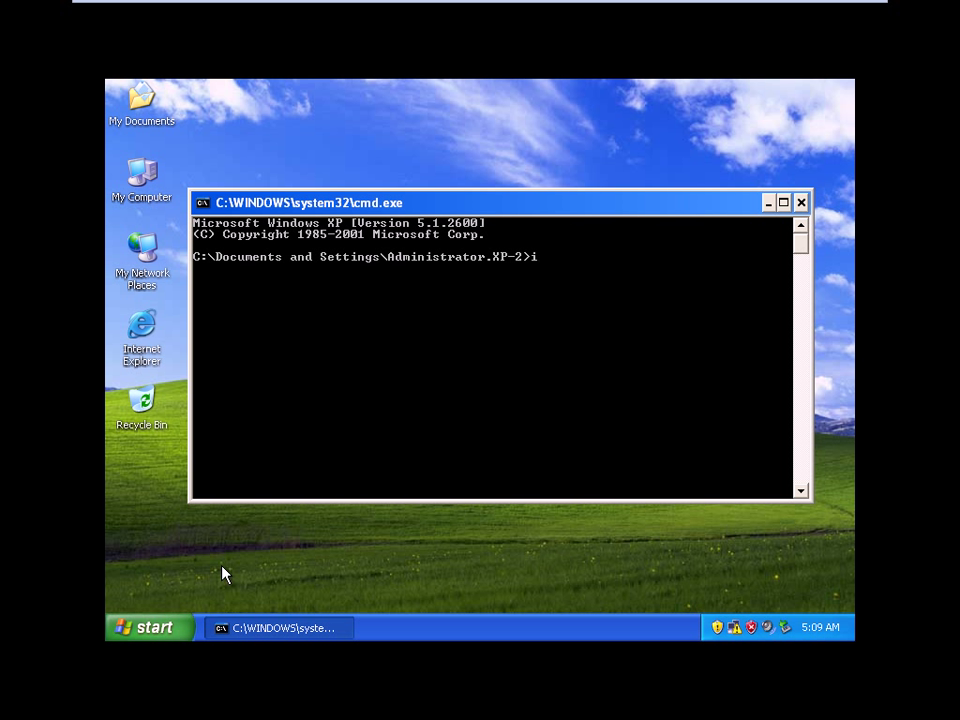
text(pconfig /renew)
key(Return)
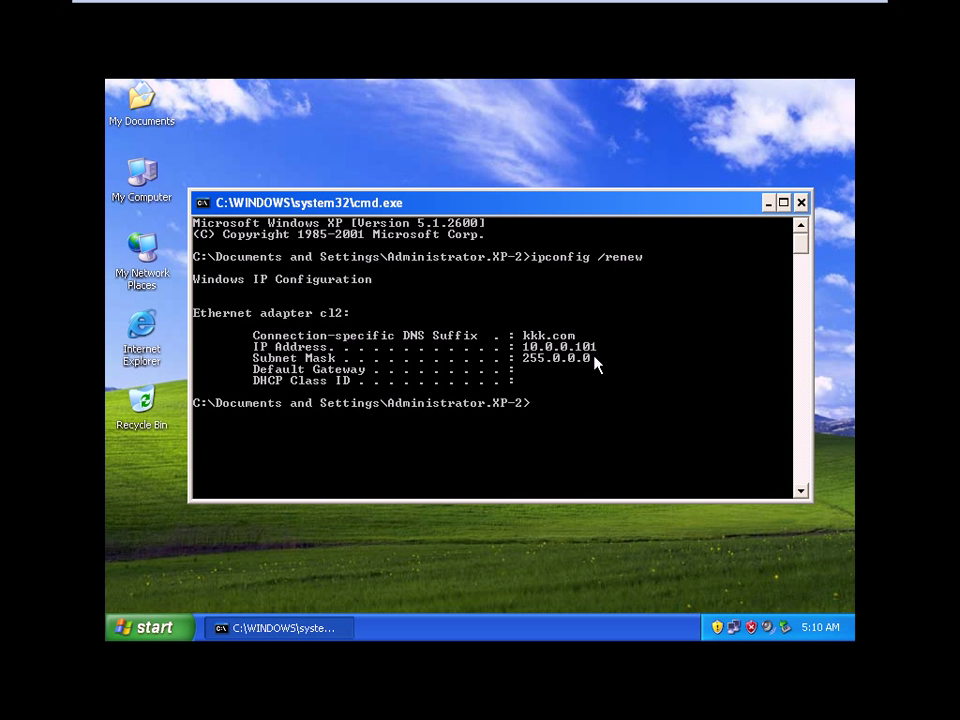
- Check client-2's full IP configuration with ipconfig /all, and close the command prompt
text(ipconfig /all)
key(Return)
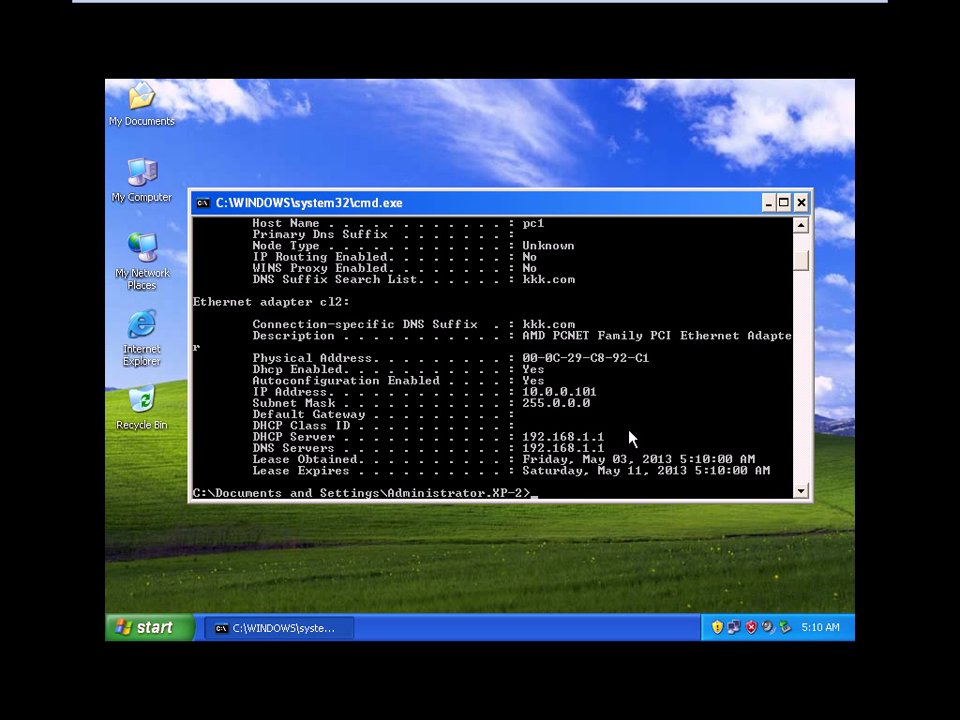
click(803, 204)
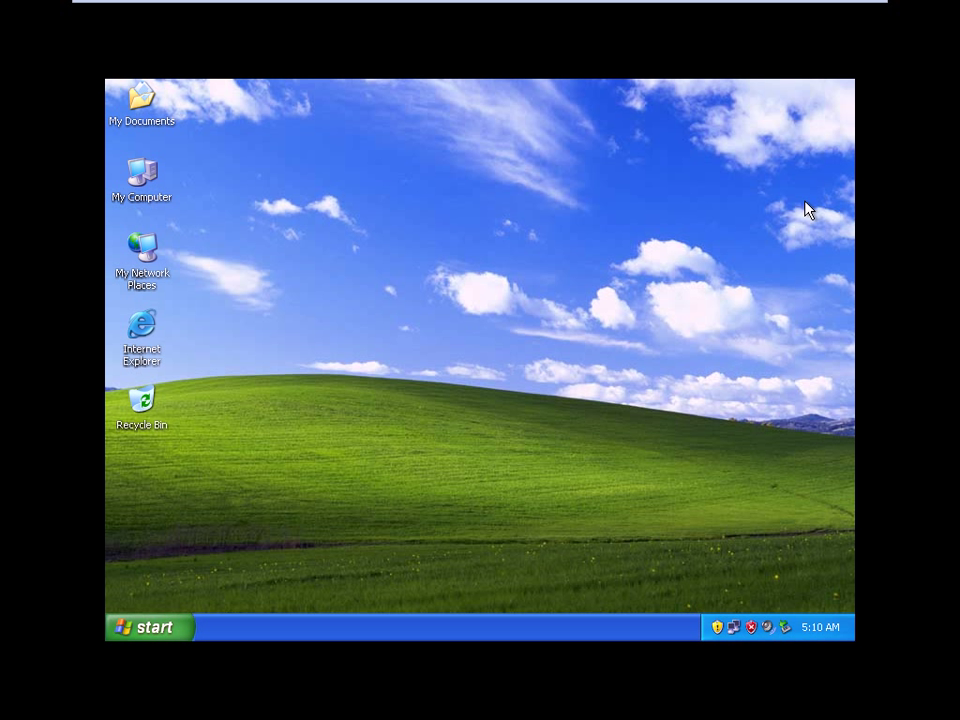
- Add 10.0.0.1 as a default gateway in the advanced TCP/IP settings of client-2's cl2 connection, and close its dialogs
double_click(731, 630)
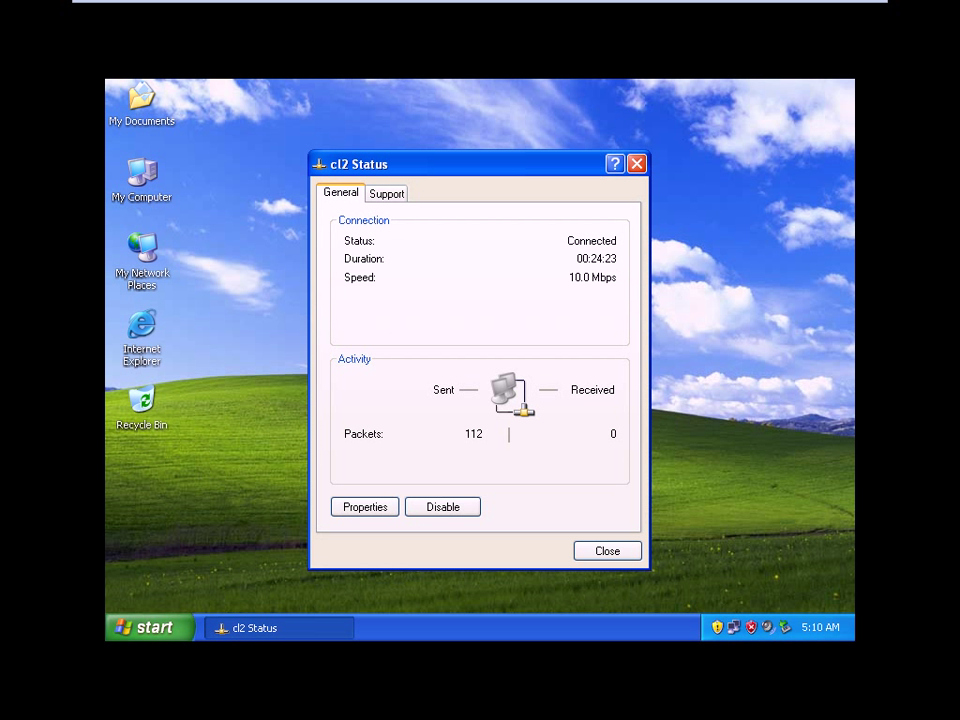
click(362, 507)
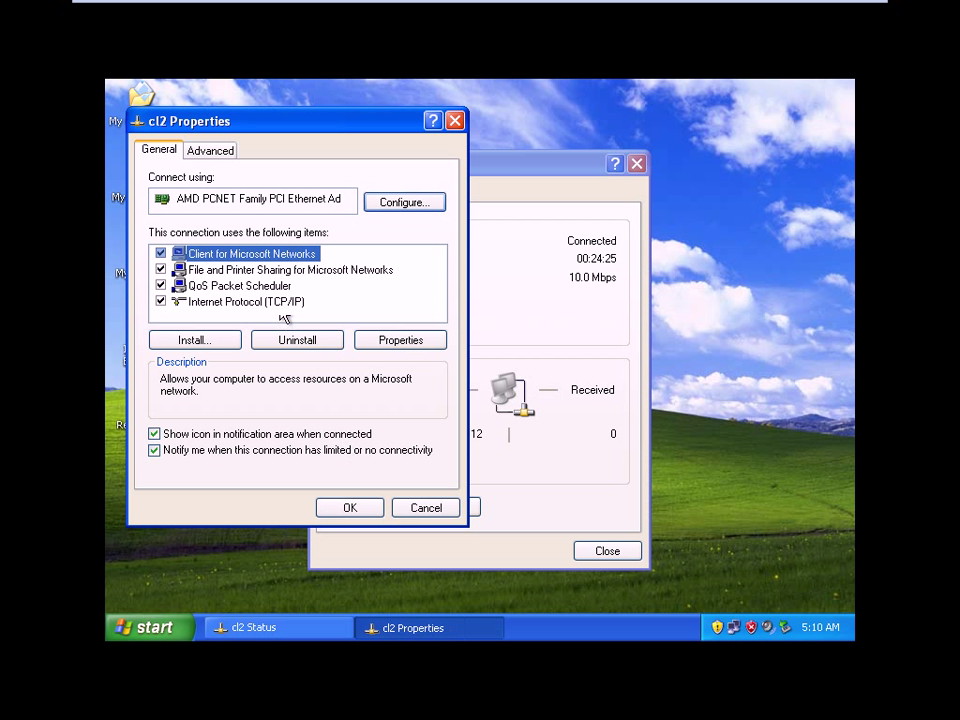
click(290, 302)
click(405, 342)
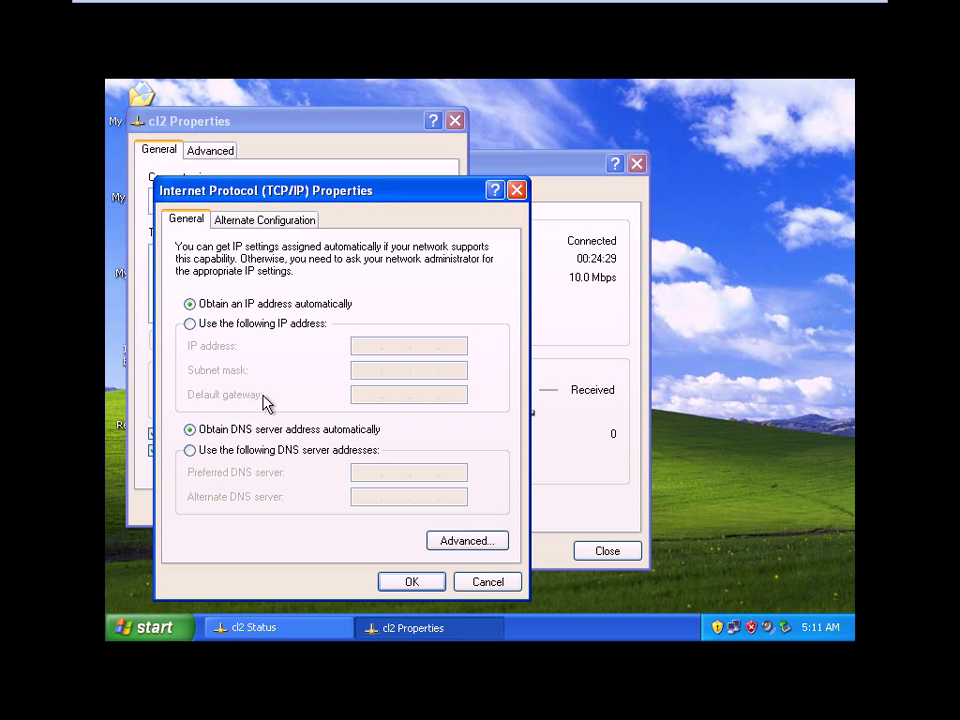
click(477, 543)
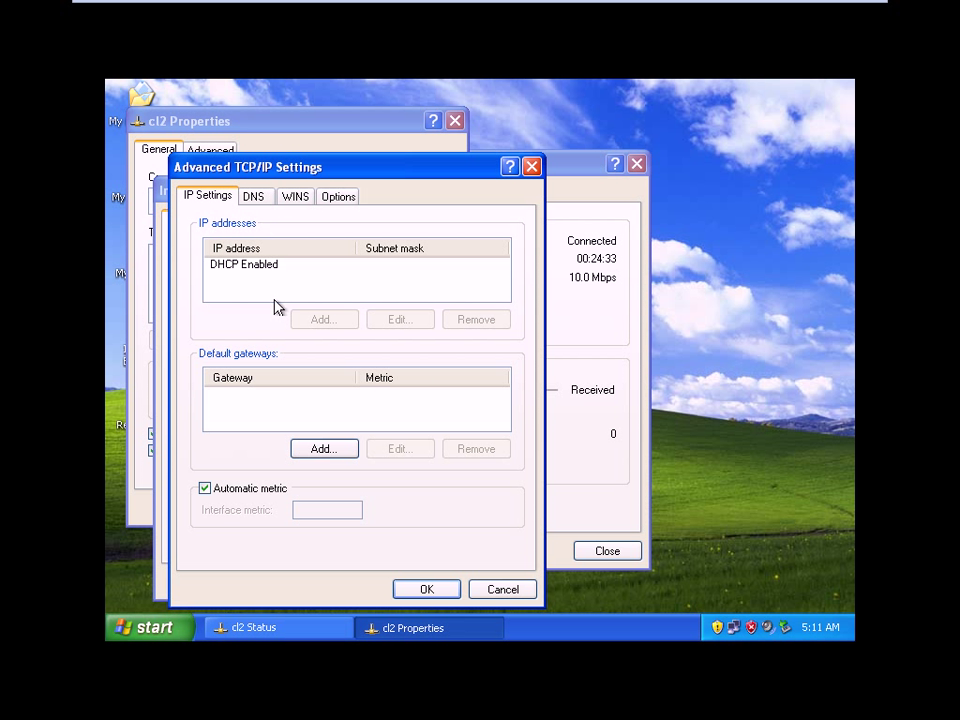
click(318, 449)
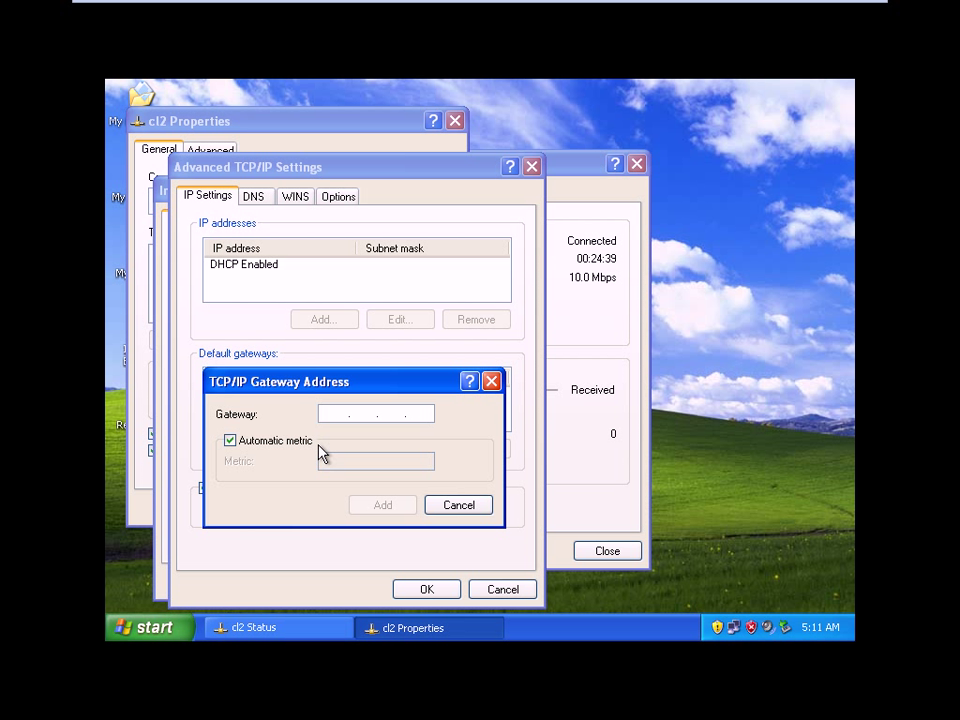
text(10 . 0 . 0 . 1)
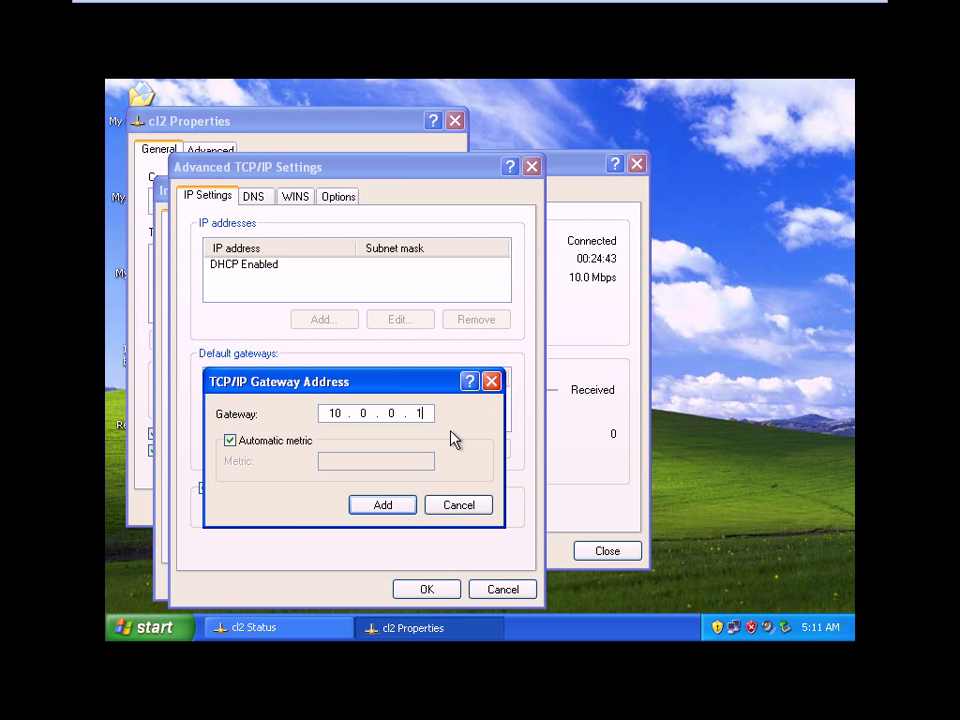
click(377, 506)
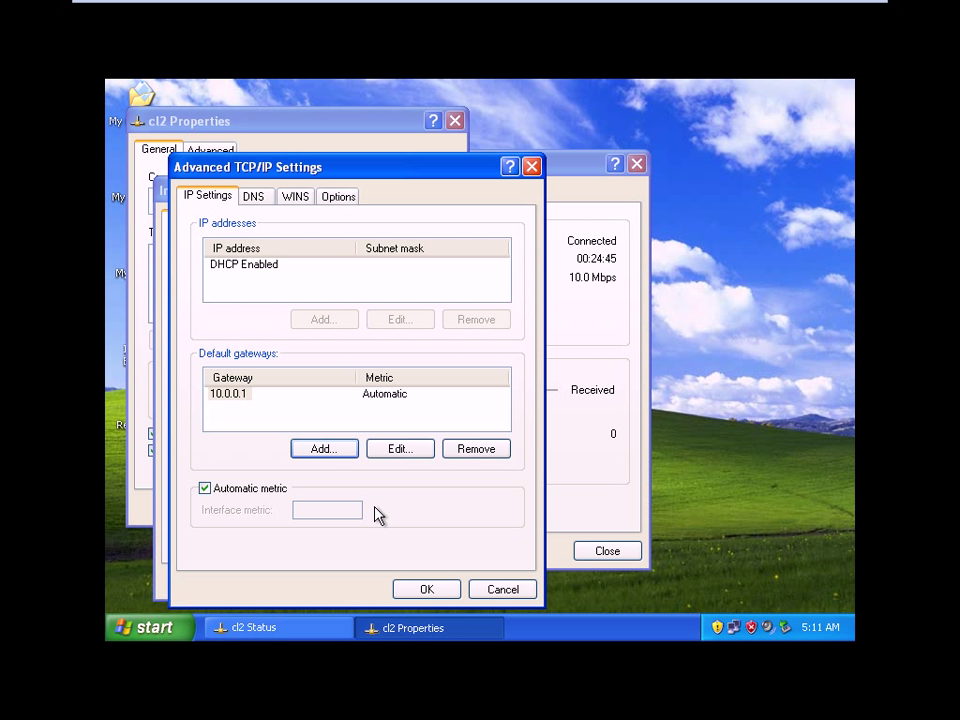
click(426, 589)
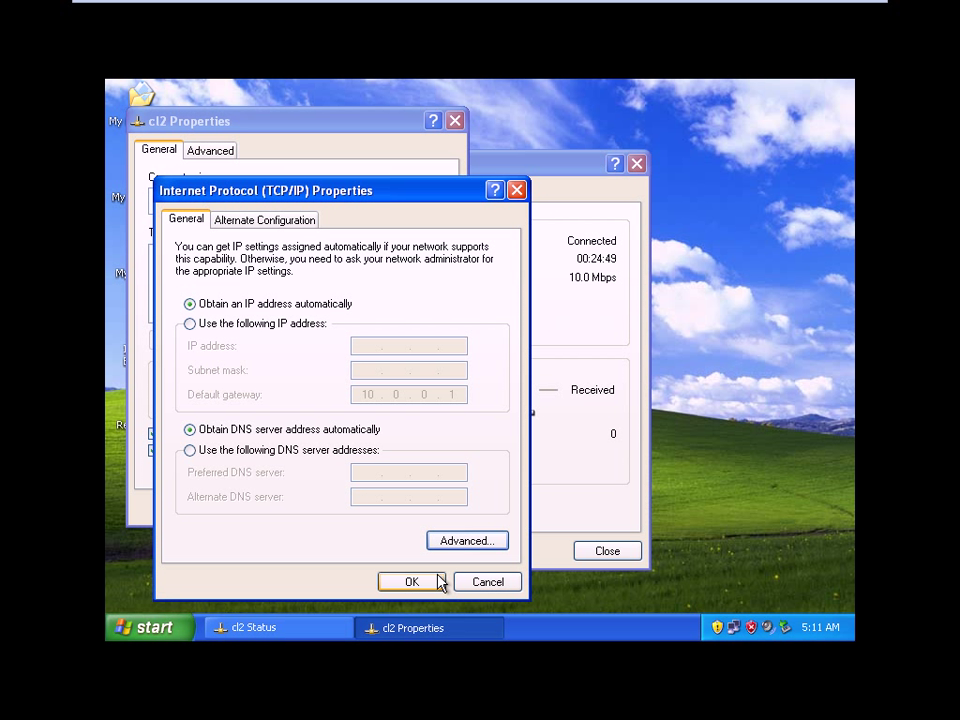
click(438, 582)
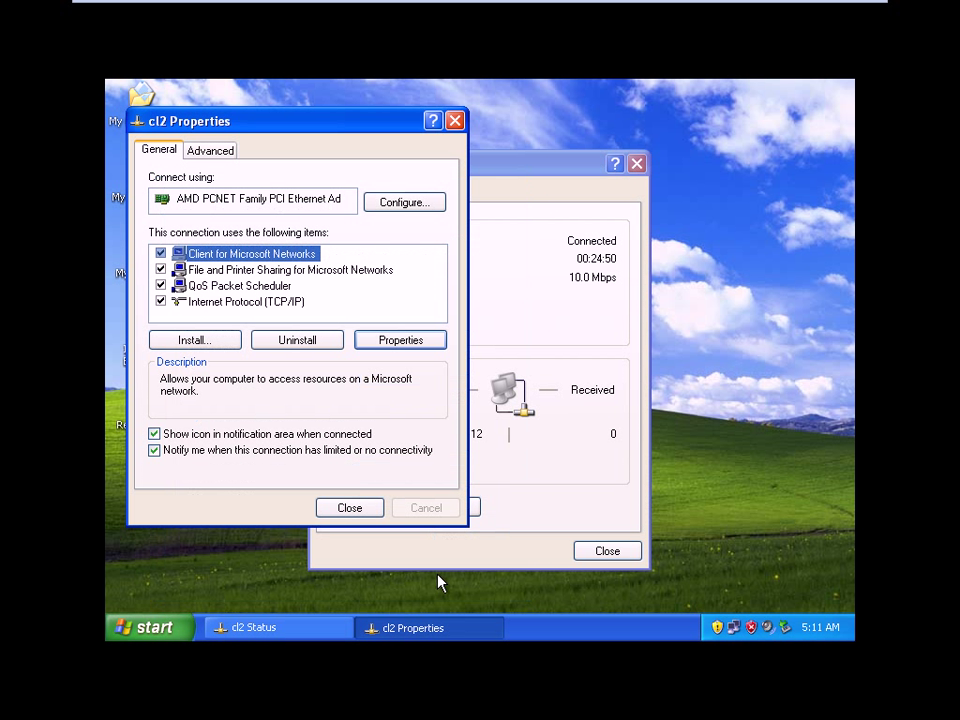
click(349, 508)
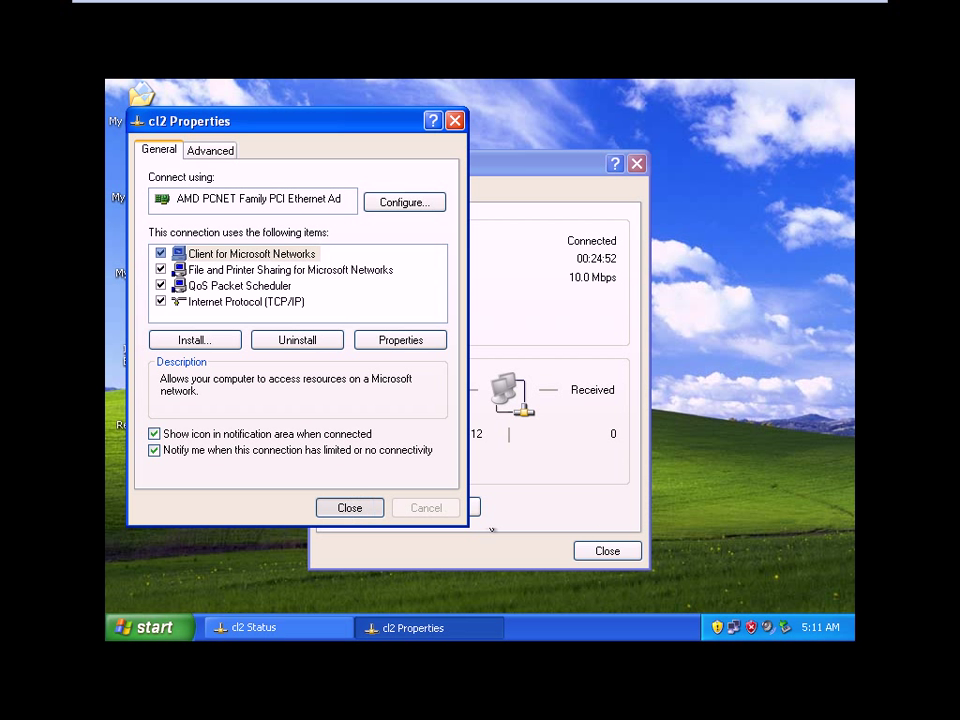
click(606, 551)
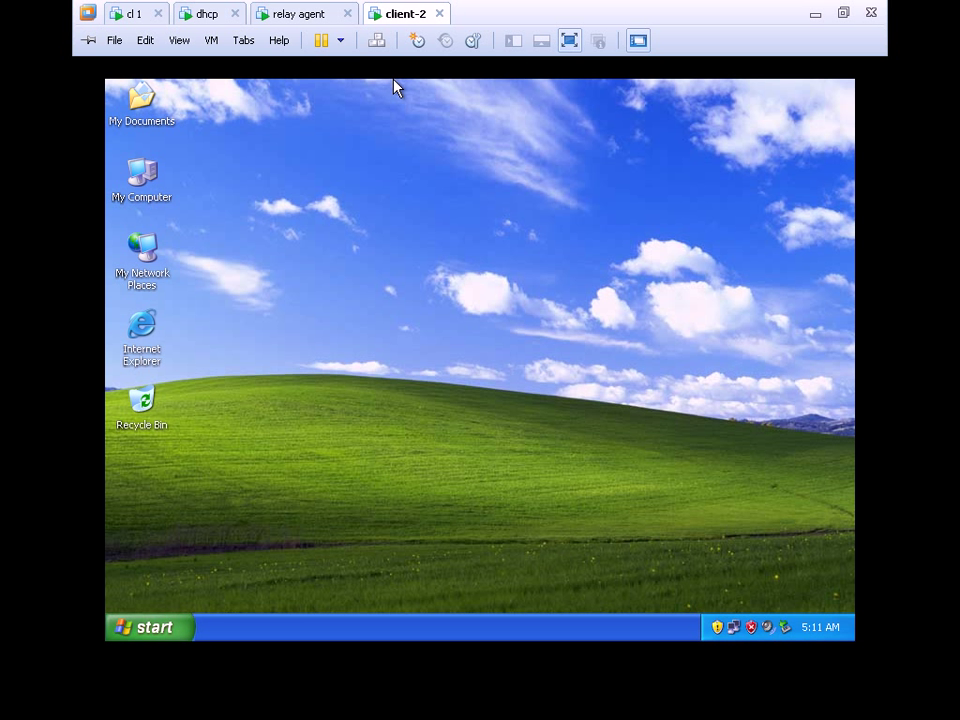
- Switch to the cl 1 virtual machine and add 192.168.1.2 as a default gateway in the cl1 connection's advanced TCP/IP settings
key(ctrl+alt+Right)
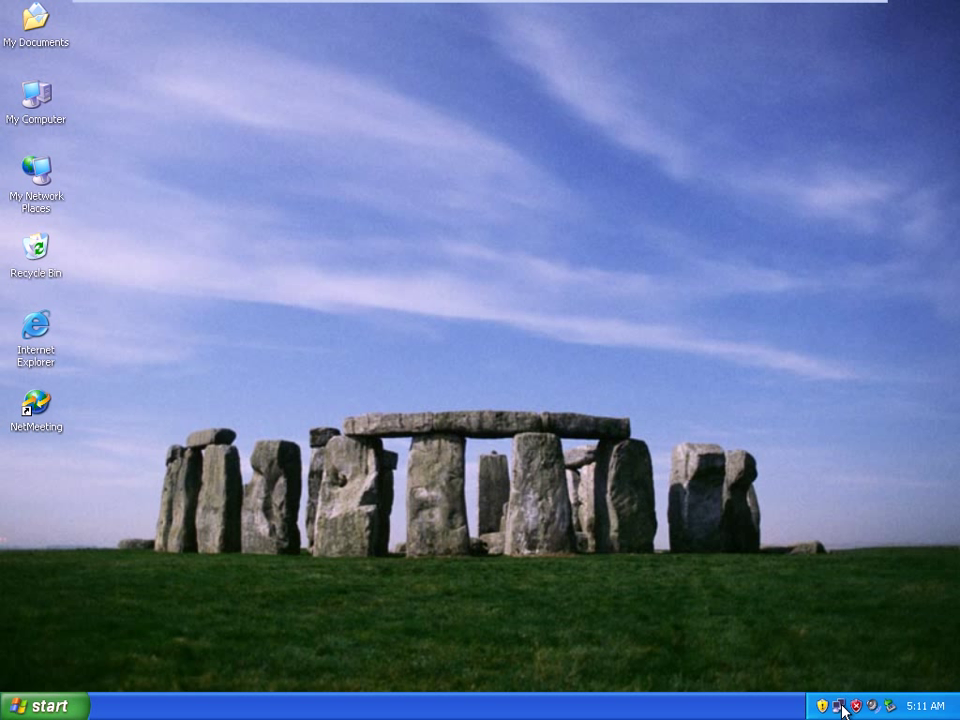
click(372, 506)
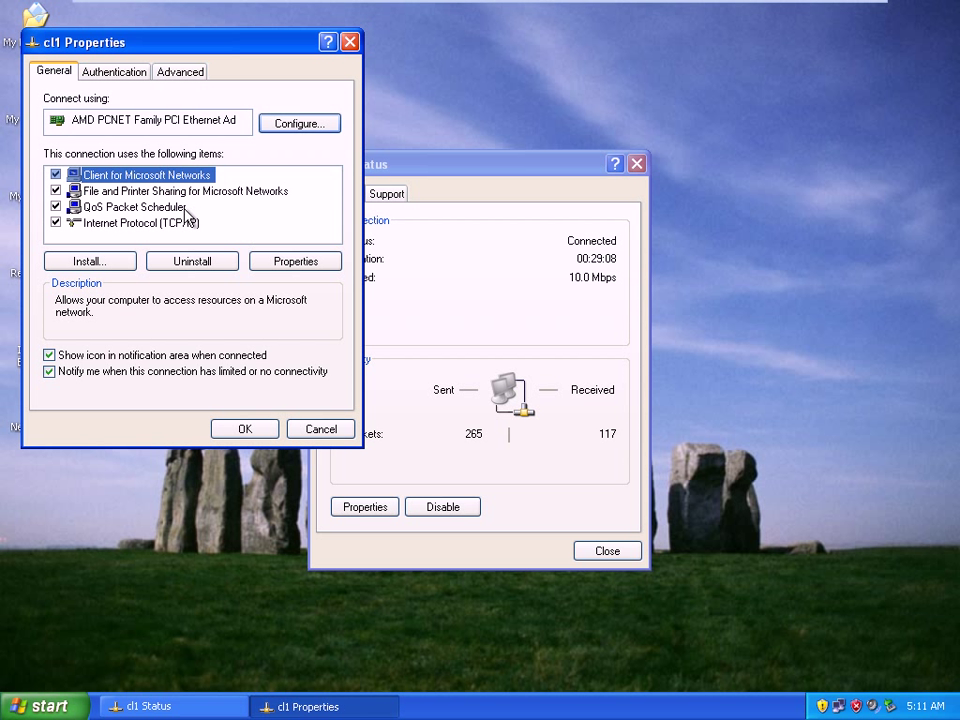
click(175, 223)
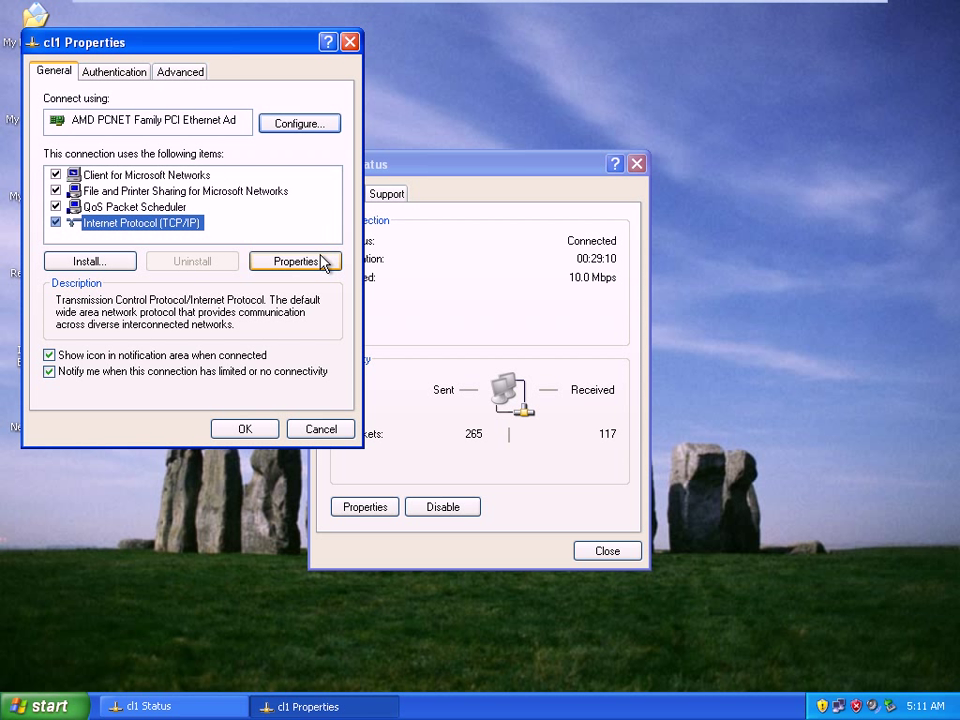
click(325, 261)
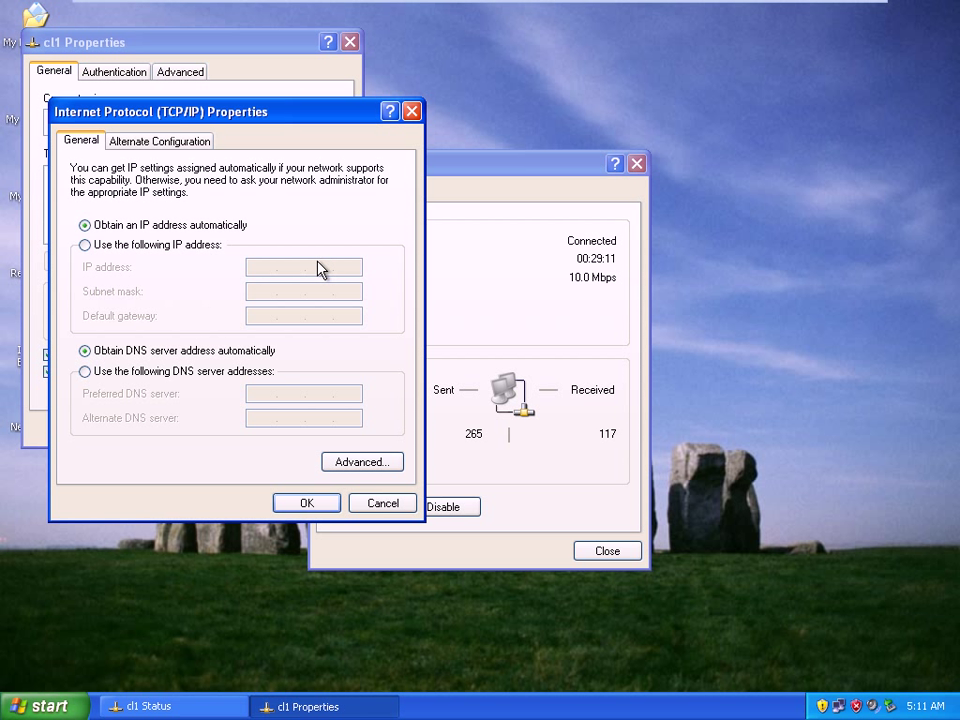
click(366, 465)
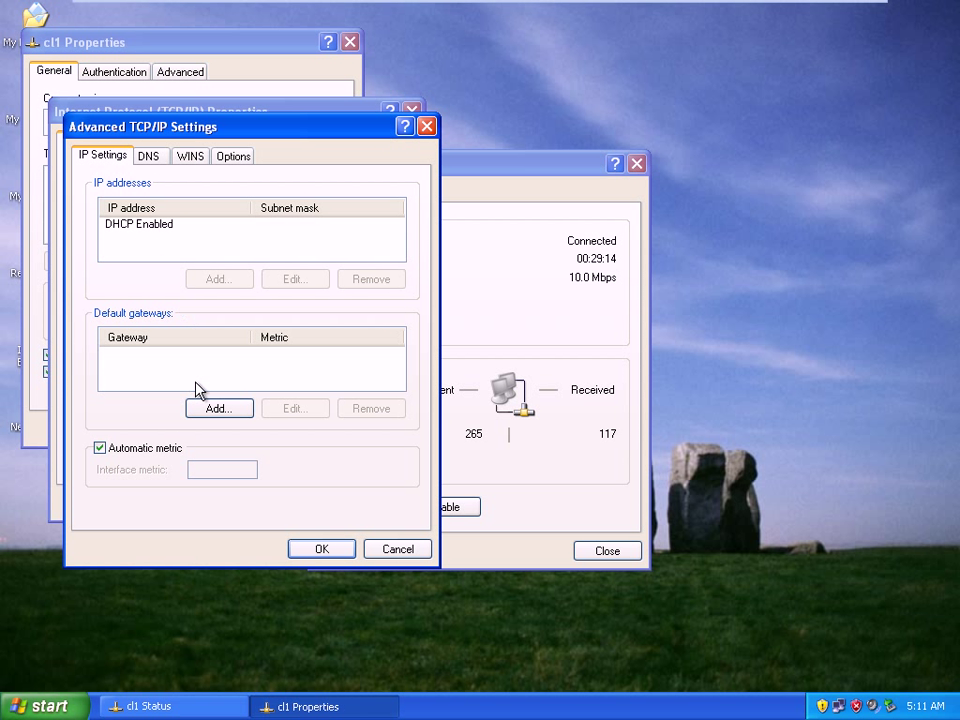
click(227, 410)
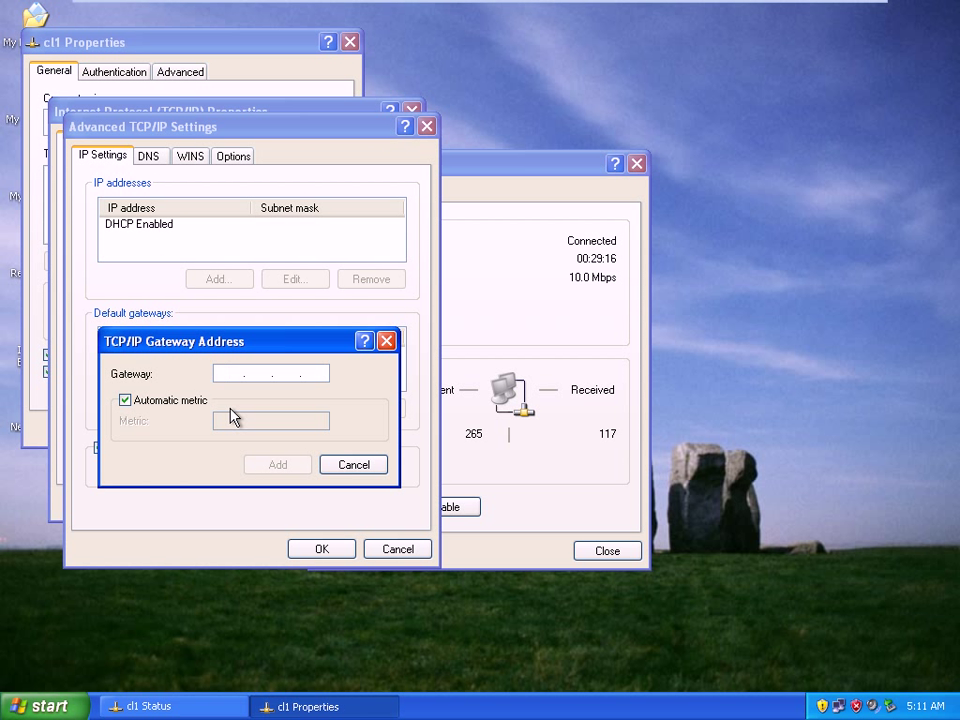
text(192 . 168 . 1 . 2)
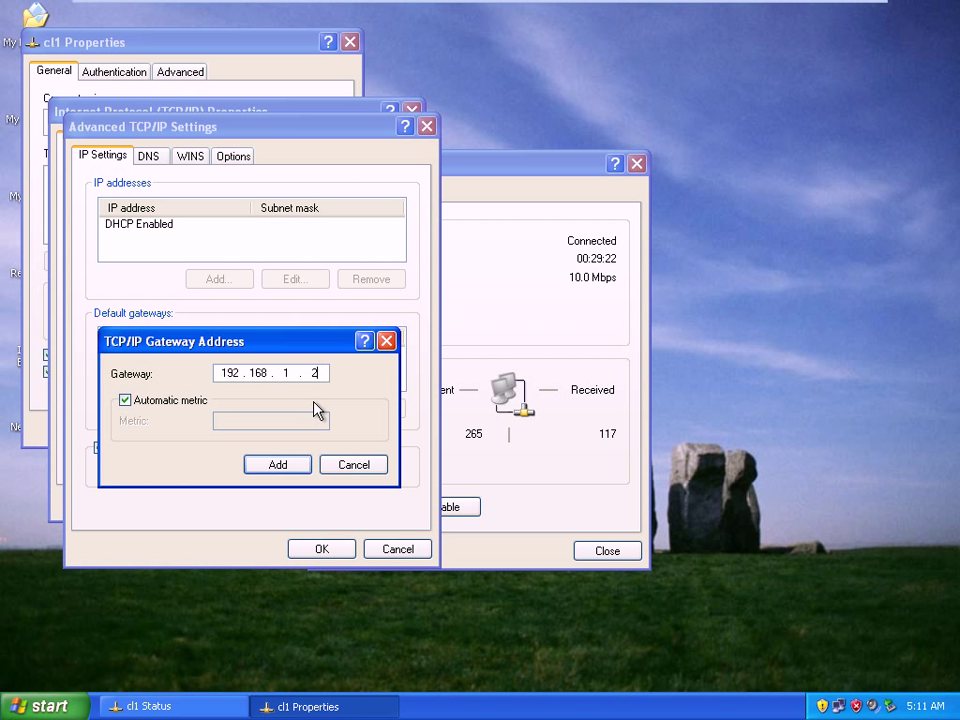
click(278, 465)
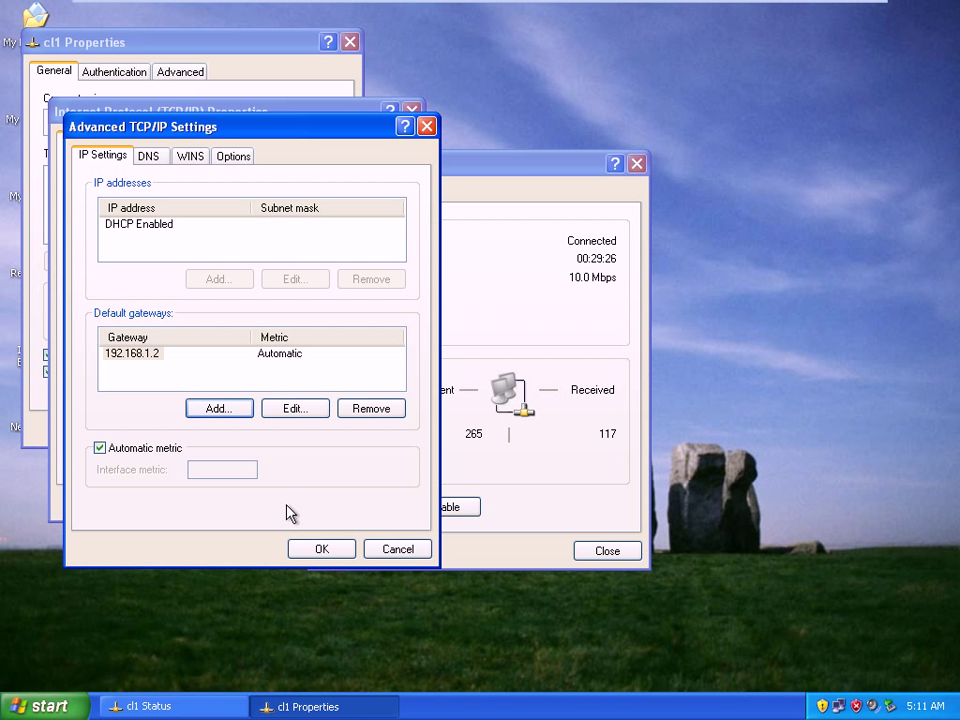
click(328, 549)
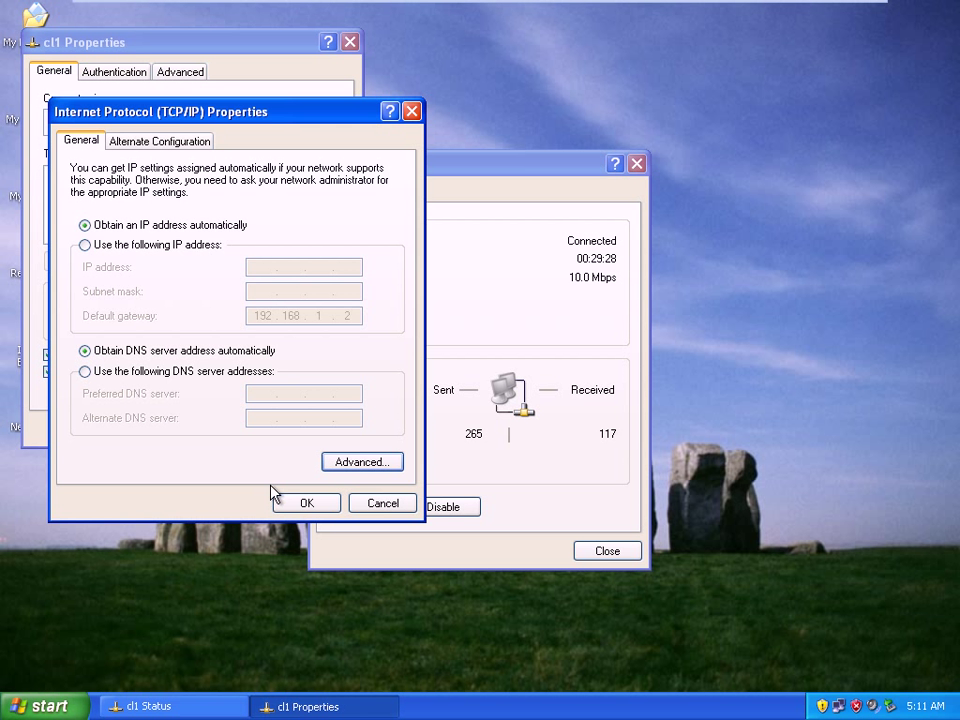
click(298, 507)
click(607, 551)
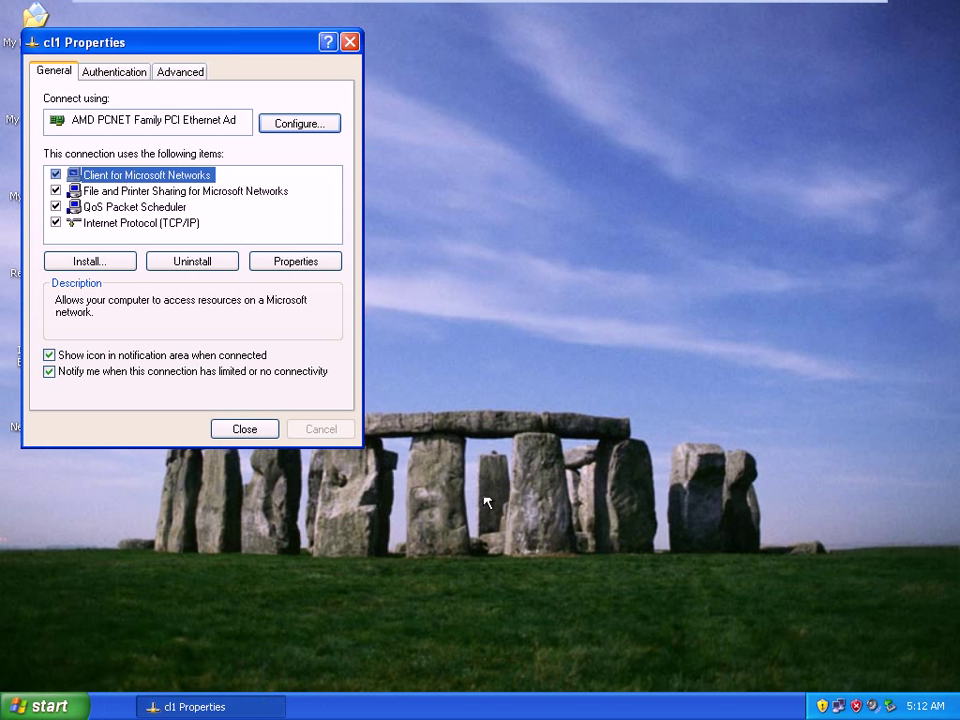
click(268, 429)
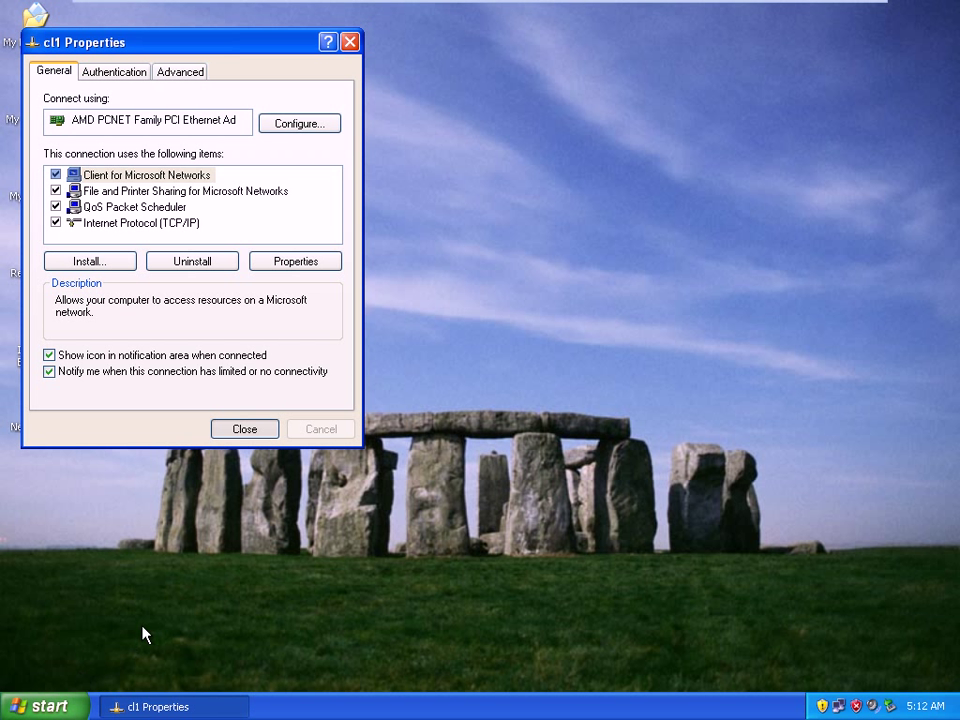
- Open a command prompt on cl 1 and check its IP configuration with ipconfig
click(78, 706)
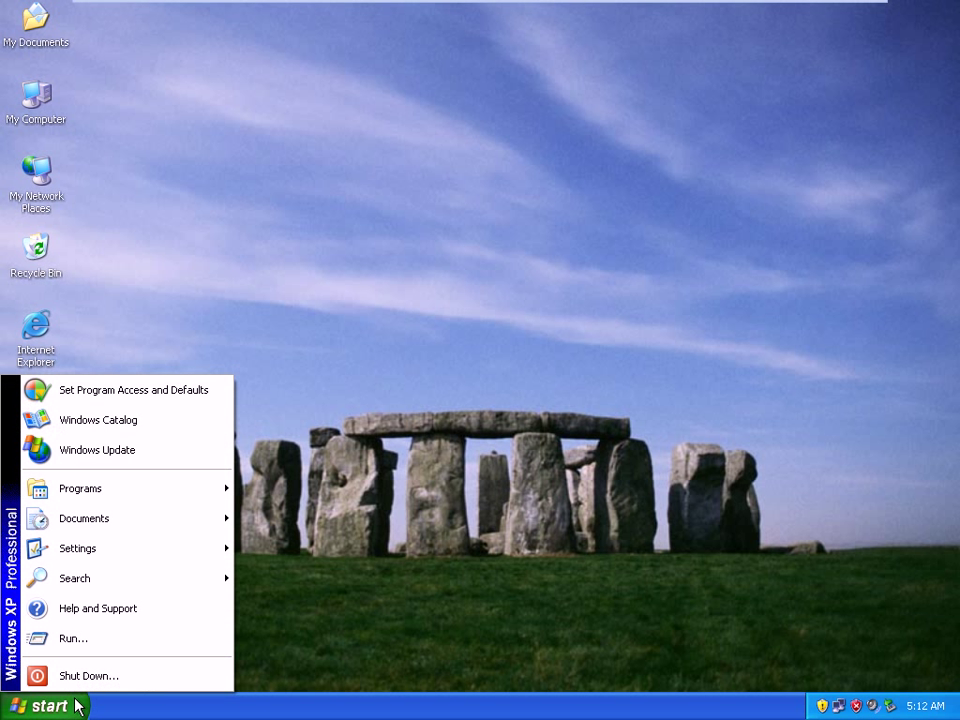
click(113, 640)
key(Return)
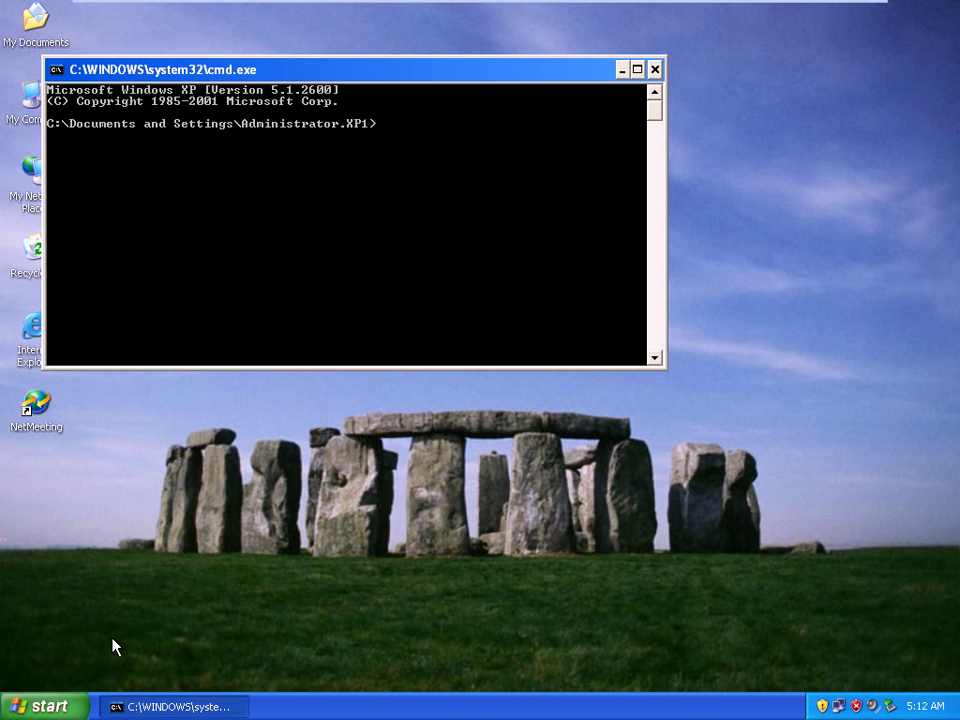
text(ipconfig)
key(Return)
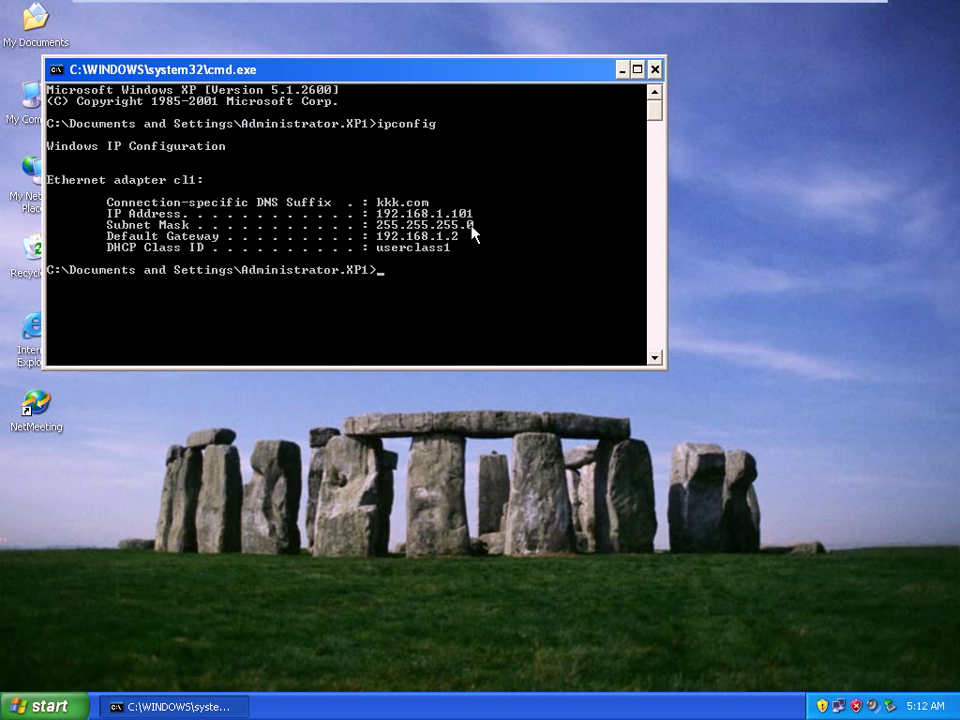
- Test connectivity from cl 1 to client-2 by pinging 10.0.0.101, and minimize the virtual machine window
text(ping 10.0.0.101)
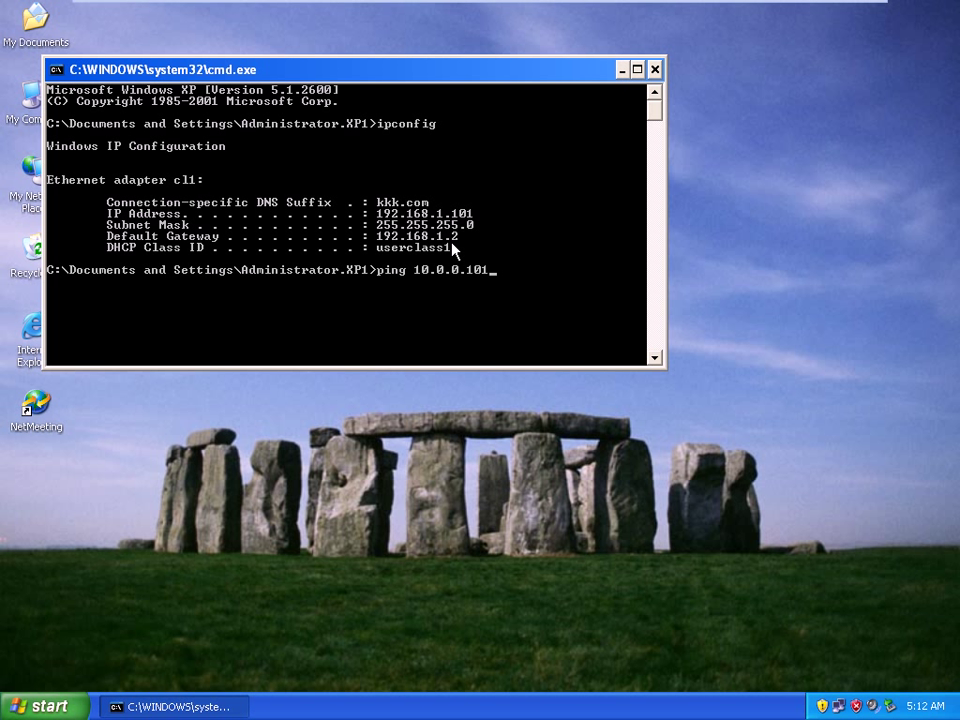
key(Return)
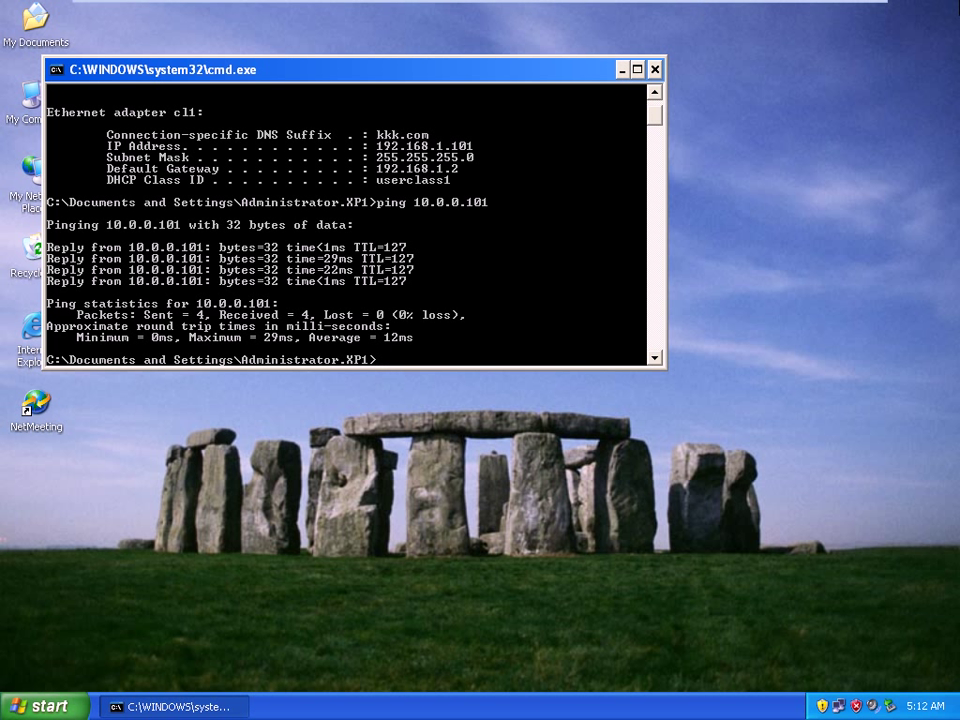
mouse_move(884, 8)
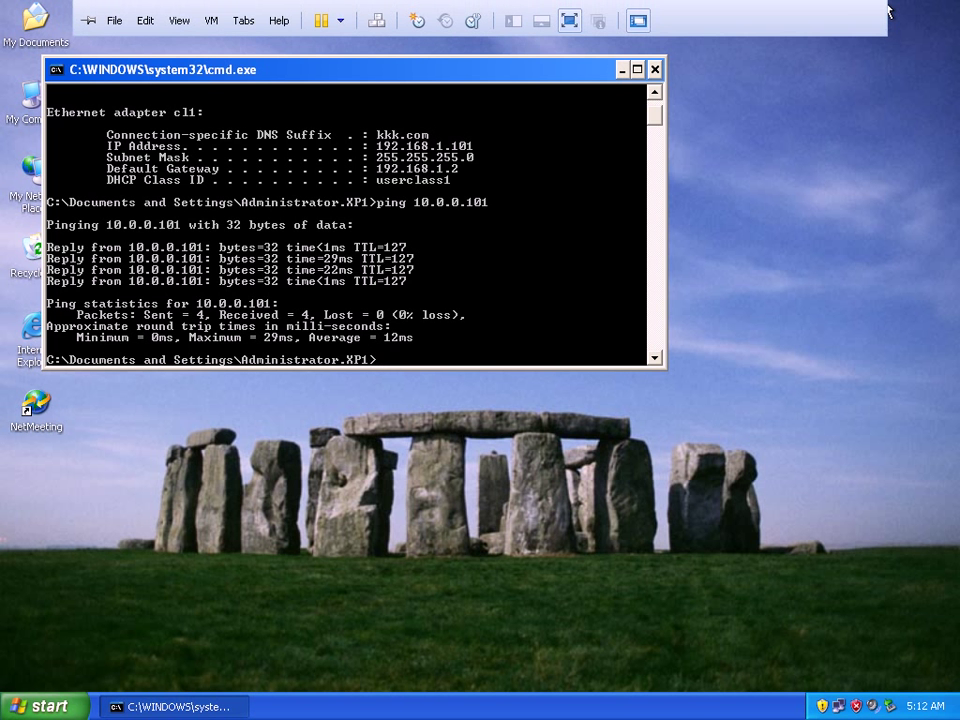
click(815, 13)
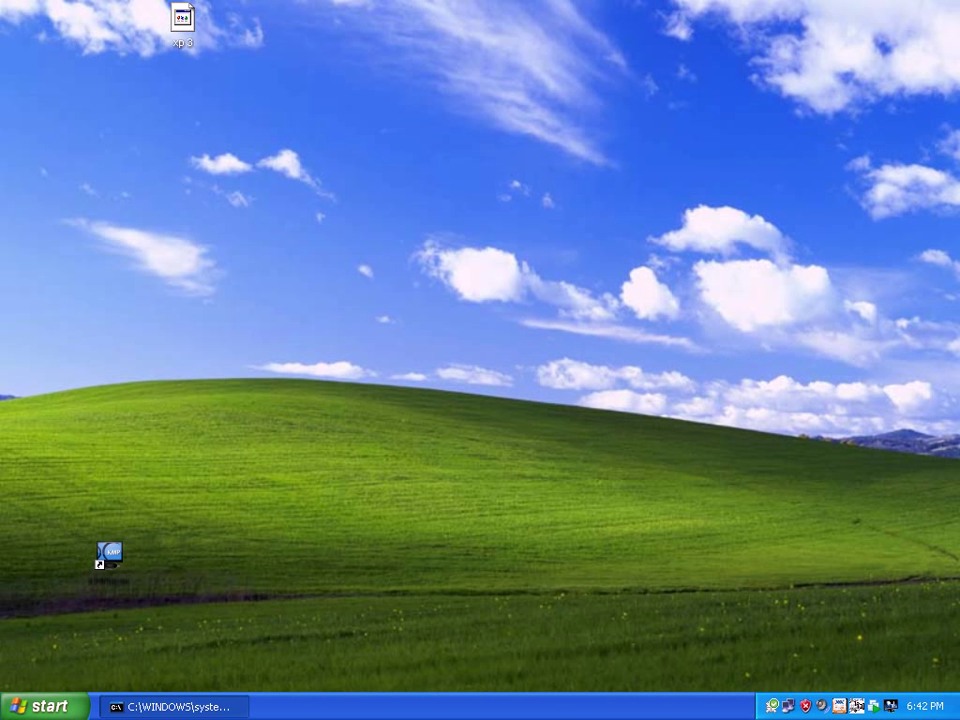